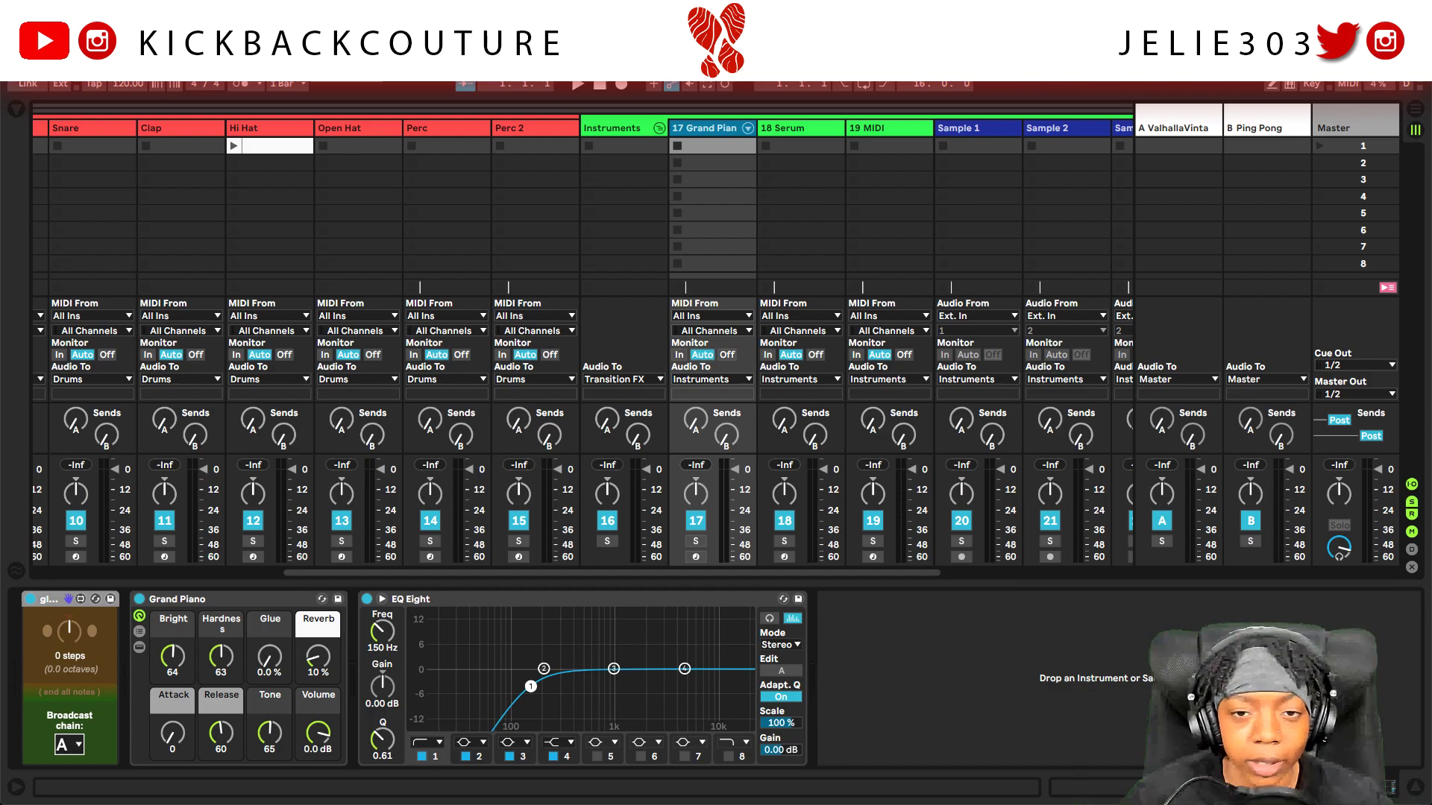
- Add the Melody Sauce device in front of Grand Piano on track 17 and set its key to F#/D#m
double_click(209, 605)
double_click(141, 689)
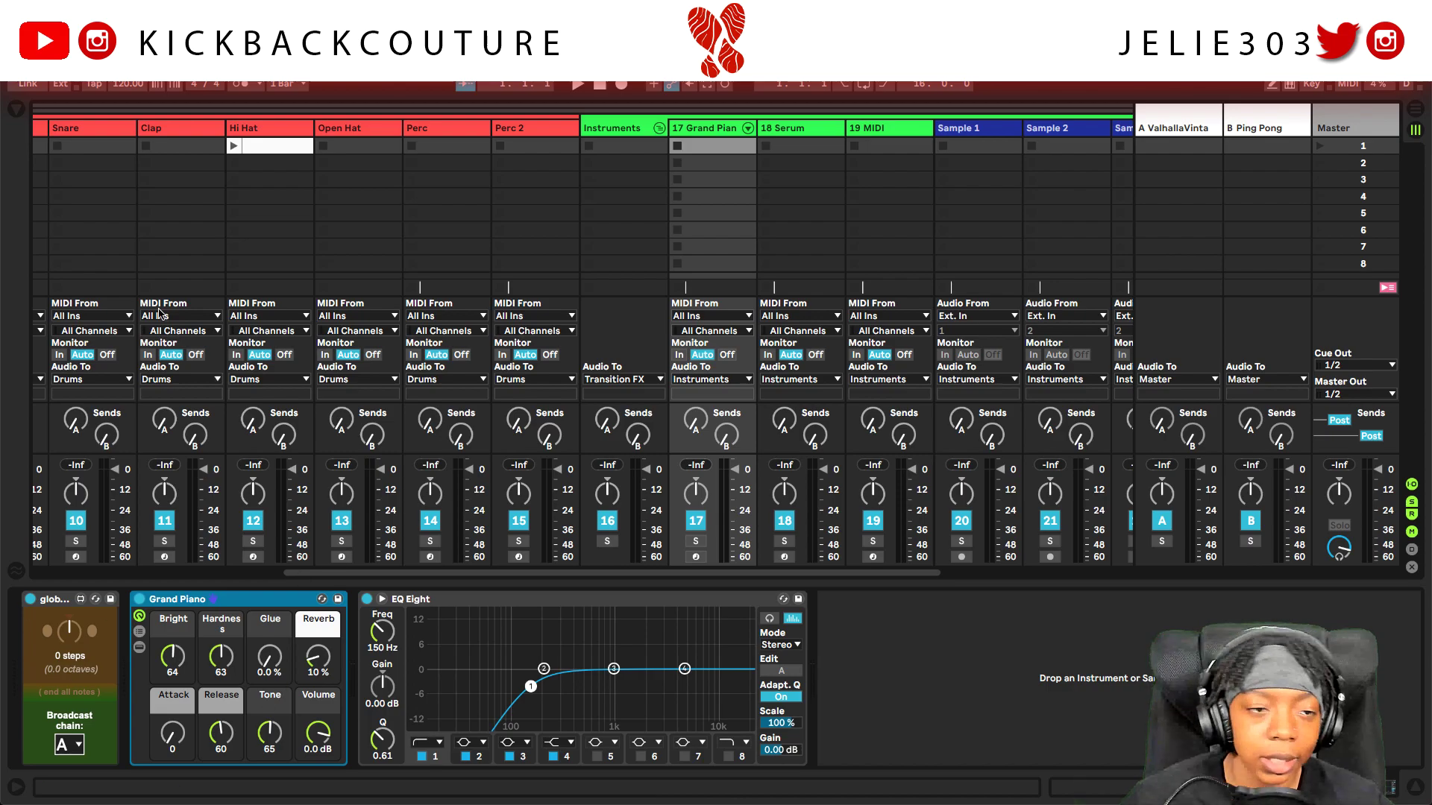
left_click(18, 112)
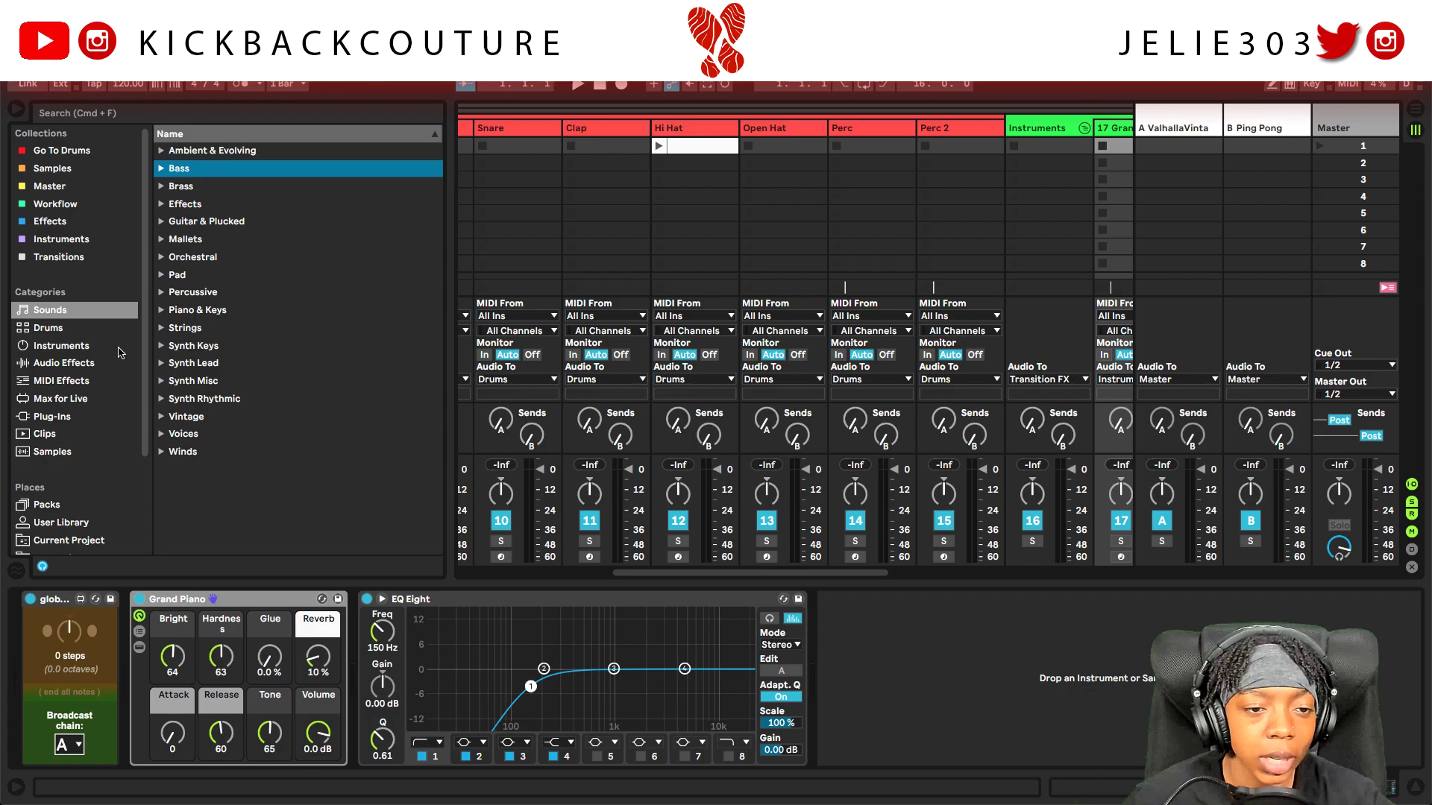
left_click(43, 583)
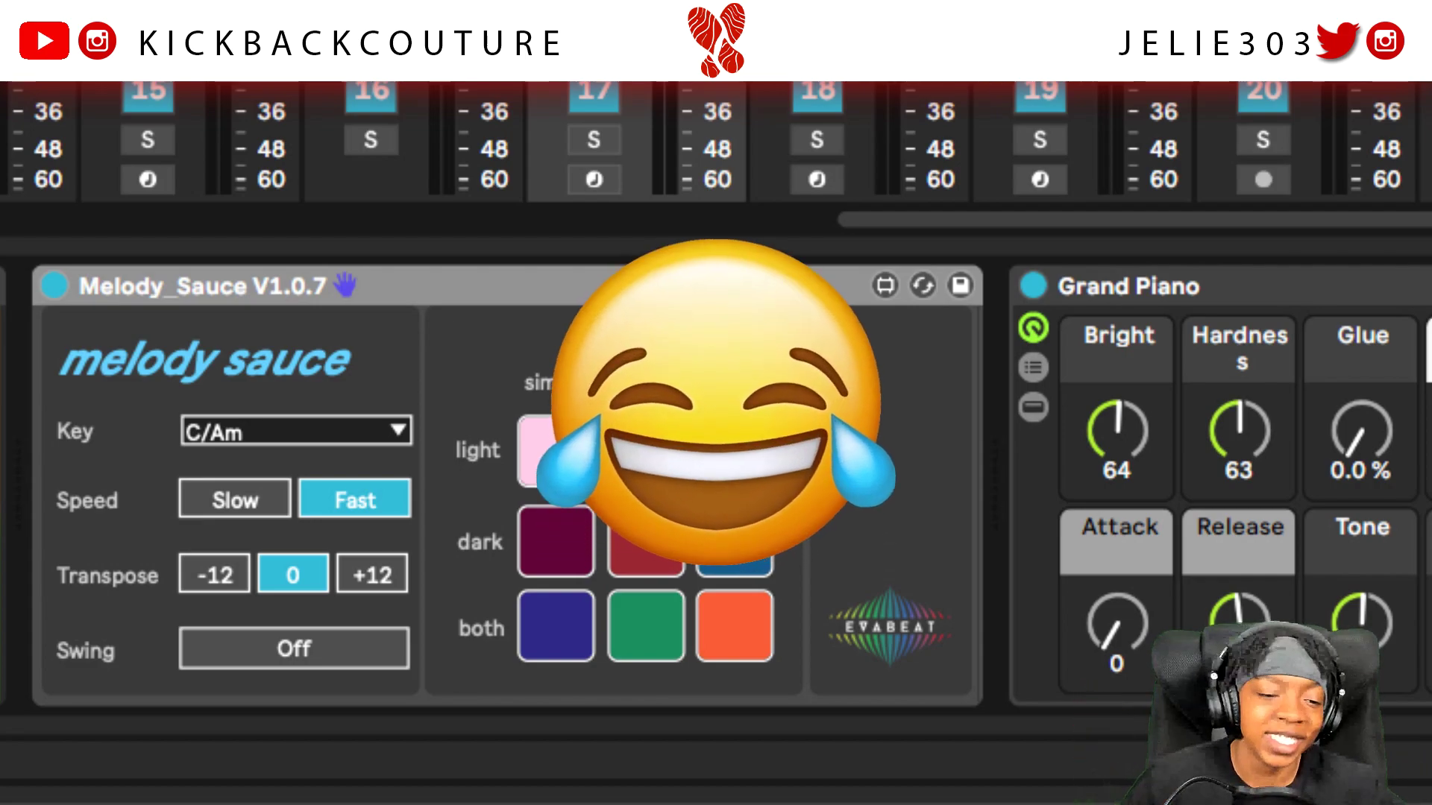
left_click(269, 431)
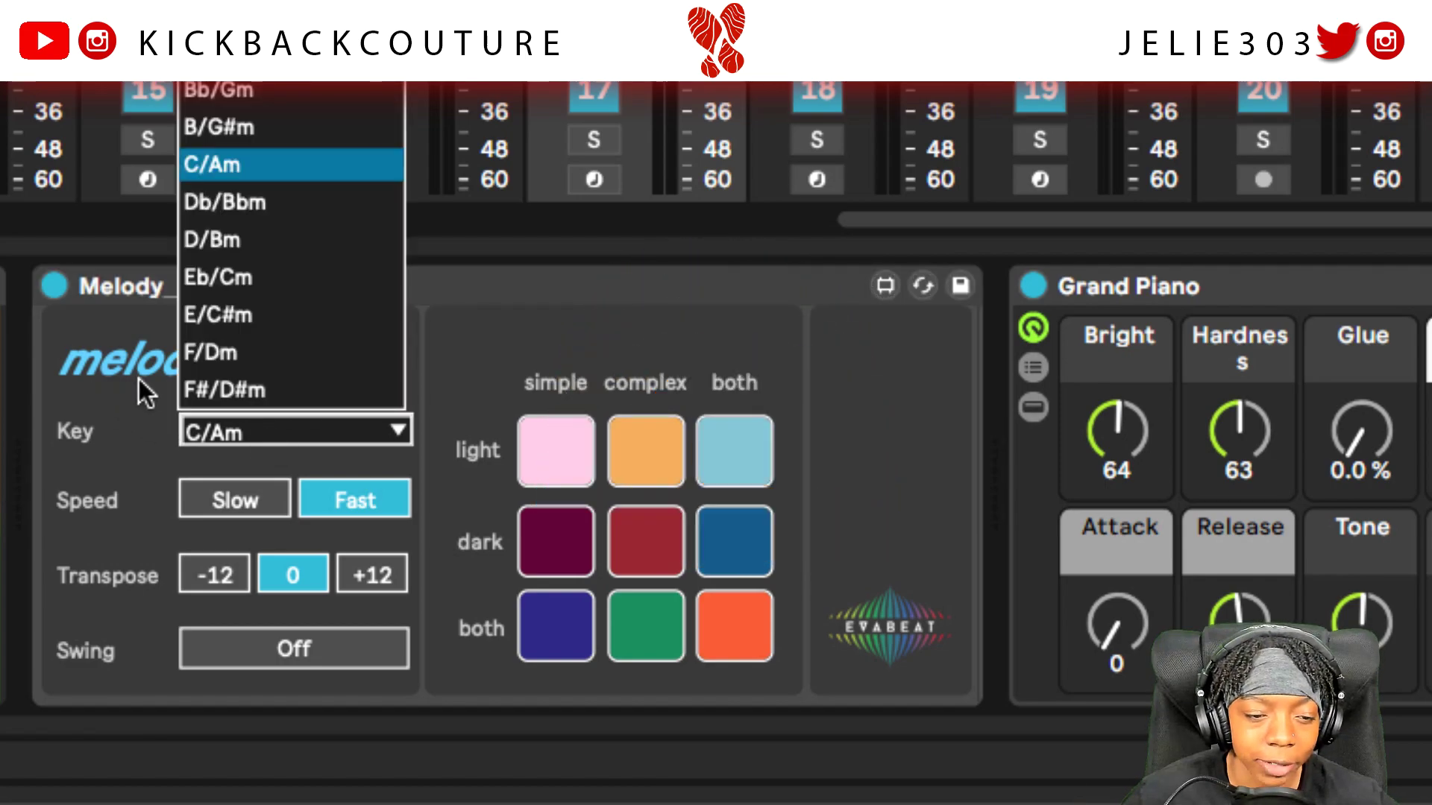
left_click(222, 390)
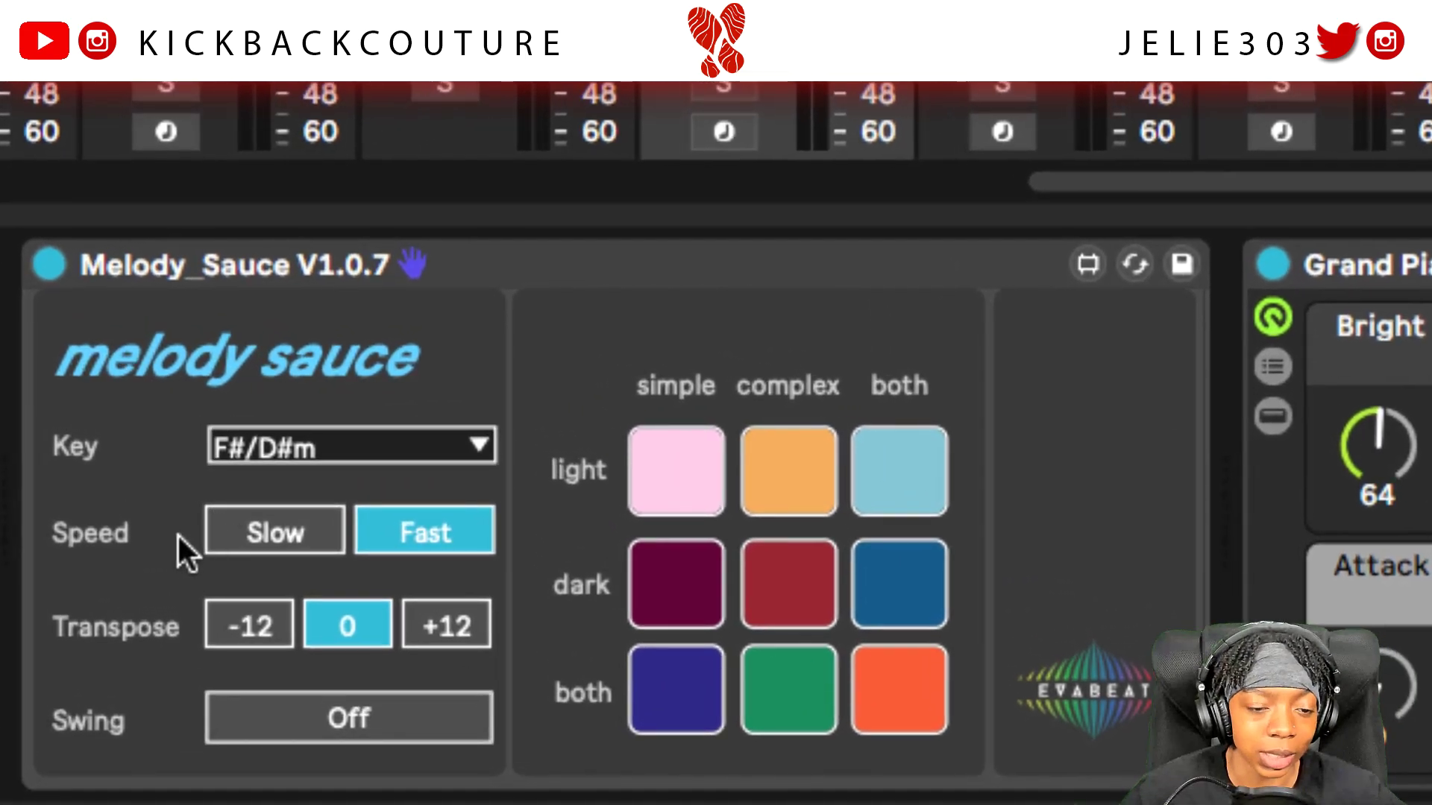
- Try the Slow speed setting in Melody Sauce and return to Fast
left_click(277, 532)
left_click(377, 532)
left_click(222, 540)
left_click(376, 552)
left_click(280, 543)
left_click(385, 543)
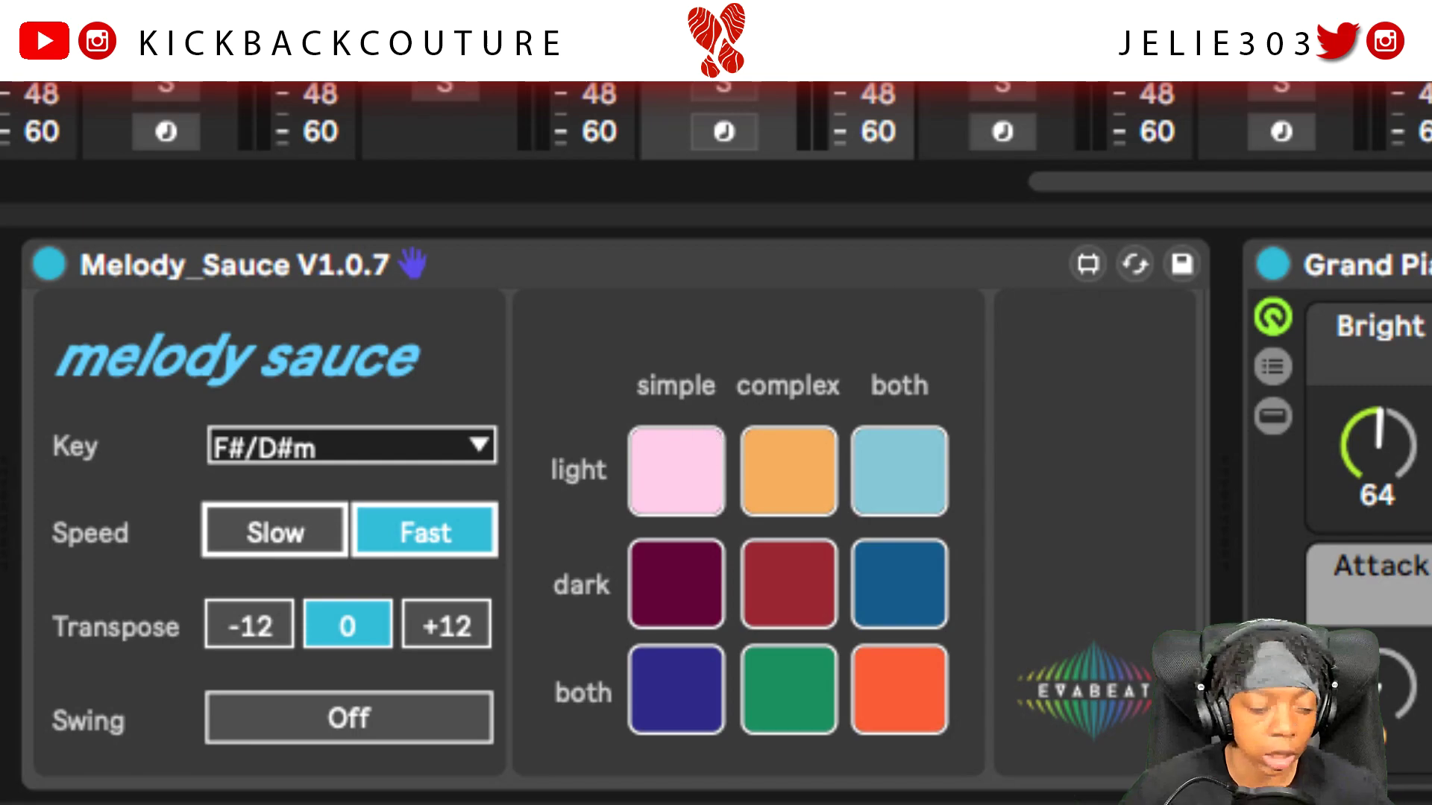
- Generate five Melody Sauce clips, using light, dark and both for simple, plus light and dark for complex
left_click(679, 462)
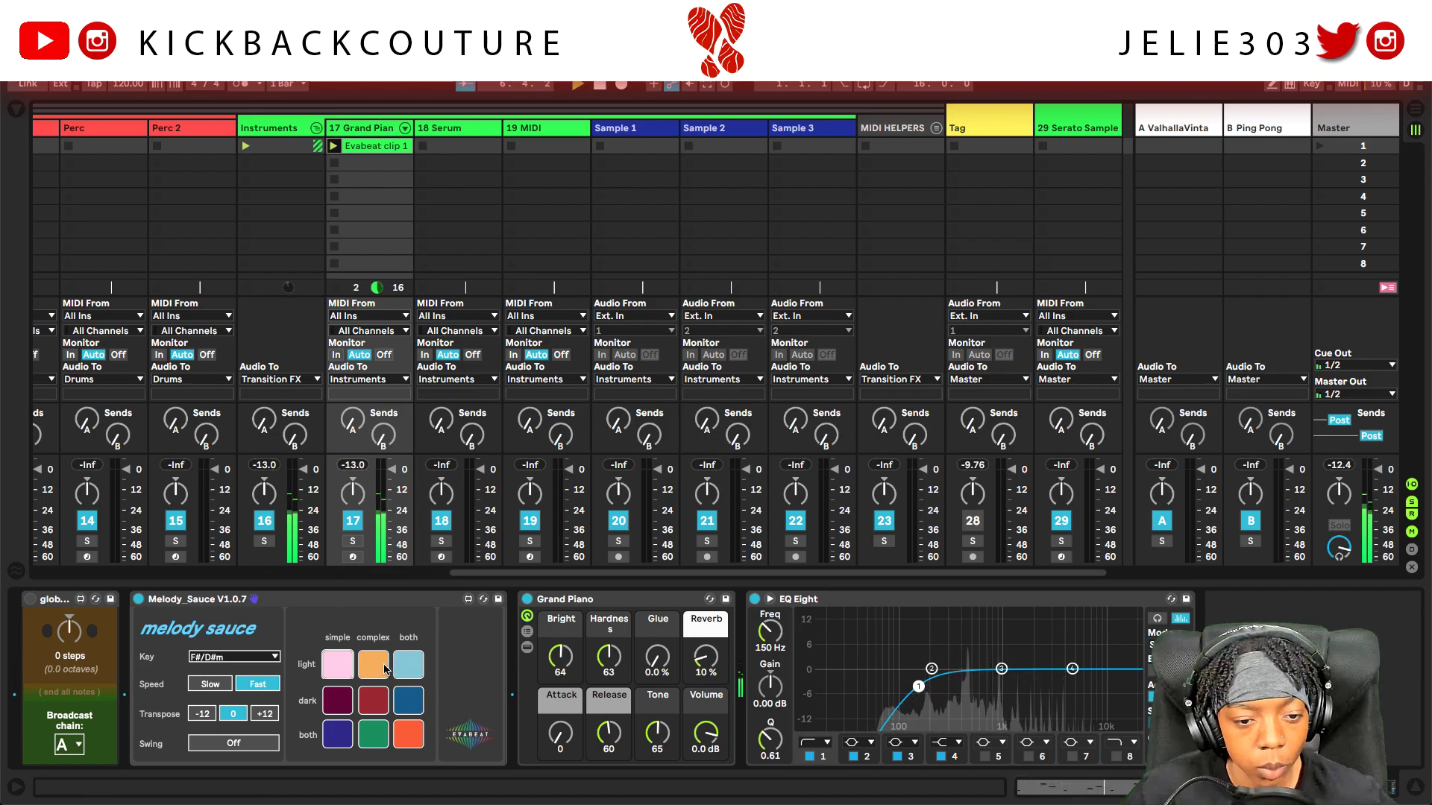
left_click(339, 705)
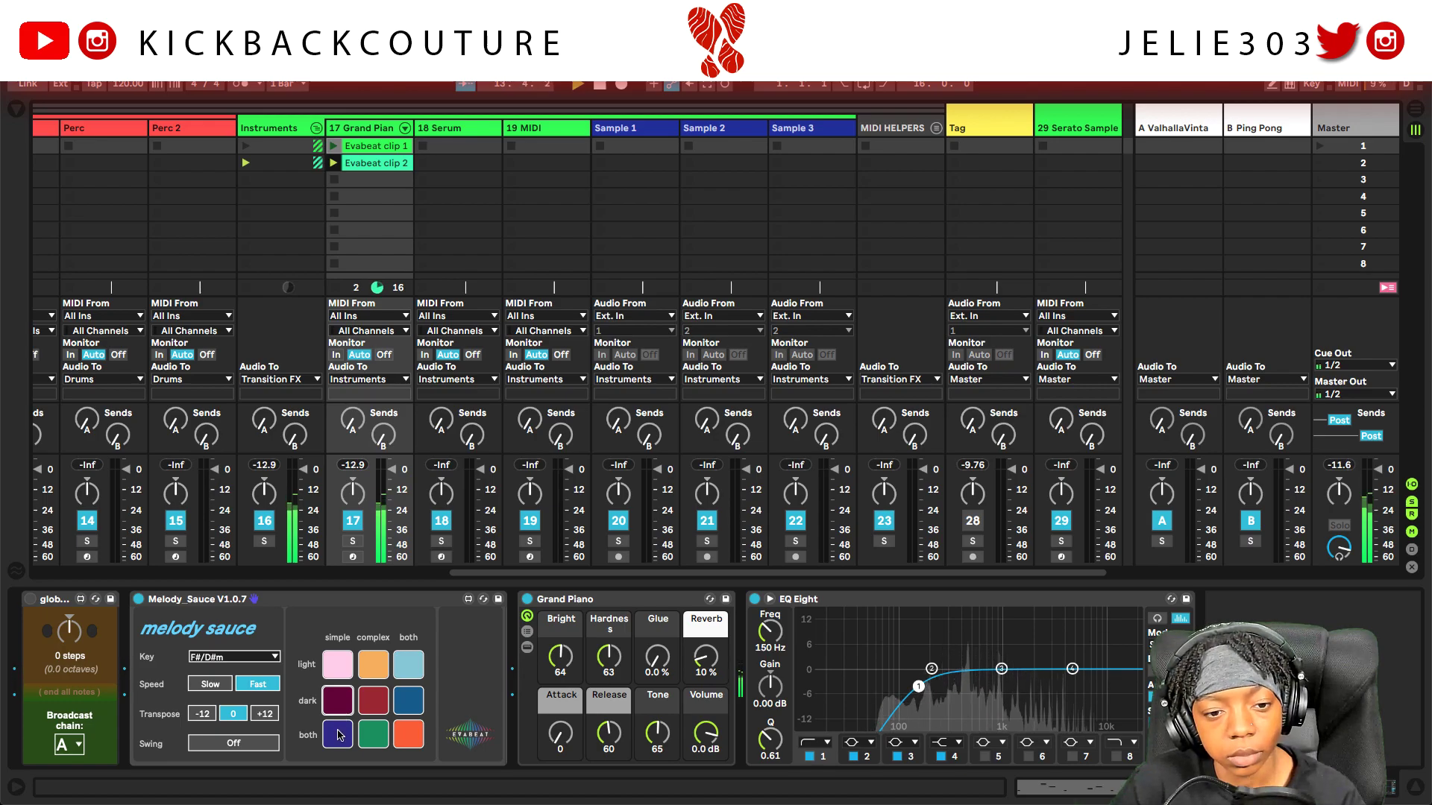
left_click(337, 735)
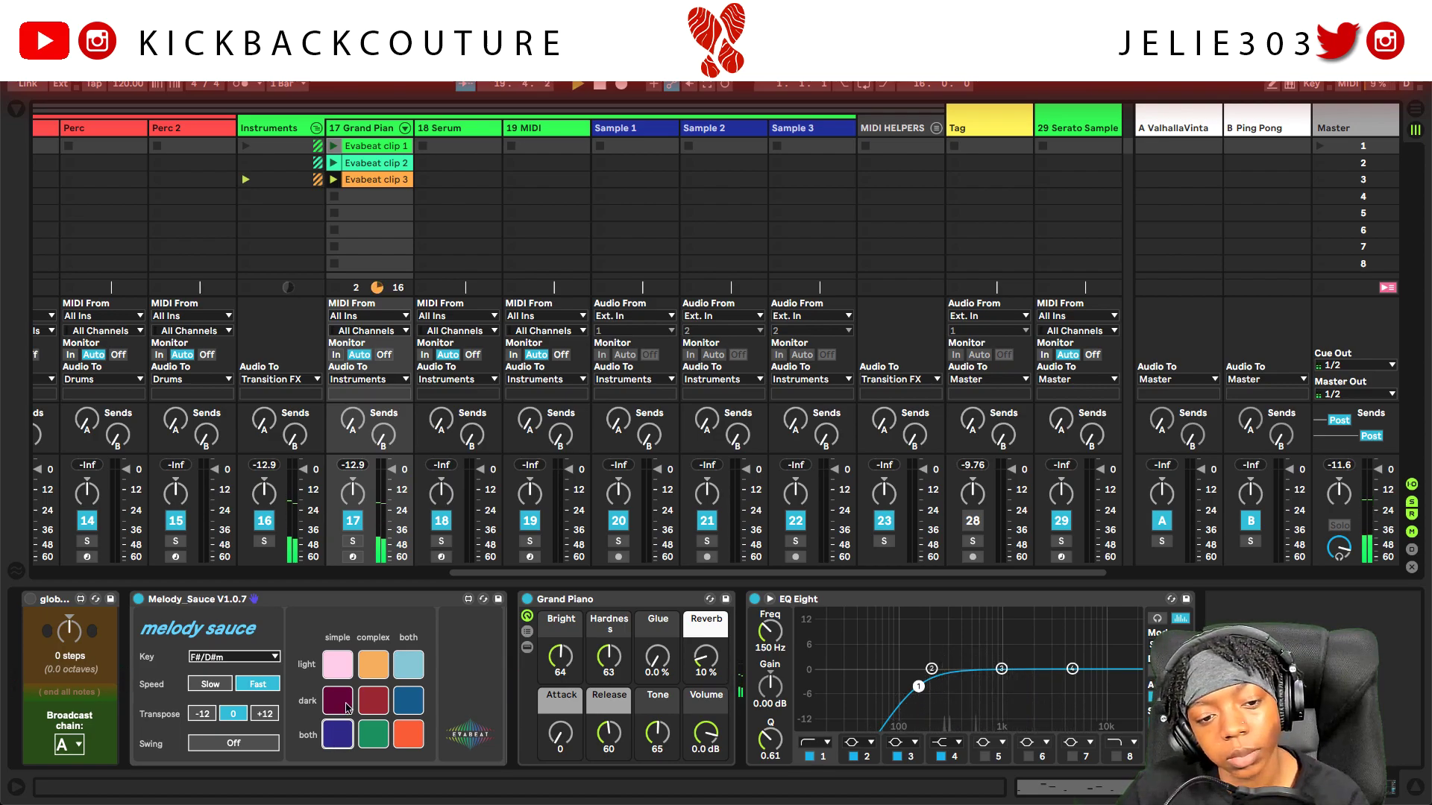
left_click(366, 674)
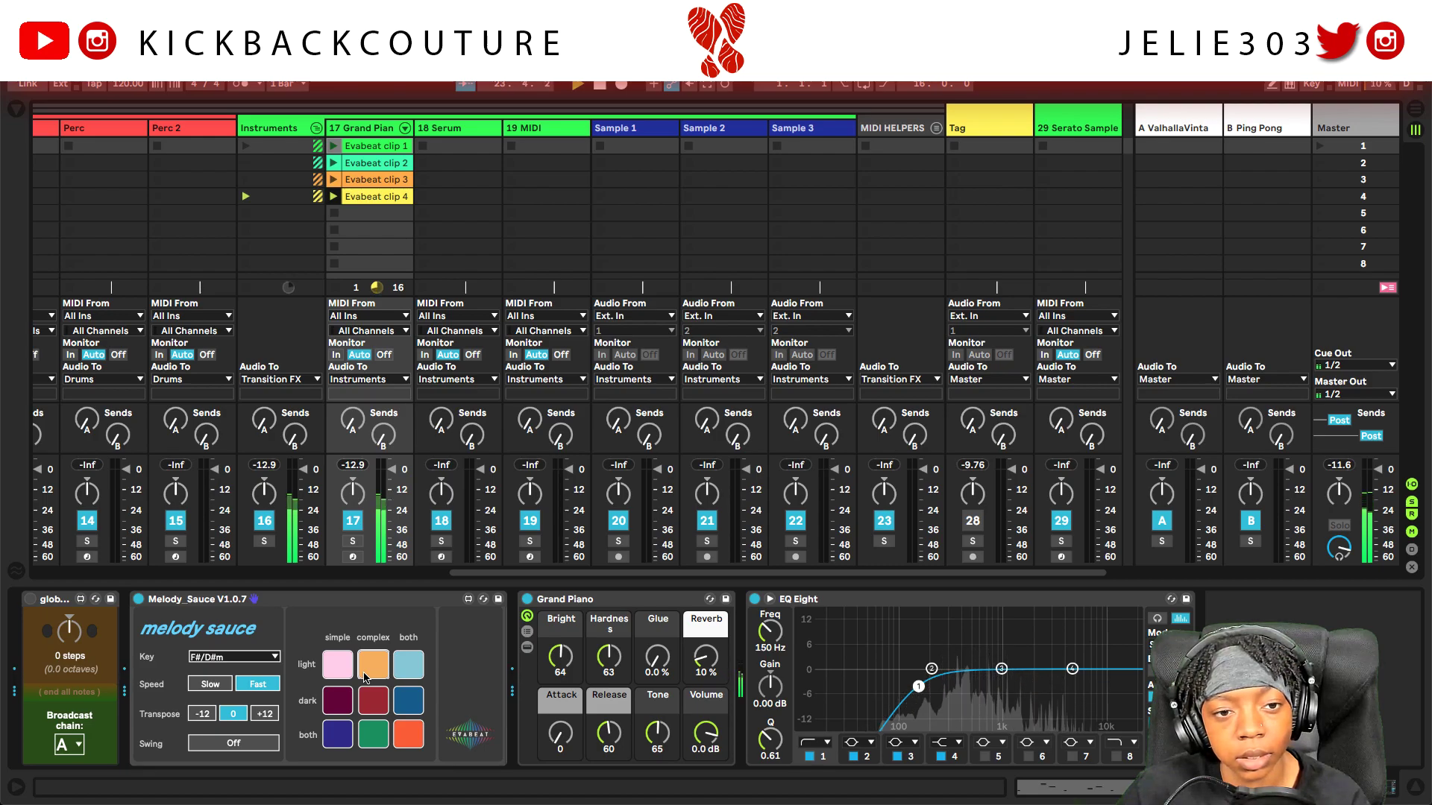
left_click(375, 699)
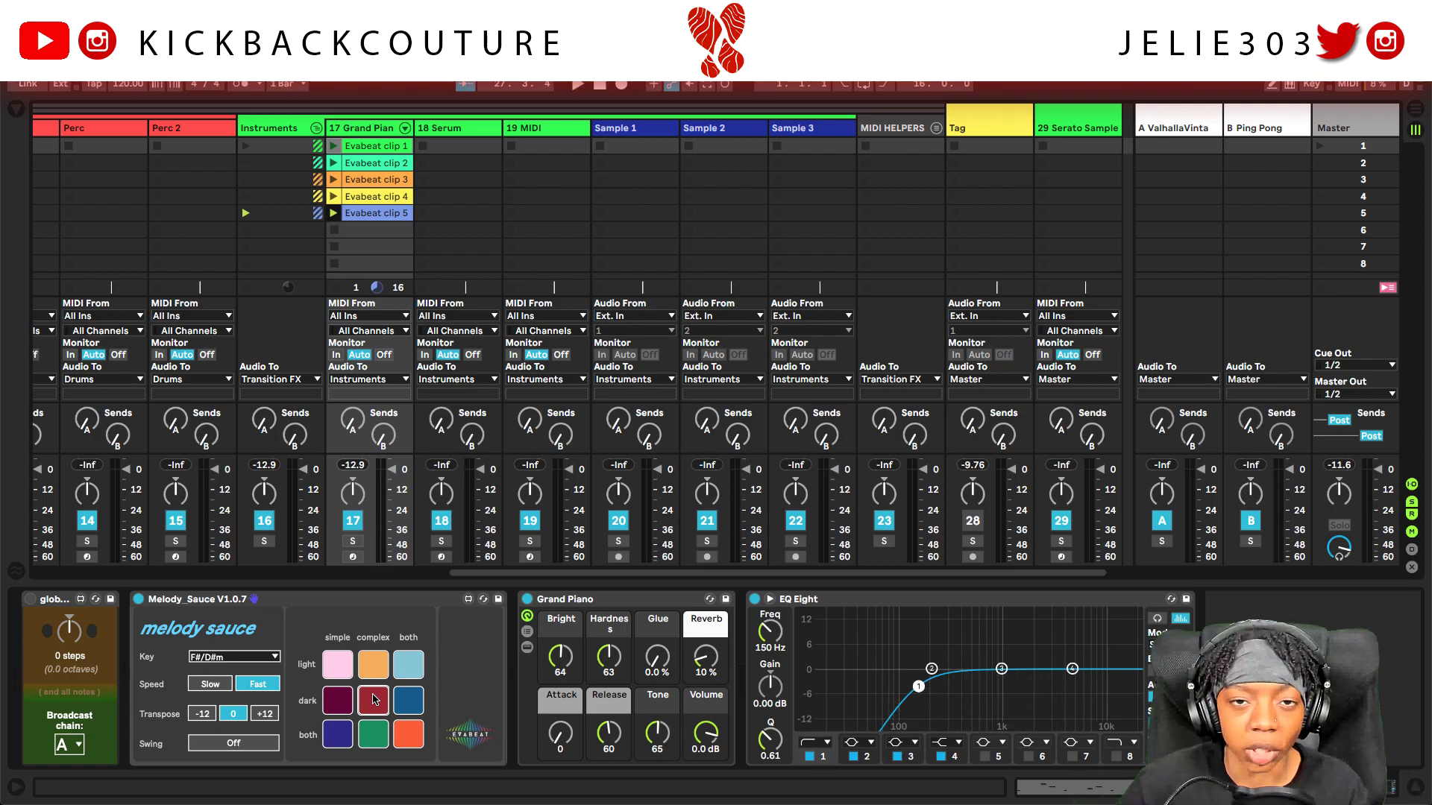
- Replace the Grand Piano instrument on track 17 with Serum
left_click(622, 605)
right_click(513, 679)
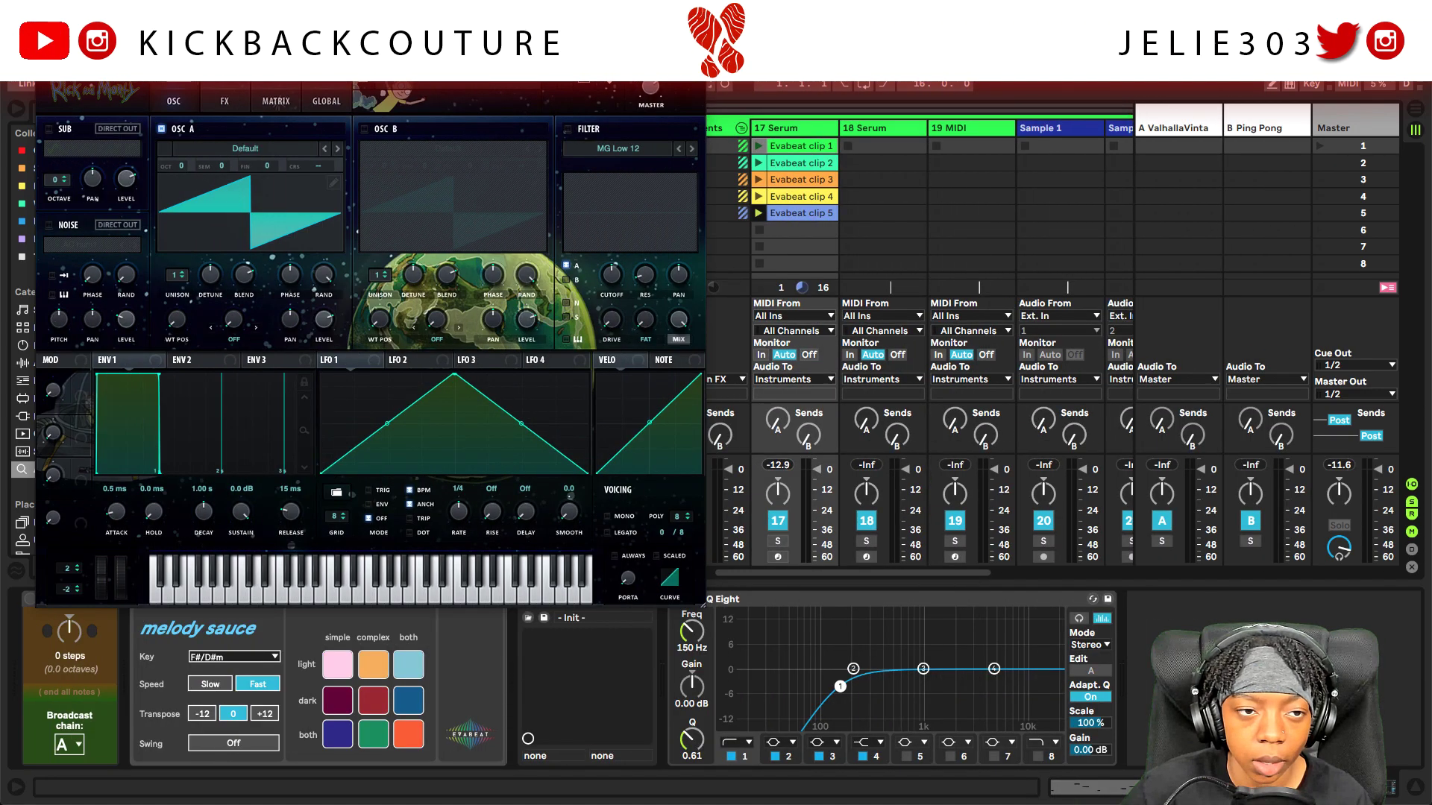
left_click_drag(444, 62, 710, 181)
- Load the Be Saved preset from the [KC] Atomic user folder in Serum and start playback
left_click(678, 197)
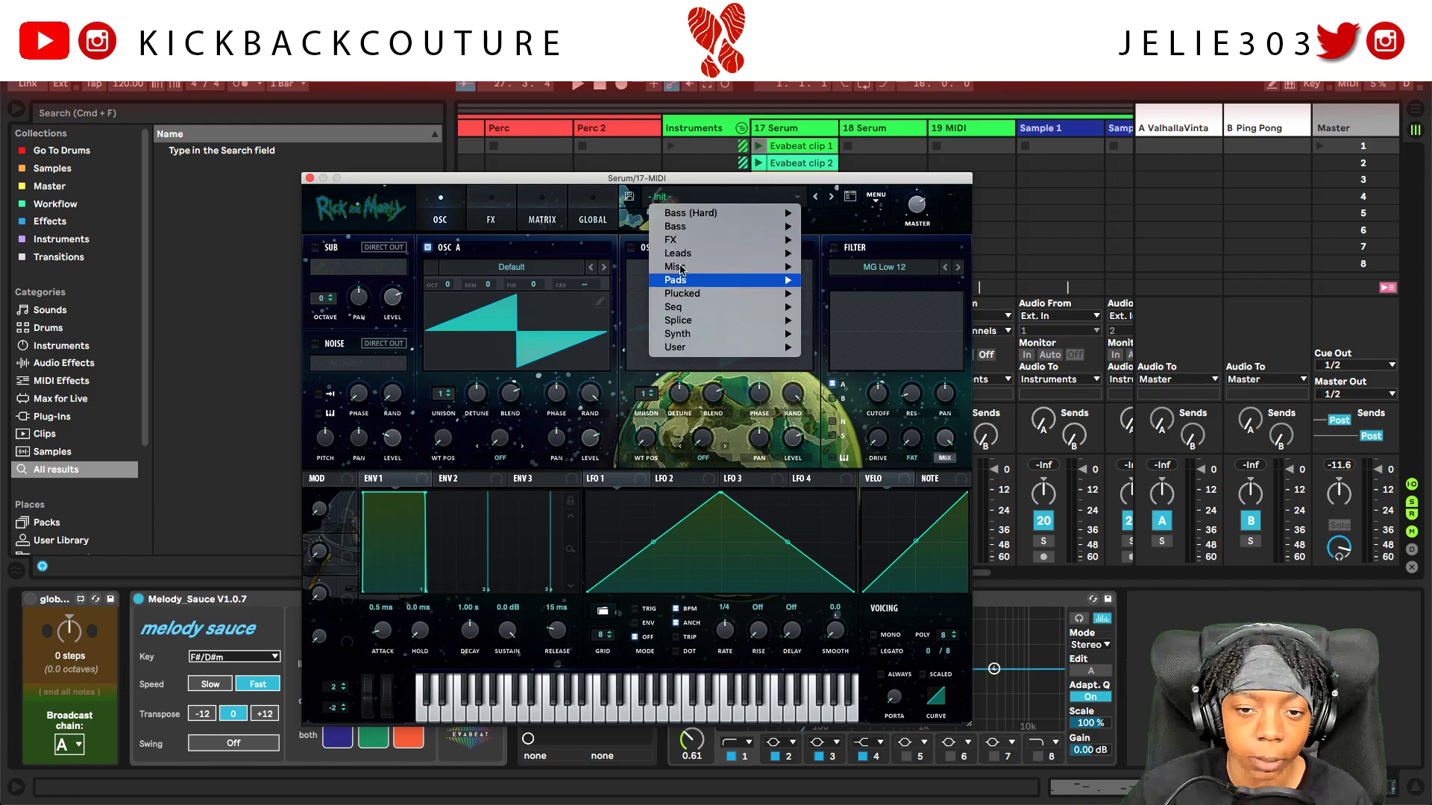
mouse_move(699, 358)
mouse_move(846, 366)
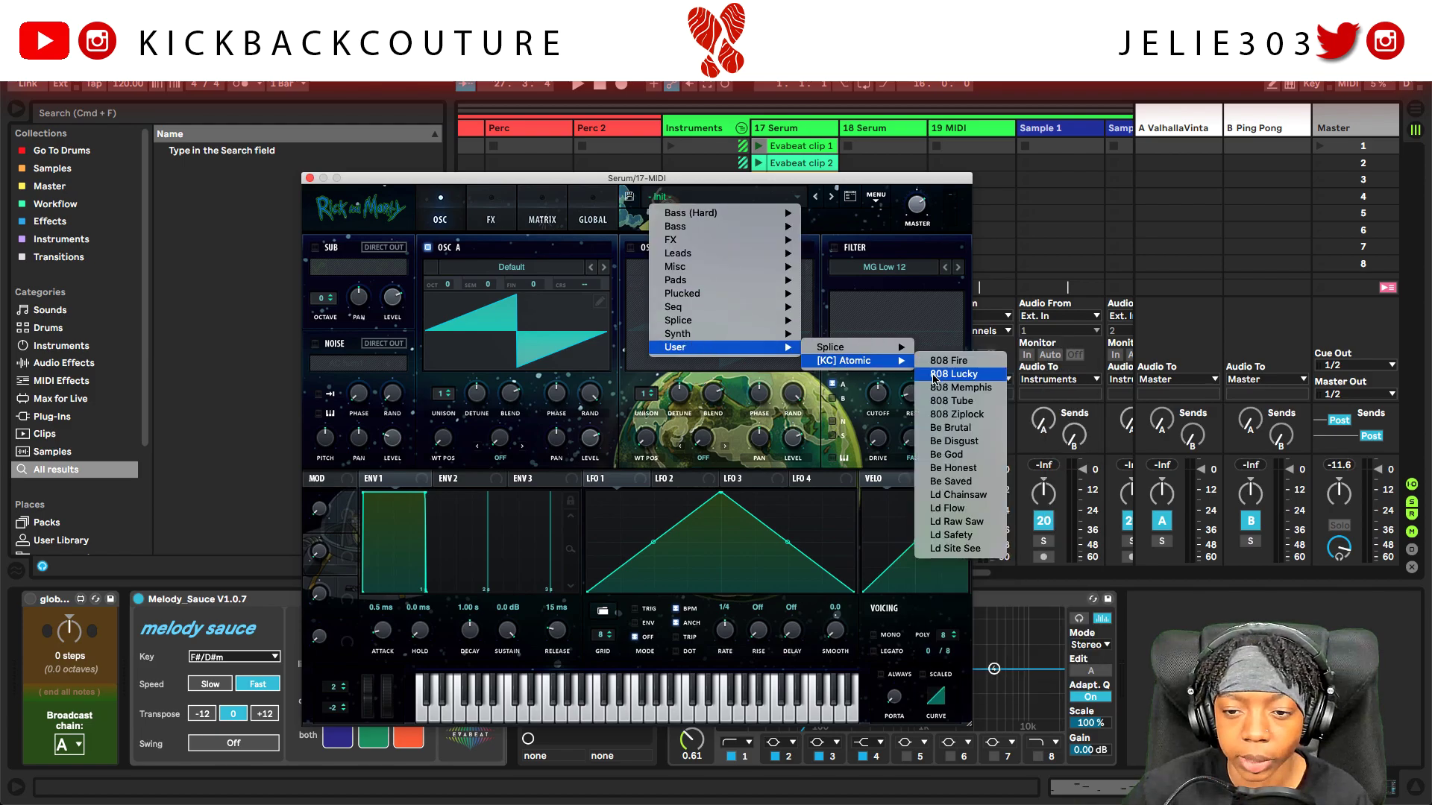
left_click(977, 484)
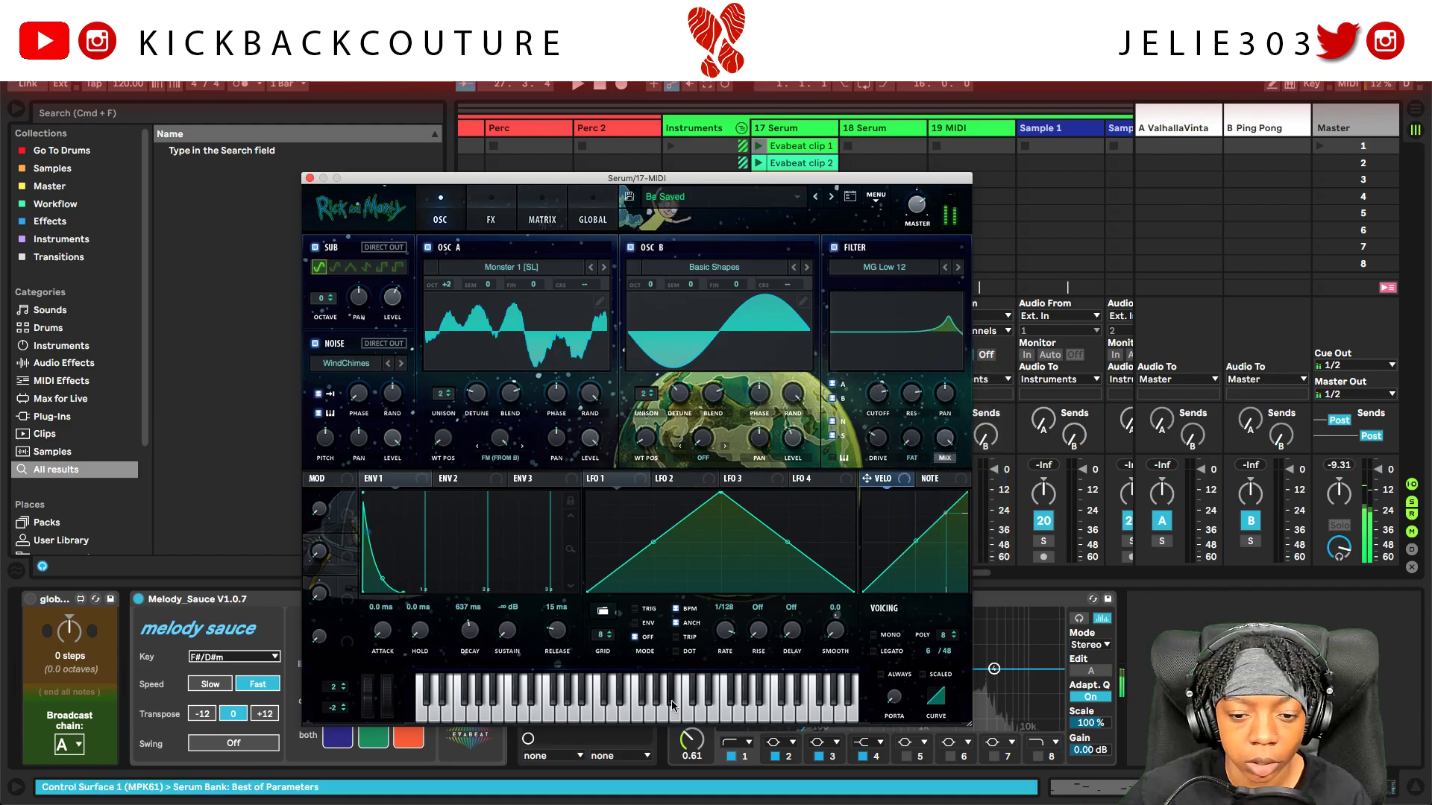
mouse_move(922, 229)
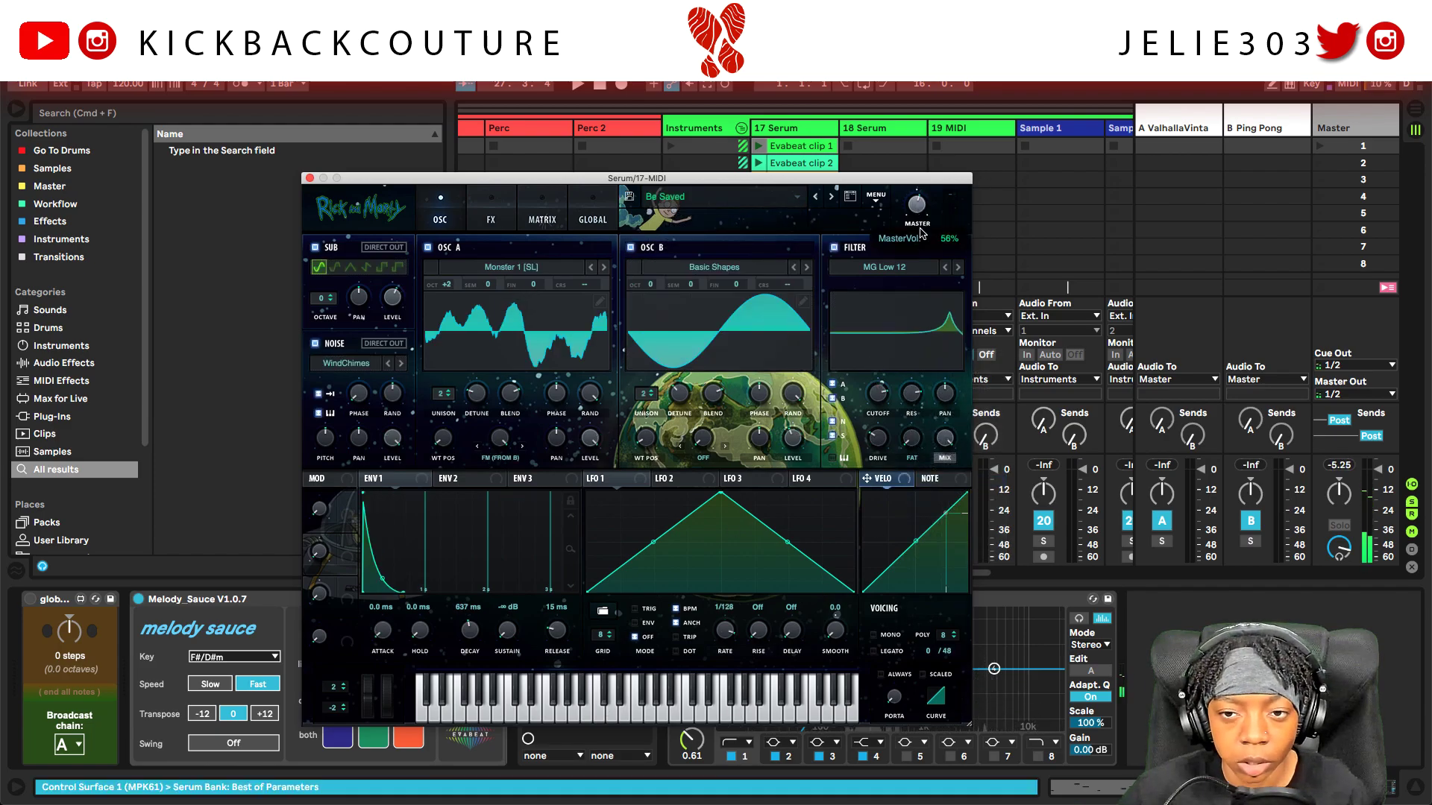
key("space")
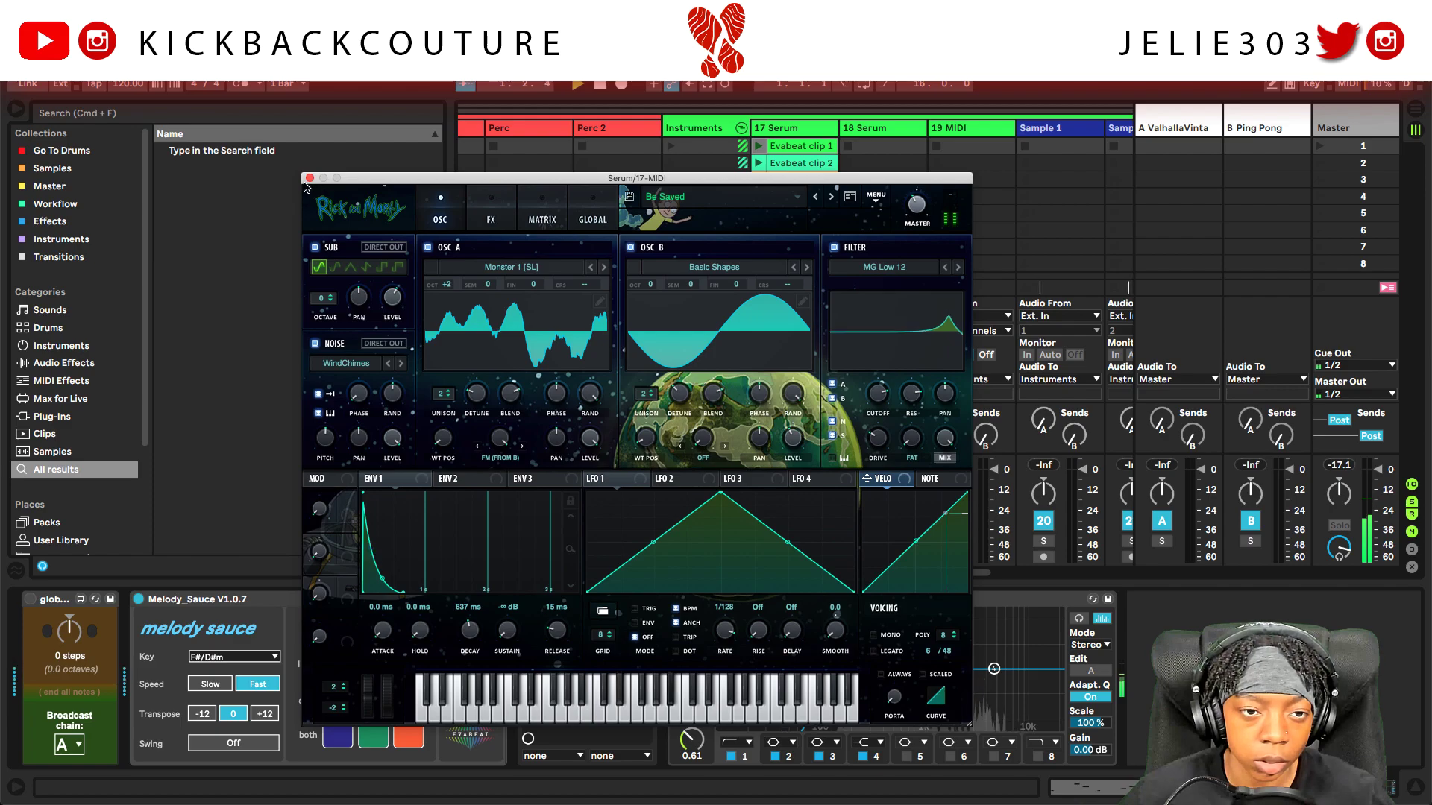
left_click(310, 177)
left_click(16, 109)
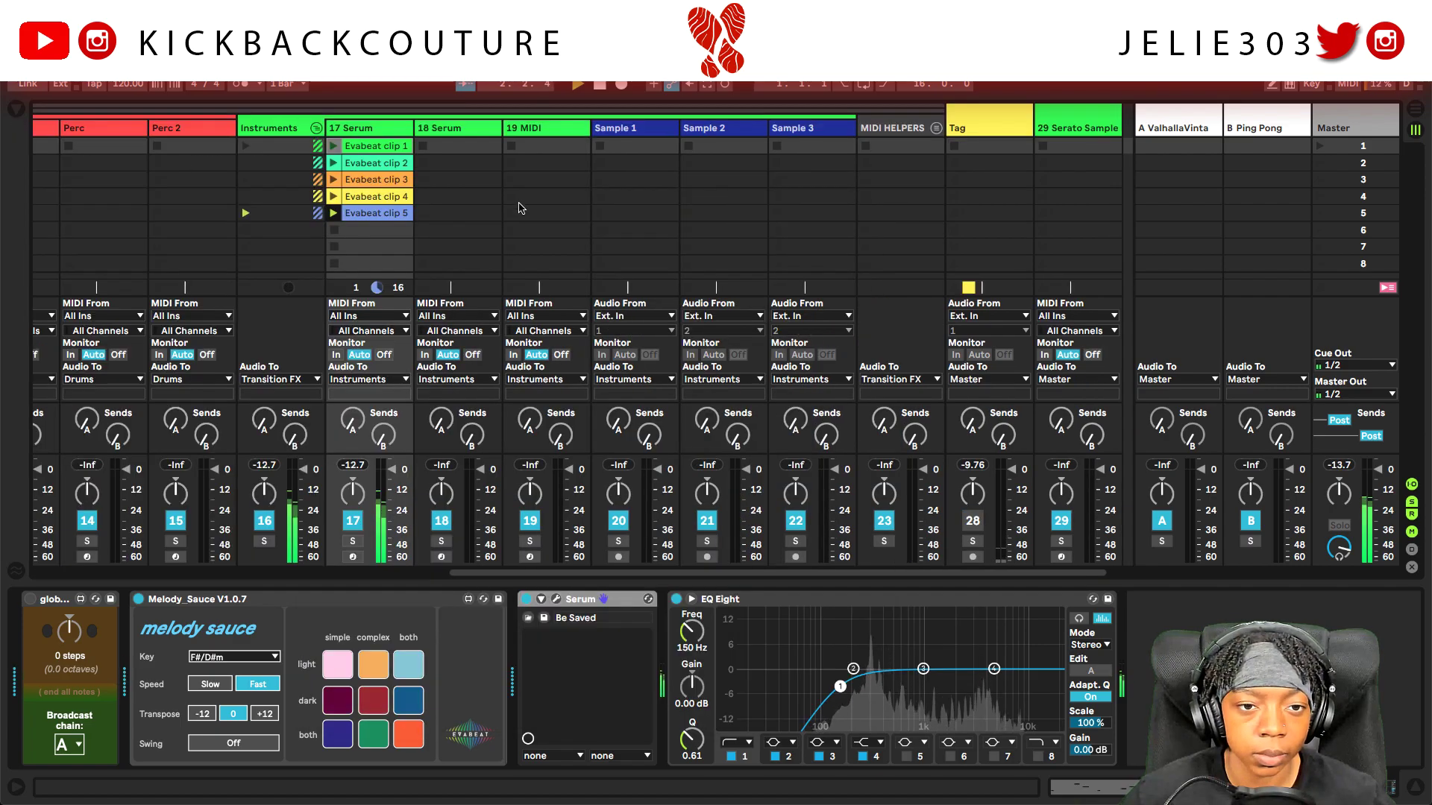
- Delete Evabeat clips 1 to 4 from track 17 and move Evabeat clip 5 to the first slot
scroll(462, 223, "left", 3)
scroll(436, 229, "left", 1)
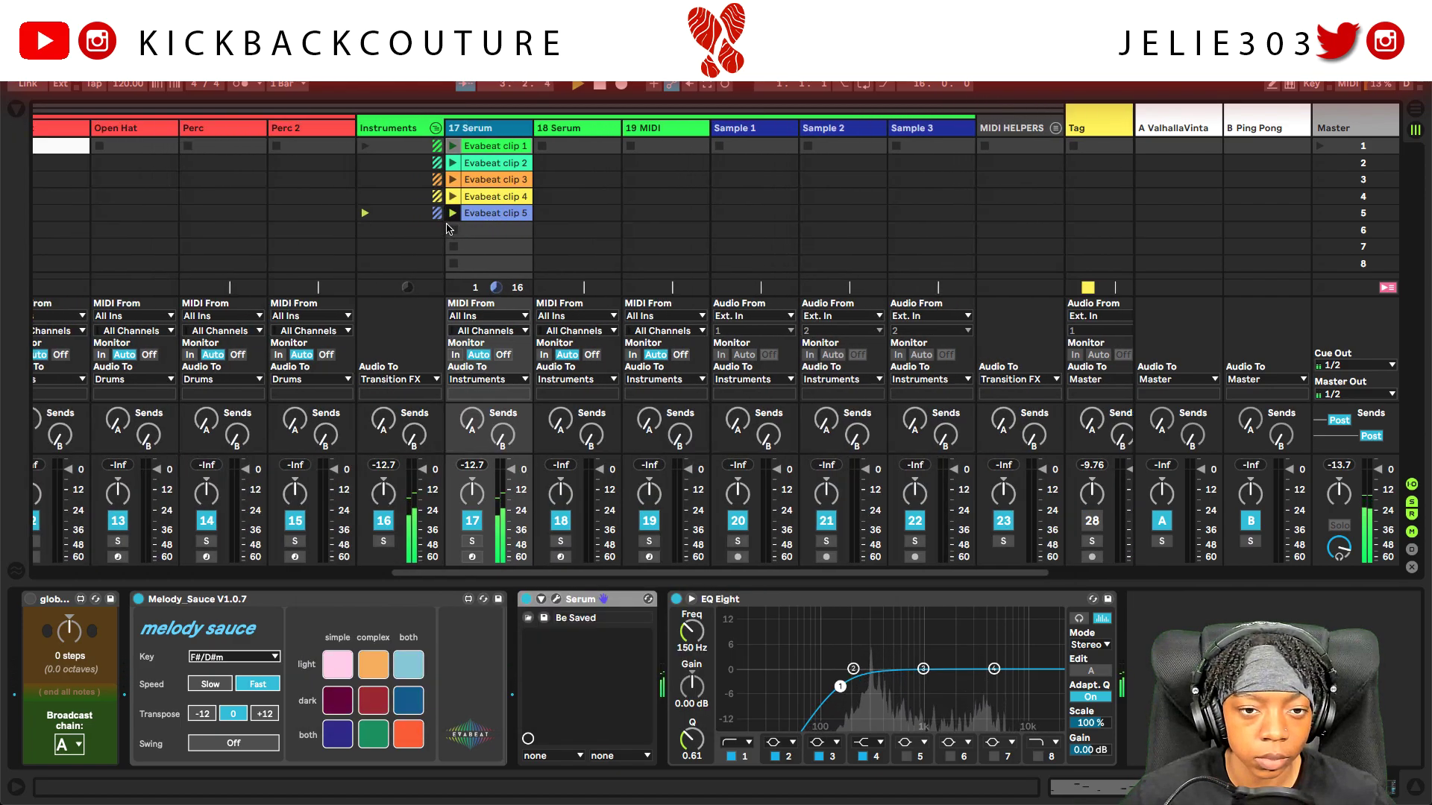
left_click(499, 197)
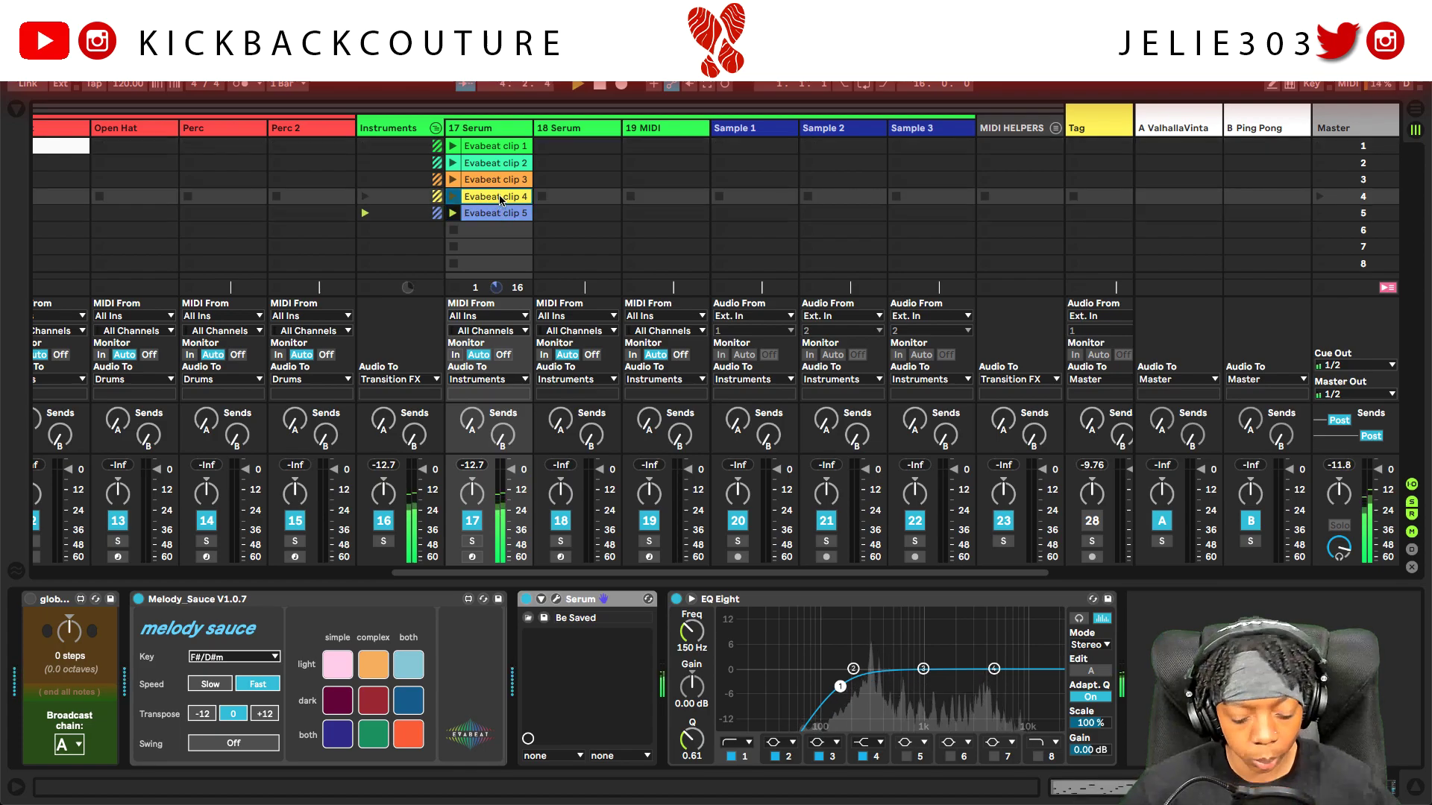
key("Delete")
left_click(506, 179)
key("Delete")
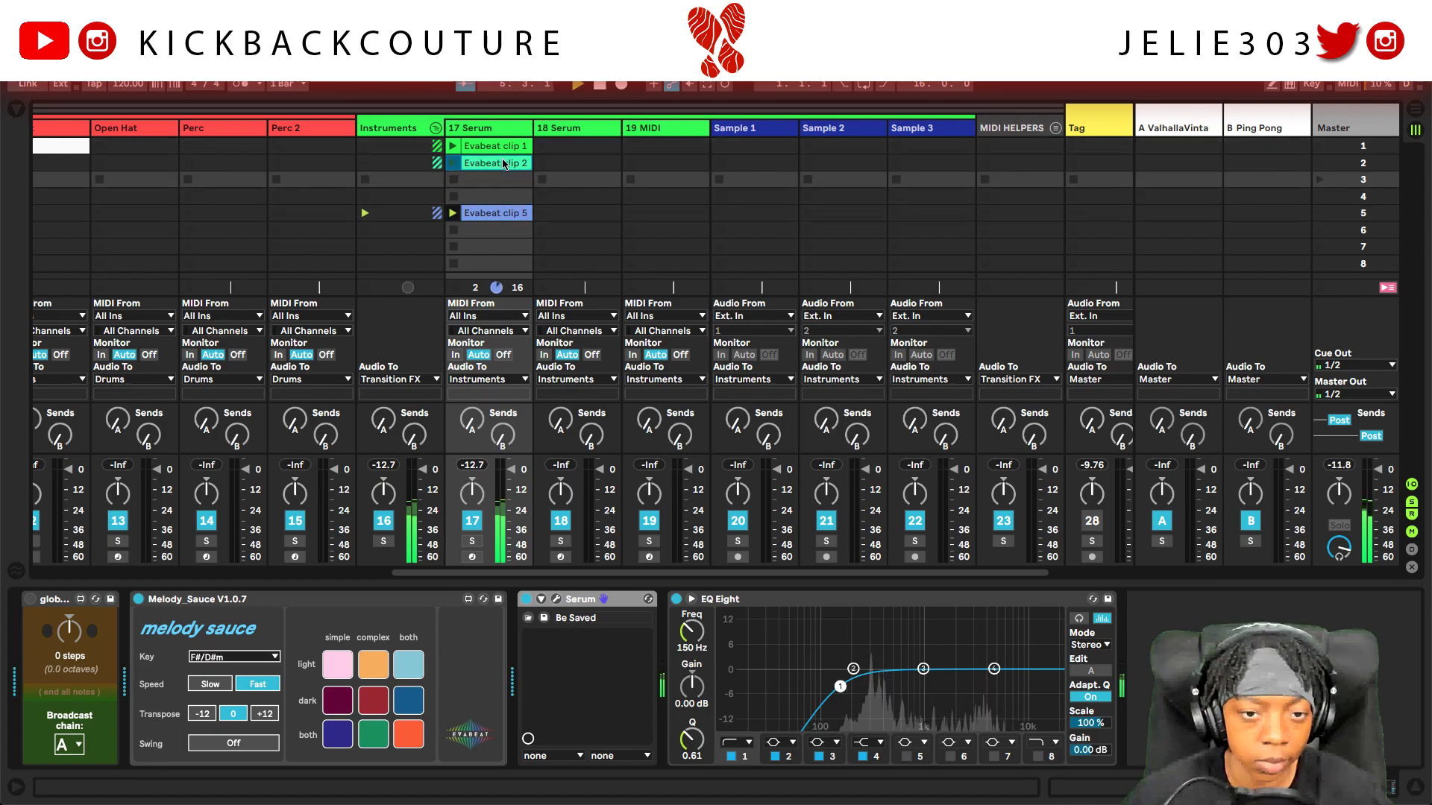
left_click(503, 163)
left_click(502, 149, "shift")
key("Delete")
left_click_drag(507, 213, 493, 149)
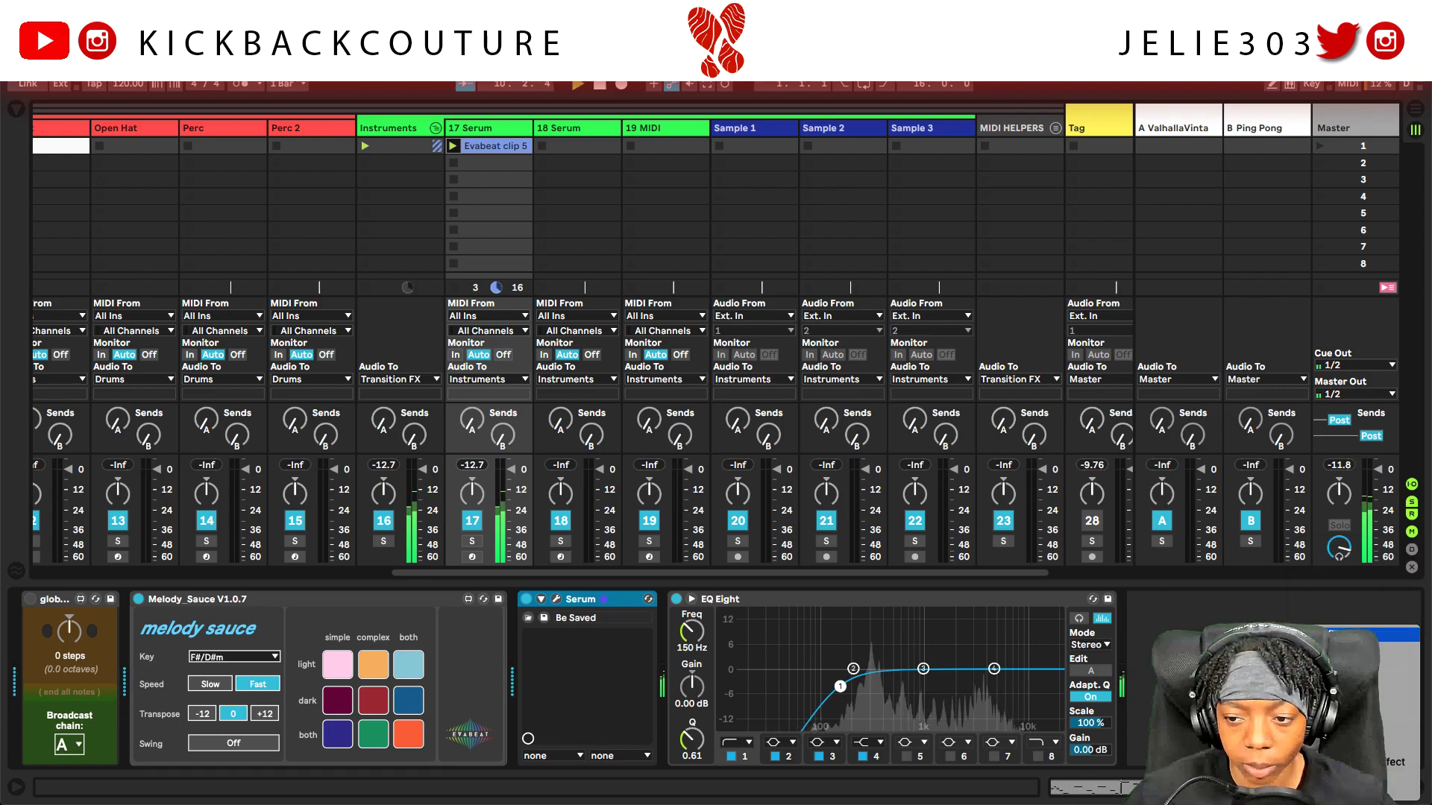
- Add the HalfTime effect to track 17 with a 1/2 loop length and an 81% mix
key("super+f")
key("Return")
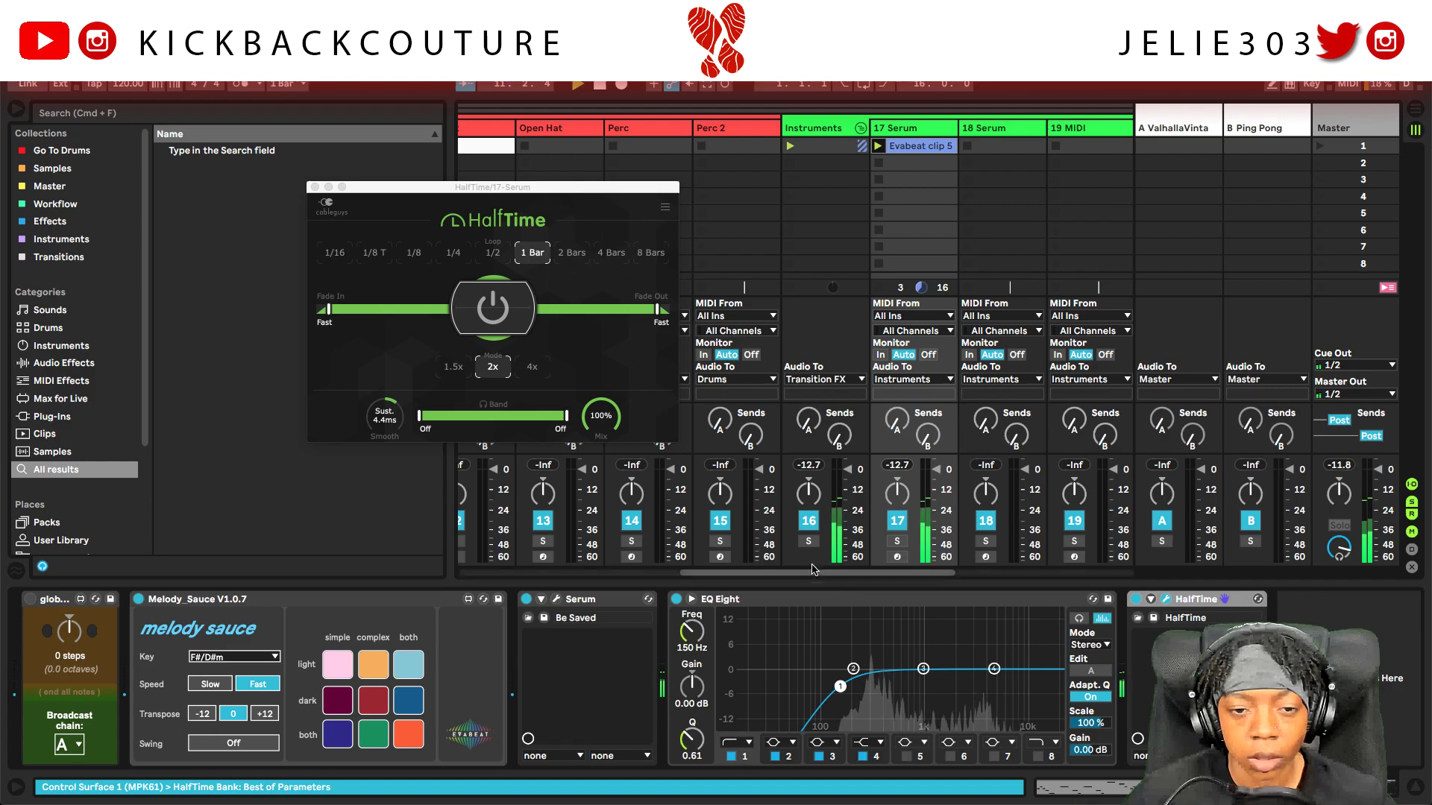
left_click_drag(601, 415, 601, 432)
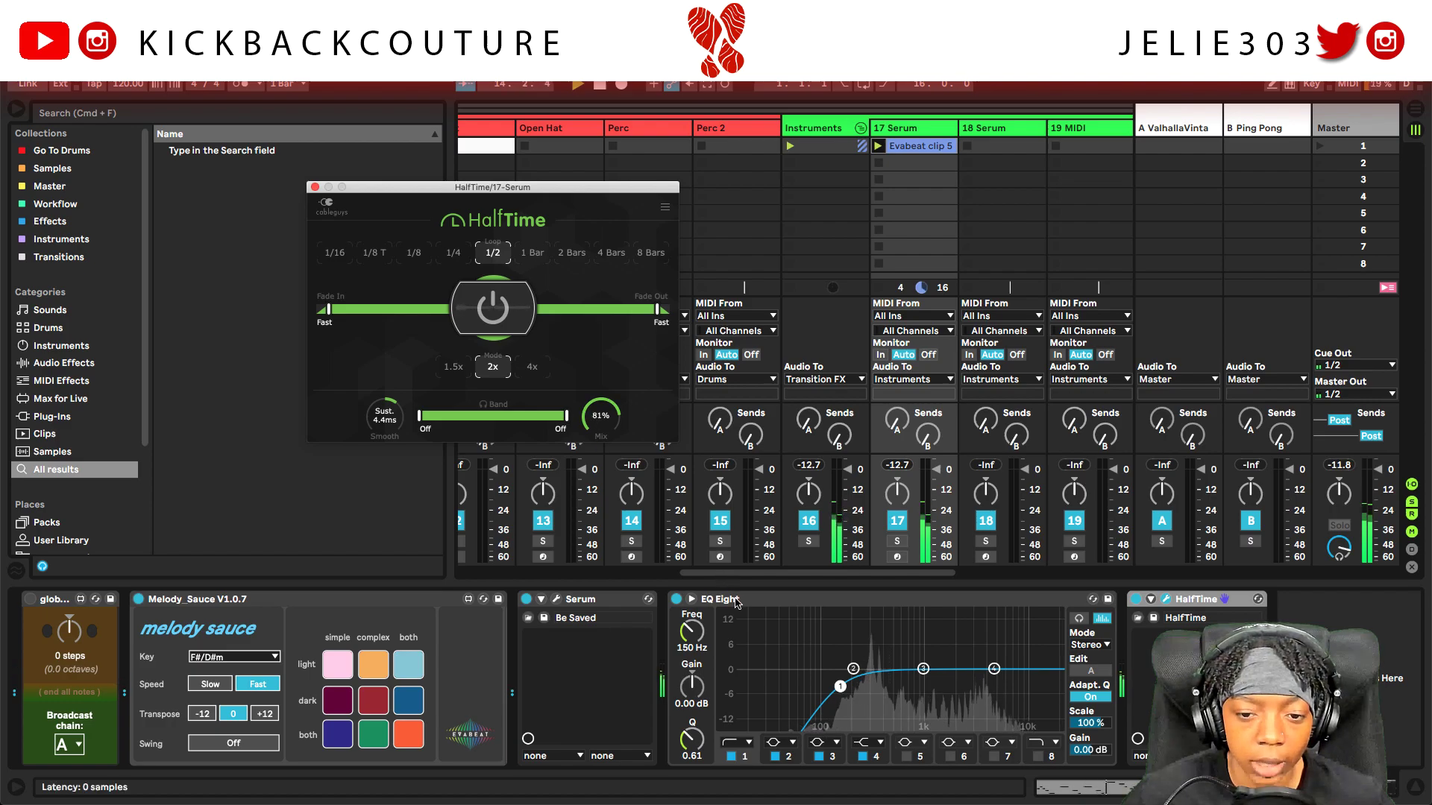
- Place HalfTime before EQ Eight, set its mix to 75% and raise its smoothing into the FX range
left_click_drag(734, 601, 716, 608)
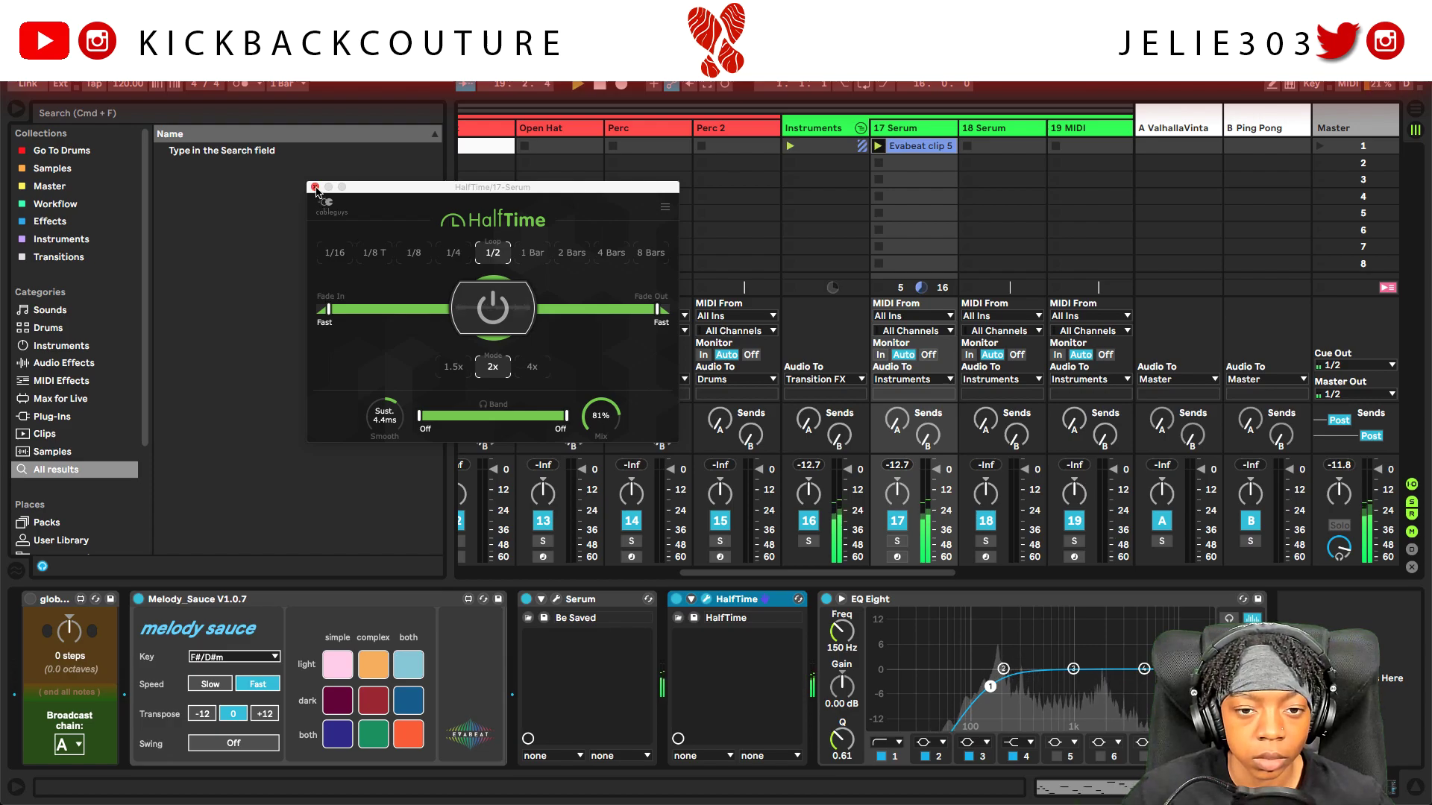
left_click(603, 403)
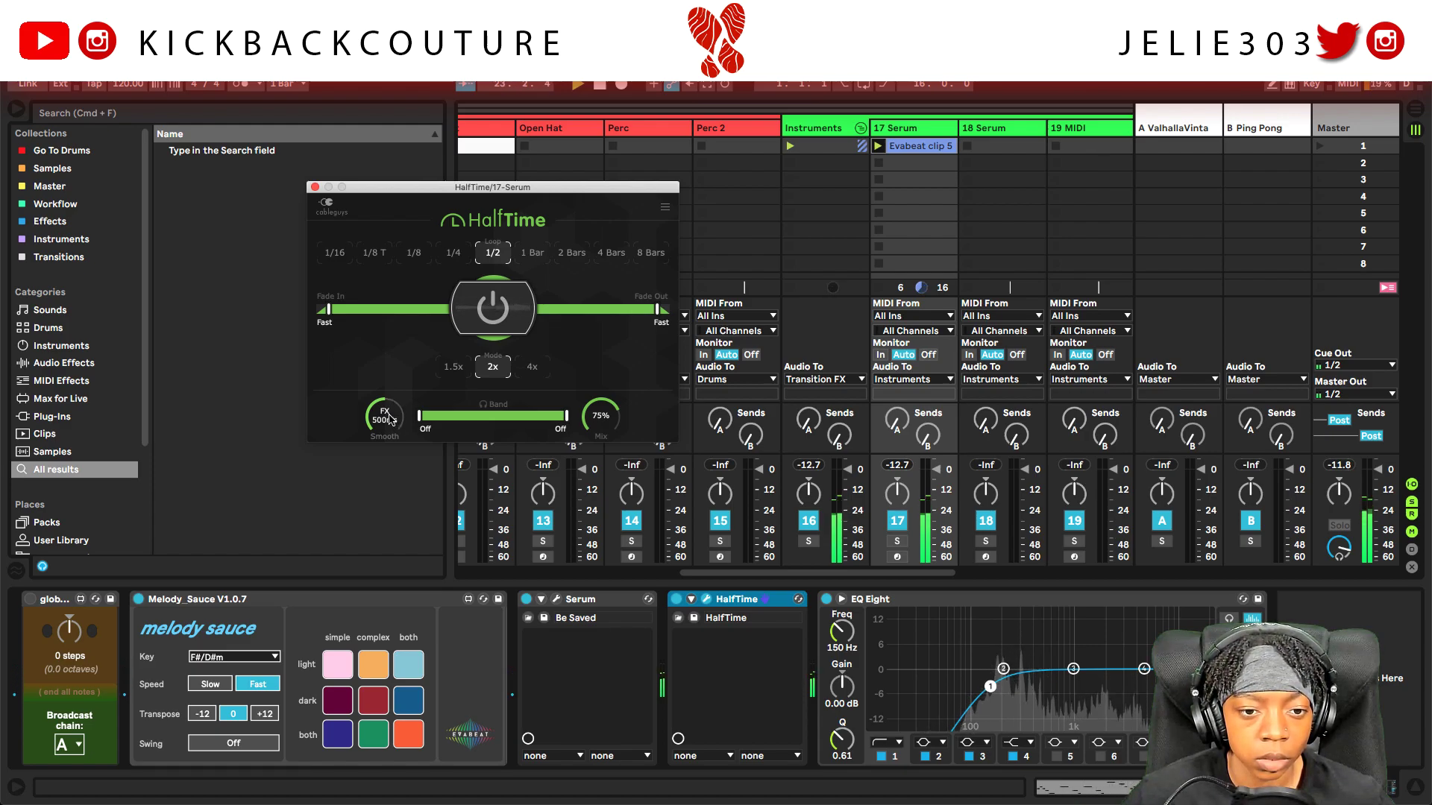
left_click(315, 188)
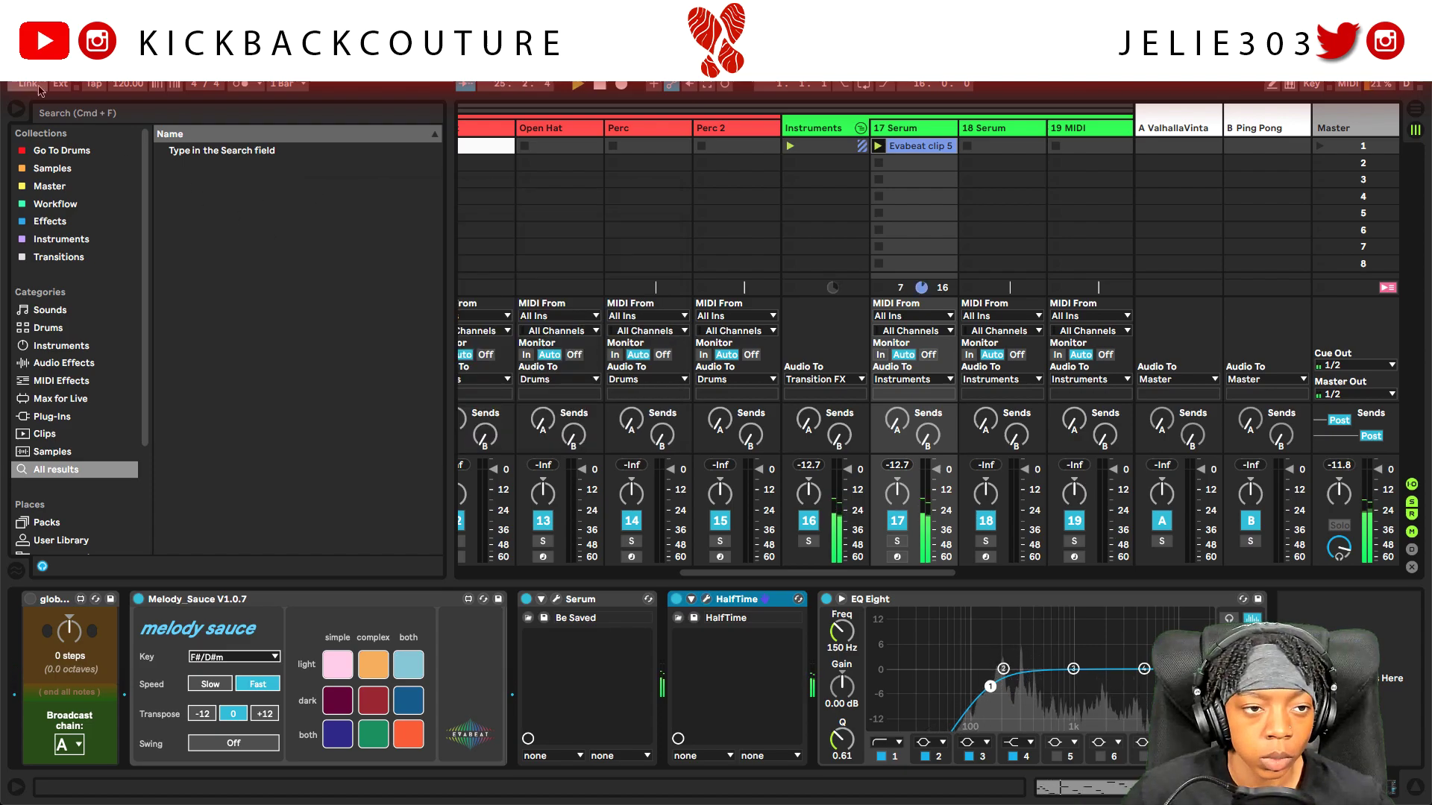
- Set the project tempo to 135 BPM
left_click(18, 110)
left_click_drag(127, 90, 128, 87)
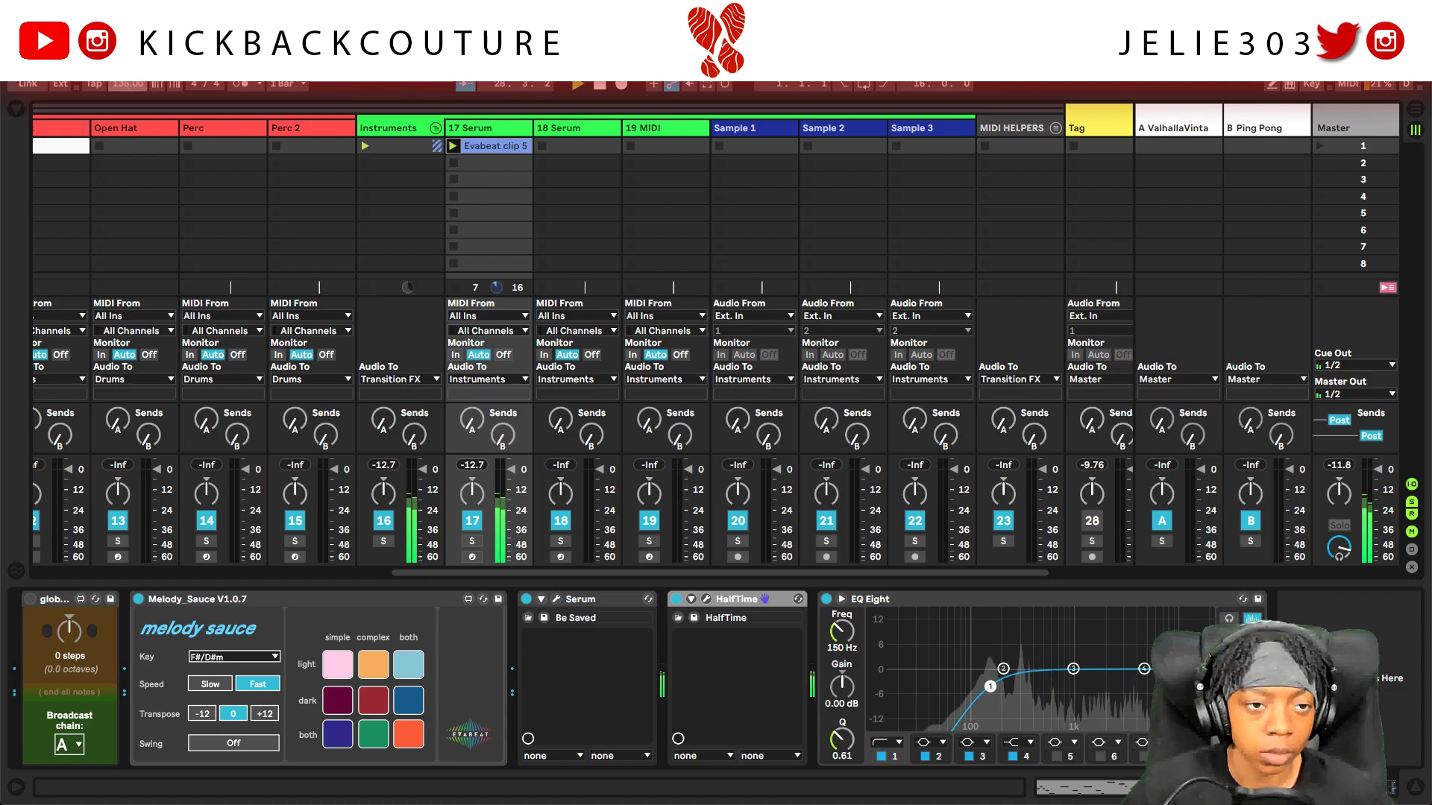
left_click(511, 132)
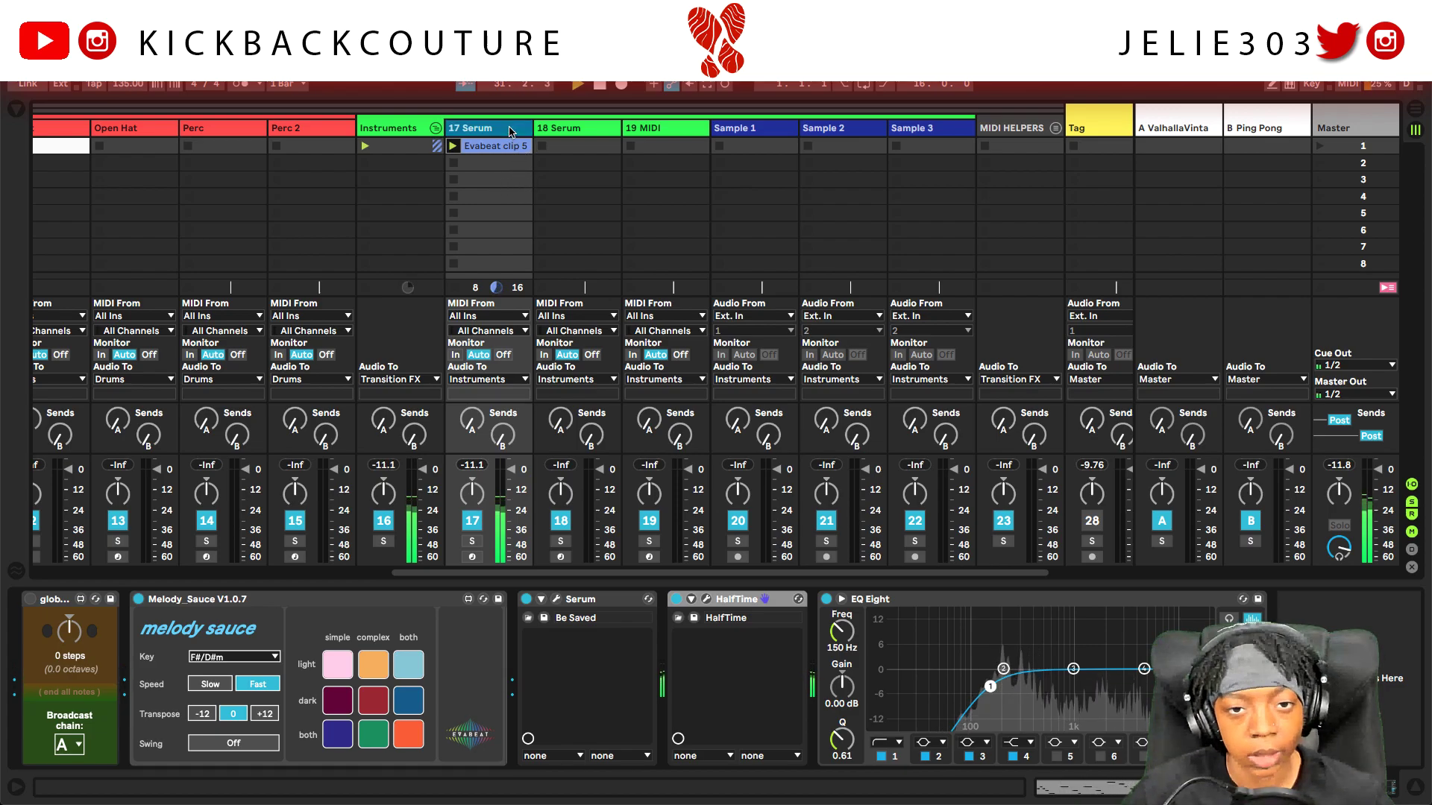
- Replace the Serum instrument on track 18 with ElectraX
left_click(565, 132)
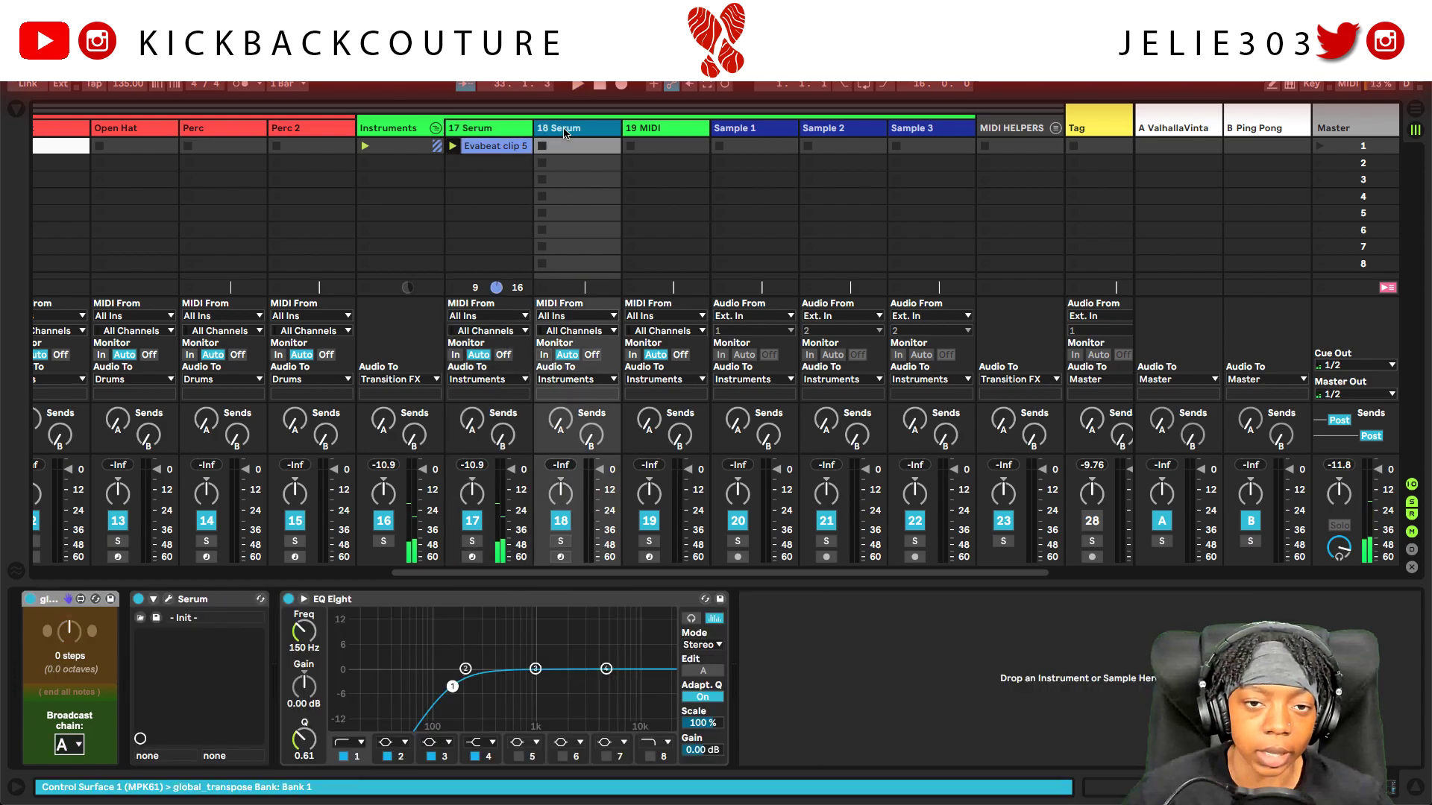
left_click(229, 602)
key("Delete")
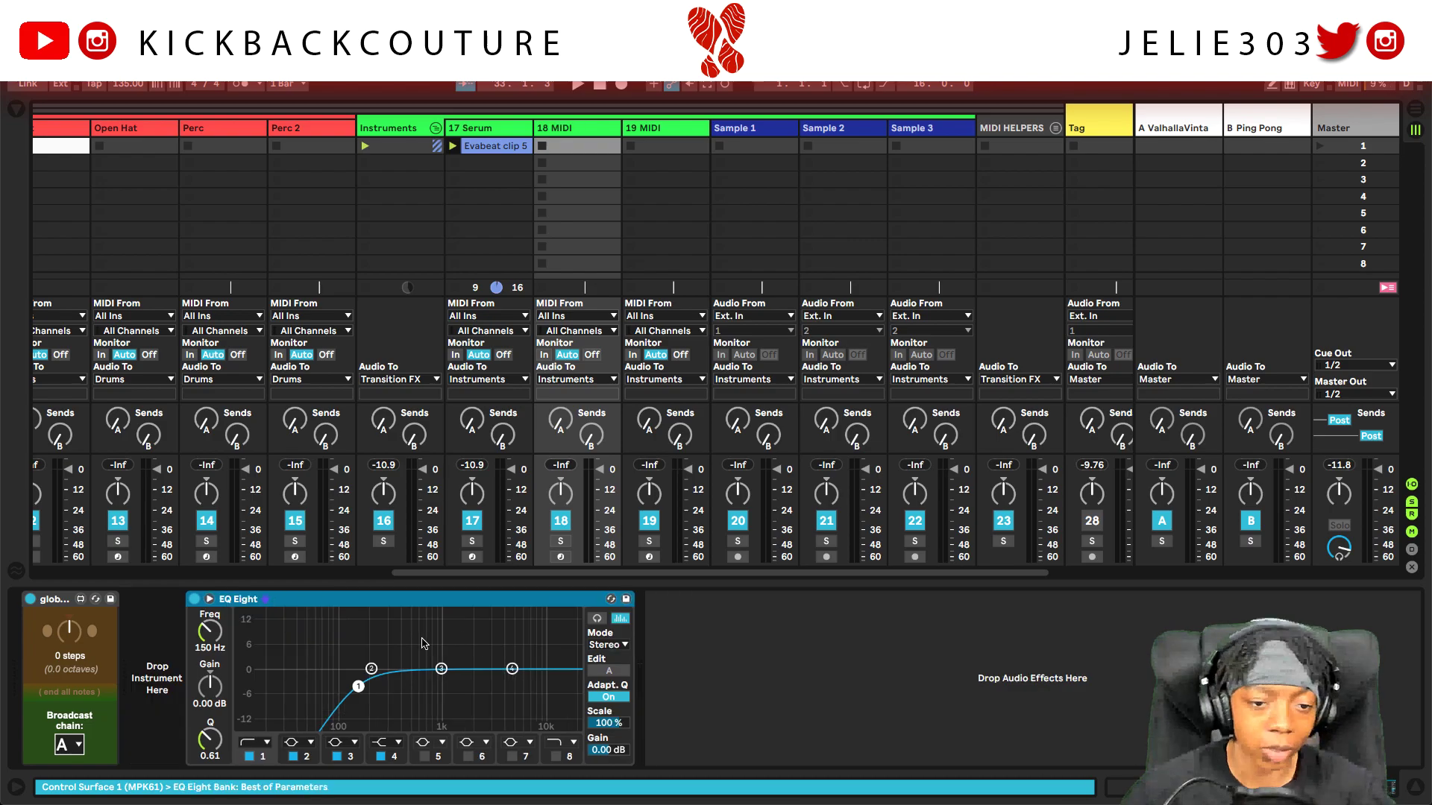
right_click(167, 634)
mouse_move(195, 650)
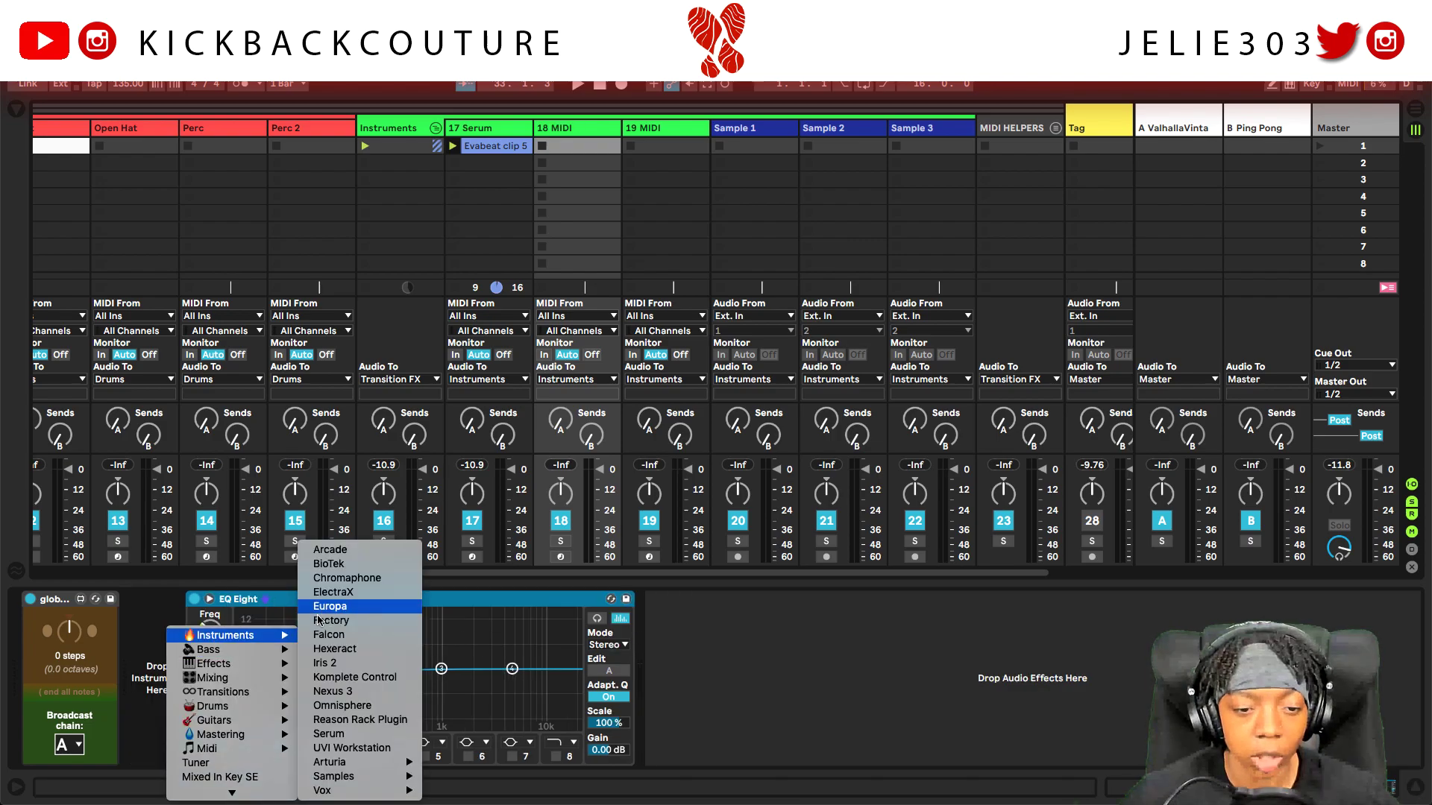
left_click(342, 594)
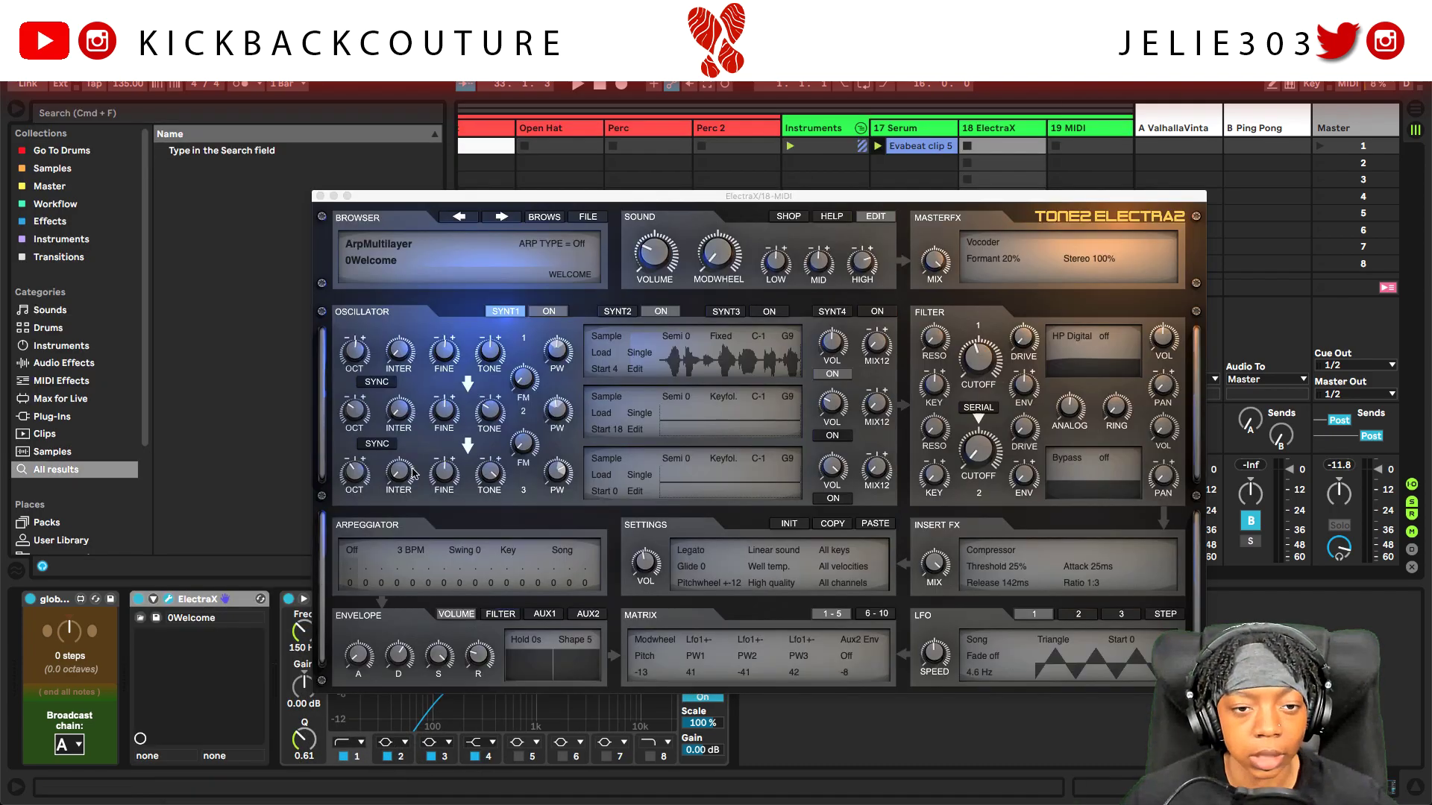
- Load the Pluck Silence patch from the KC Venomous XP bank in ElectraX and close the plug-in window
left_click(549, 222)
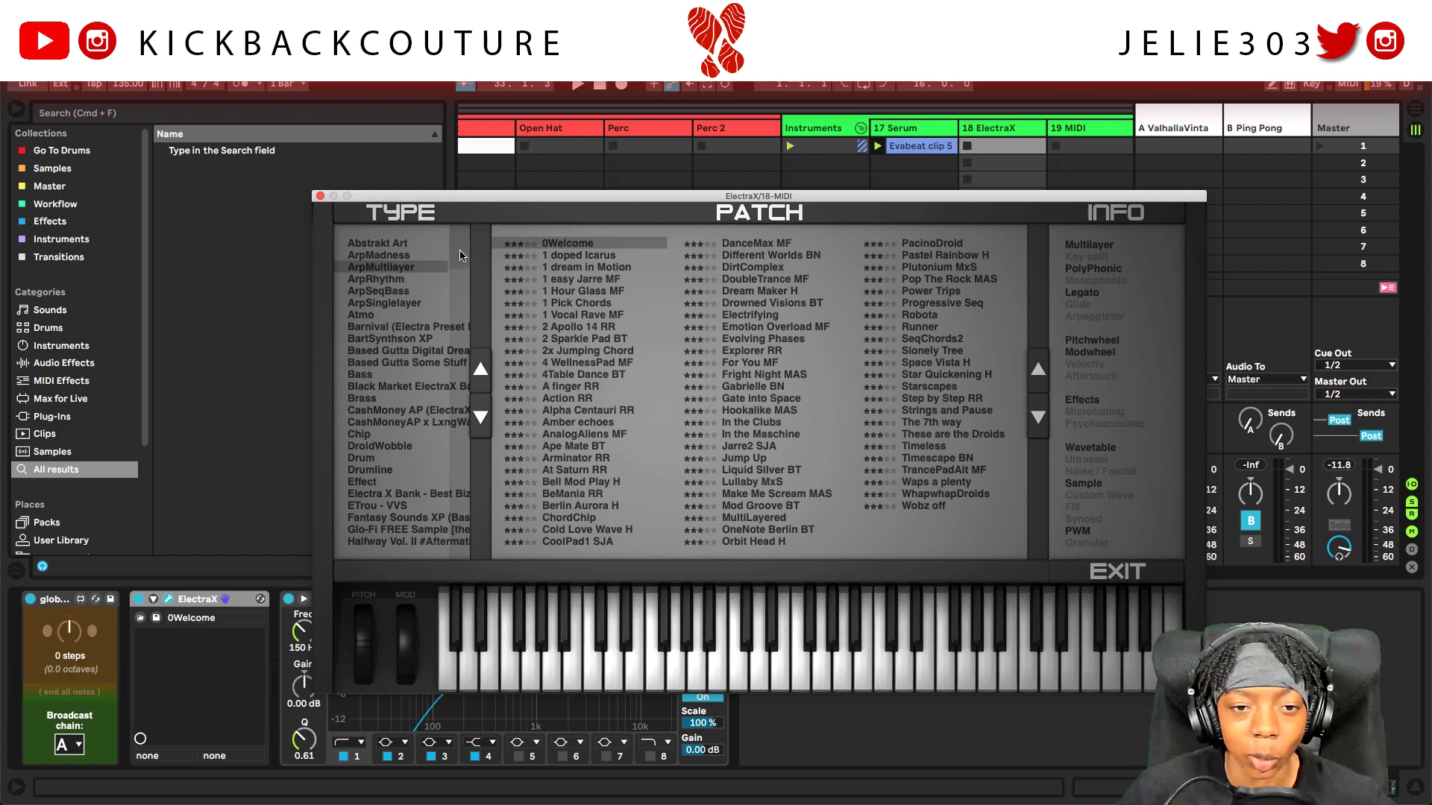
scroll(460, 256, "down", 10)
left_click(422, 410)
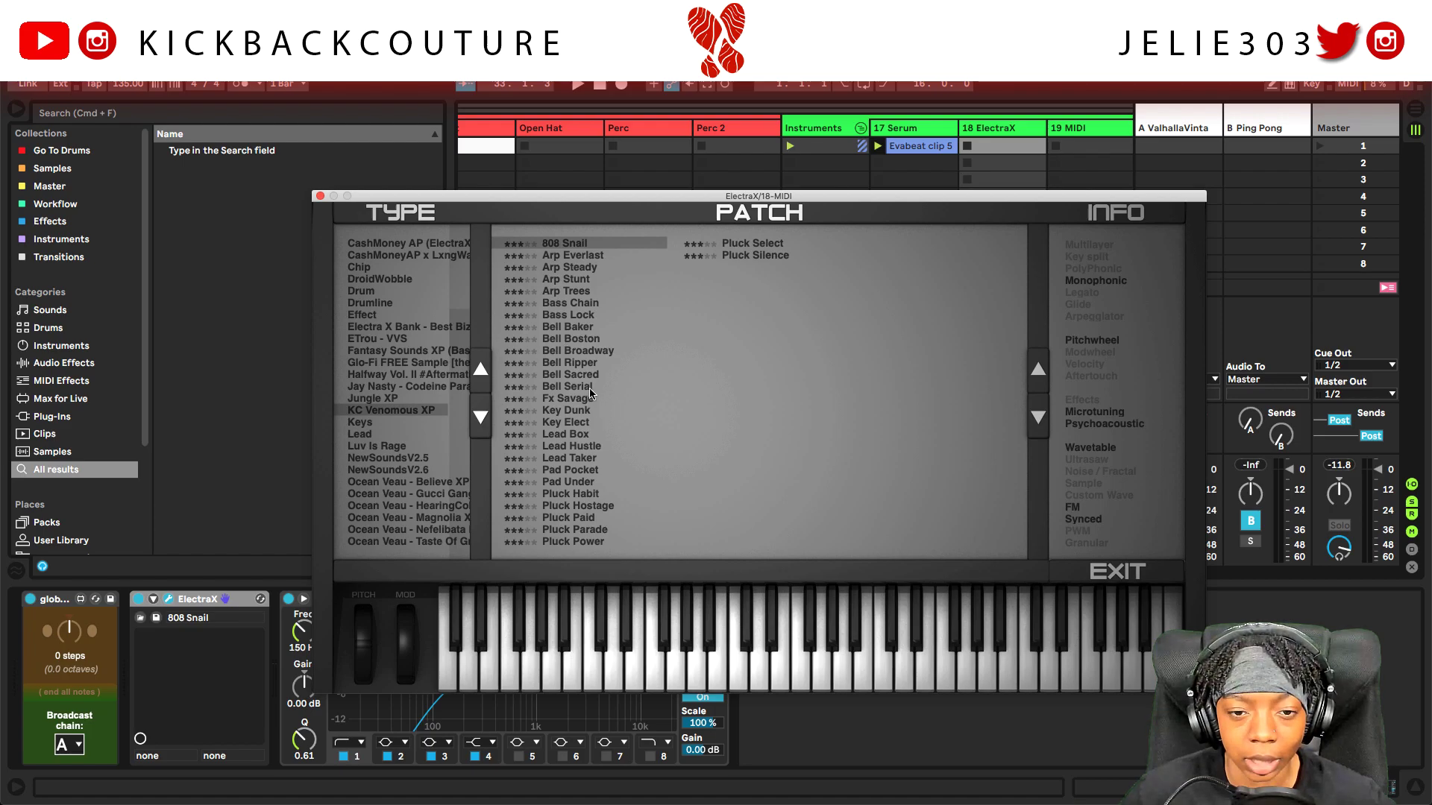
left_click(787, 257)
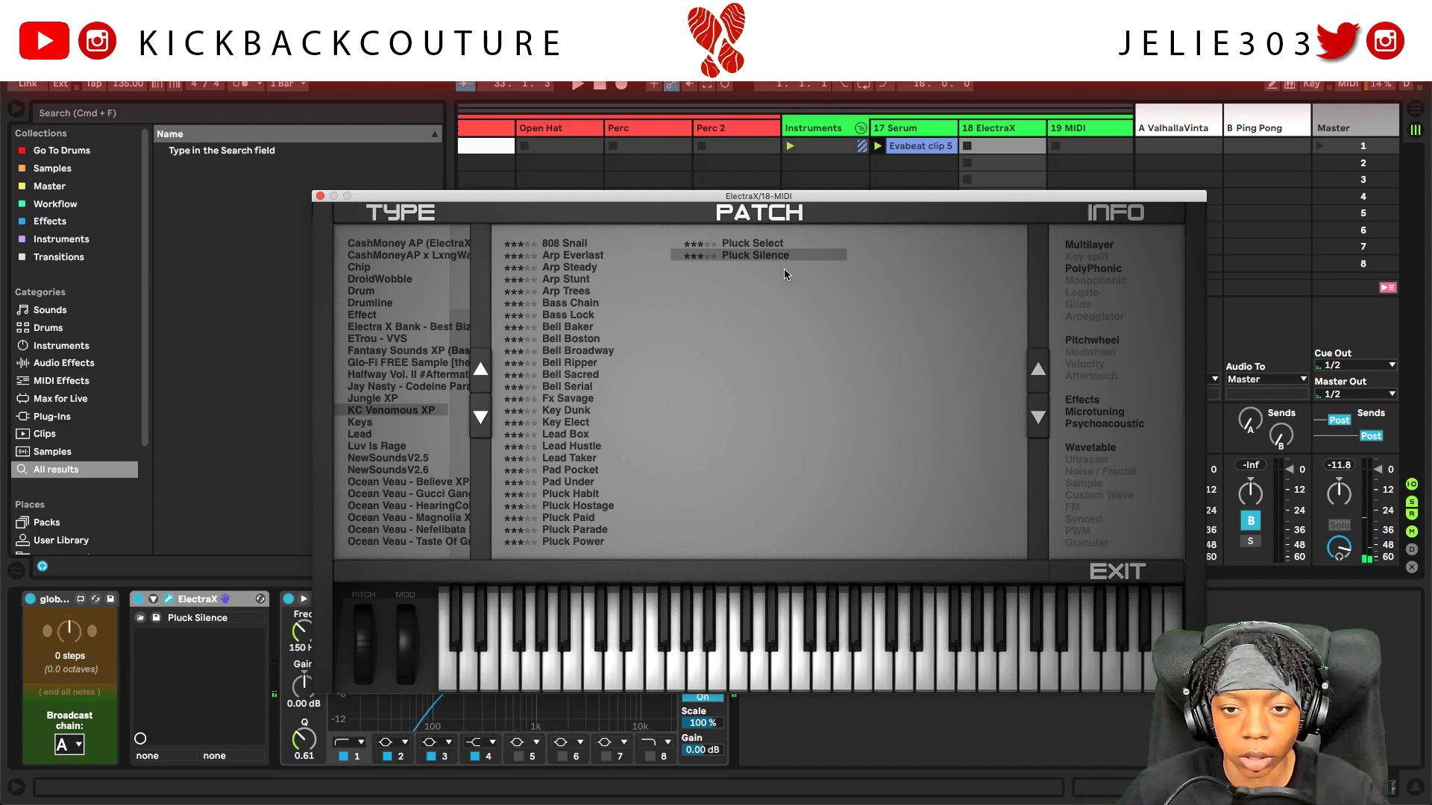
left_click(1122, 572)
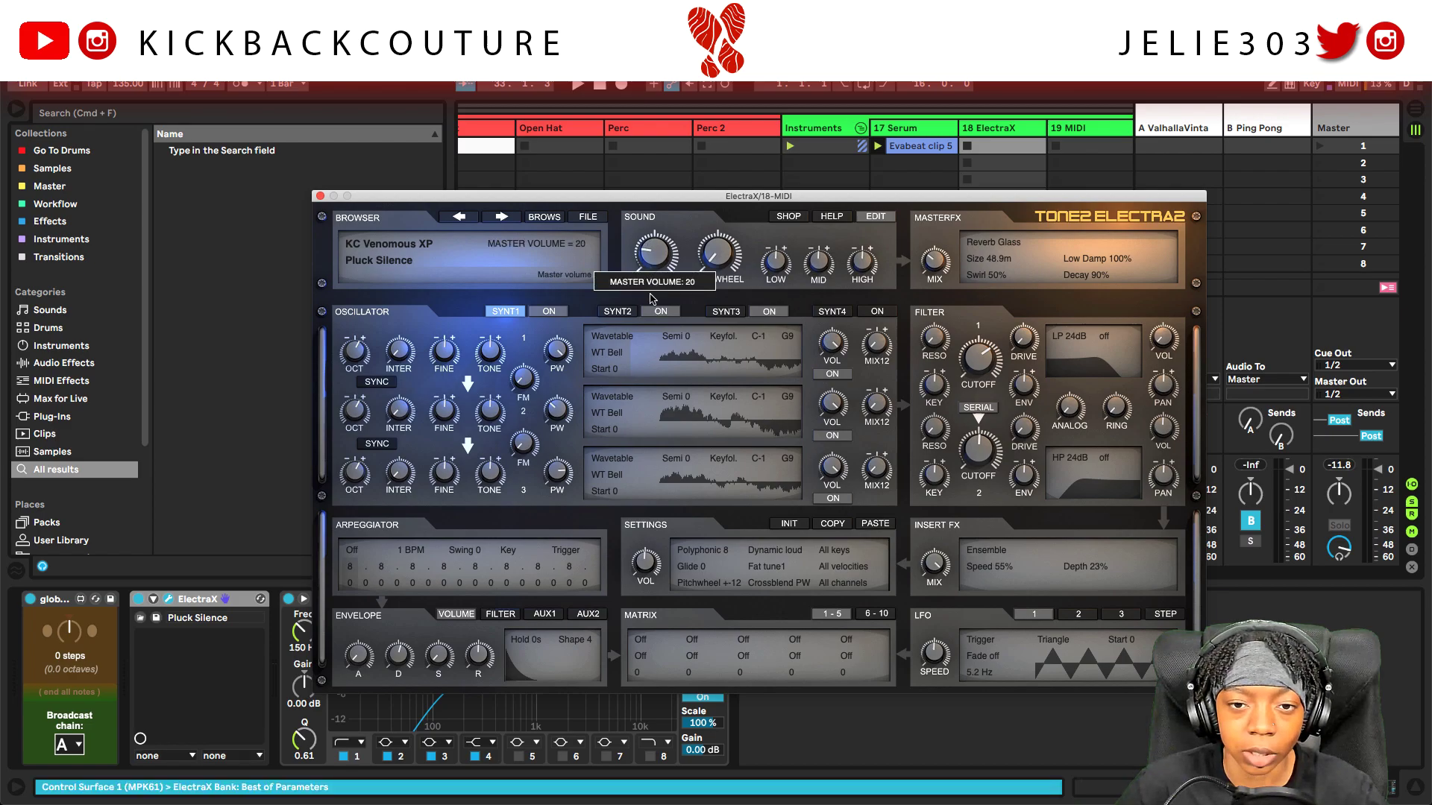
left_click(320, 196)
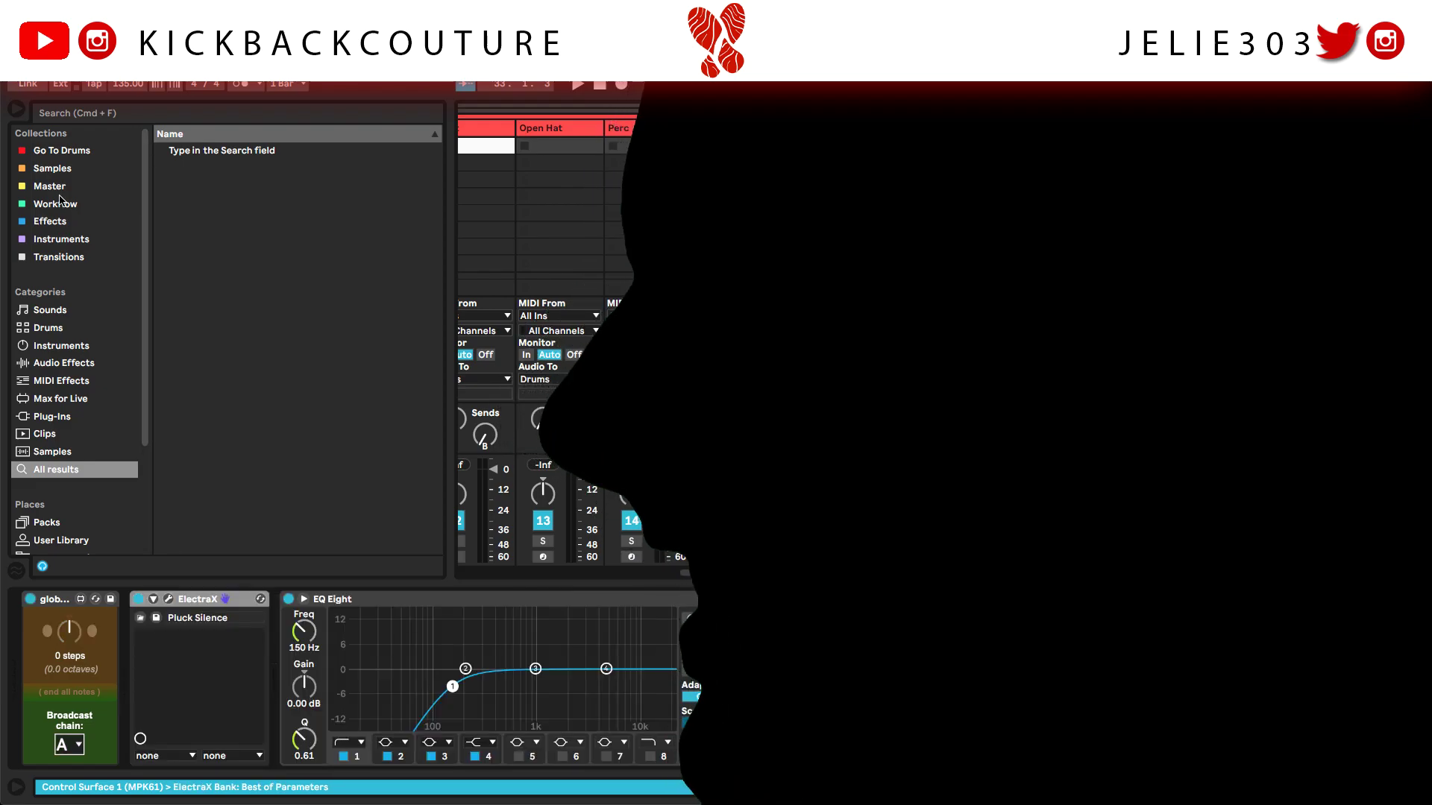
- Insert Melody_Sauce V1.0.7 from the Workflow collection before ElectraX on track 18
left_click(59, 204)
left_click(243, 206)
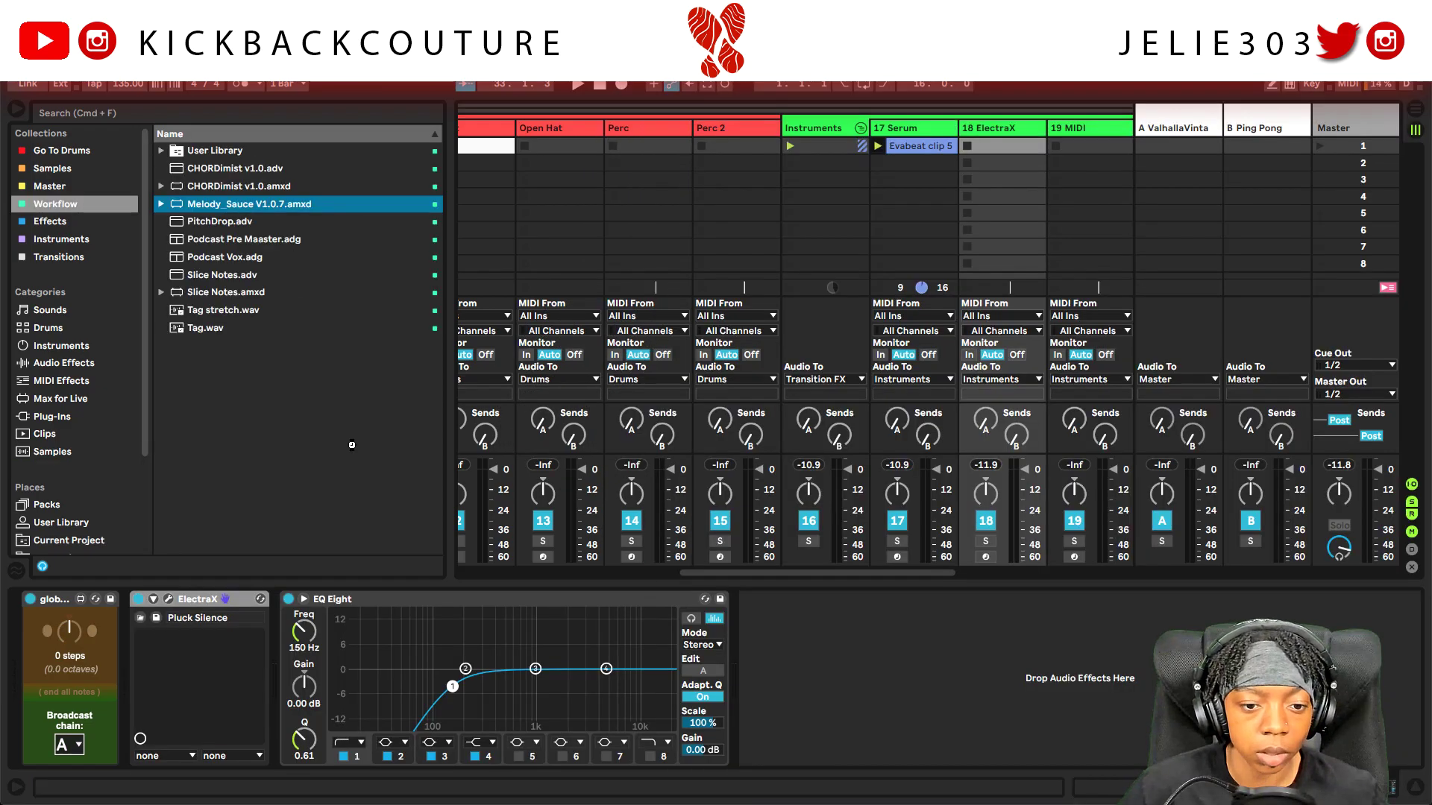
left_click_drag(295, 642, 299, 647)
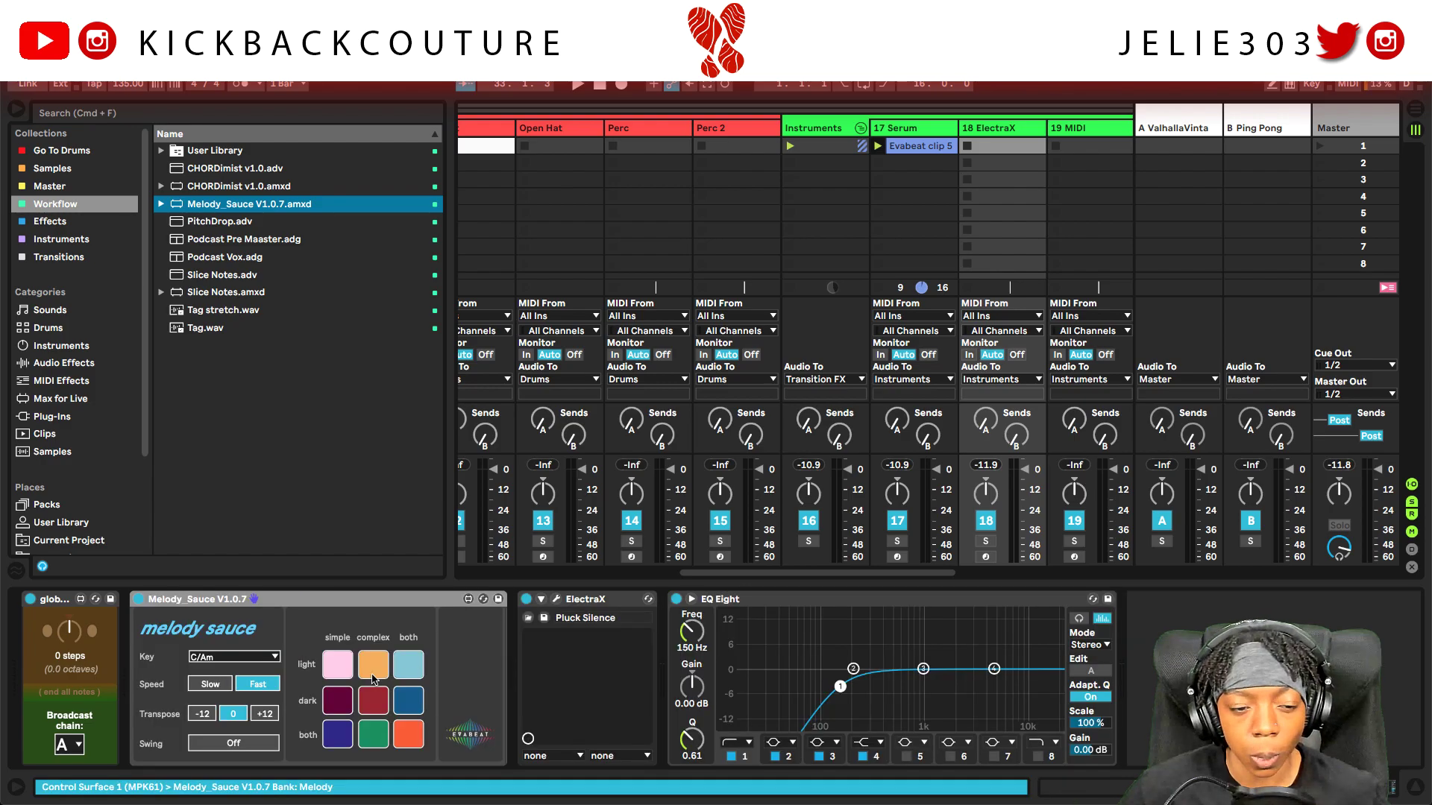
- Set the Melody Sauce key to F#/D#m and generate a dark, simple melody clip on track 18
left_click(246, 659)
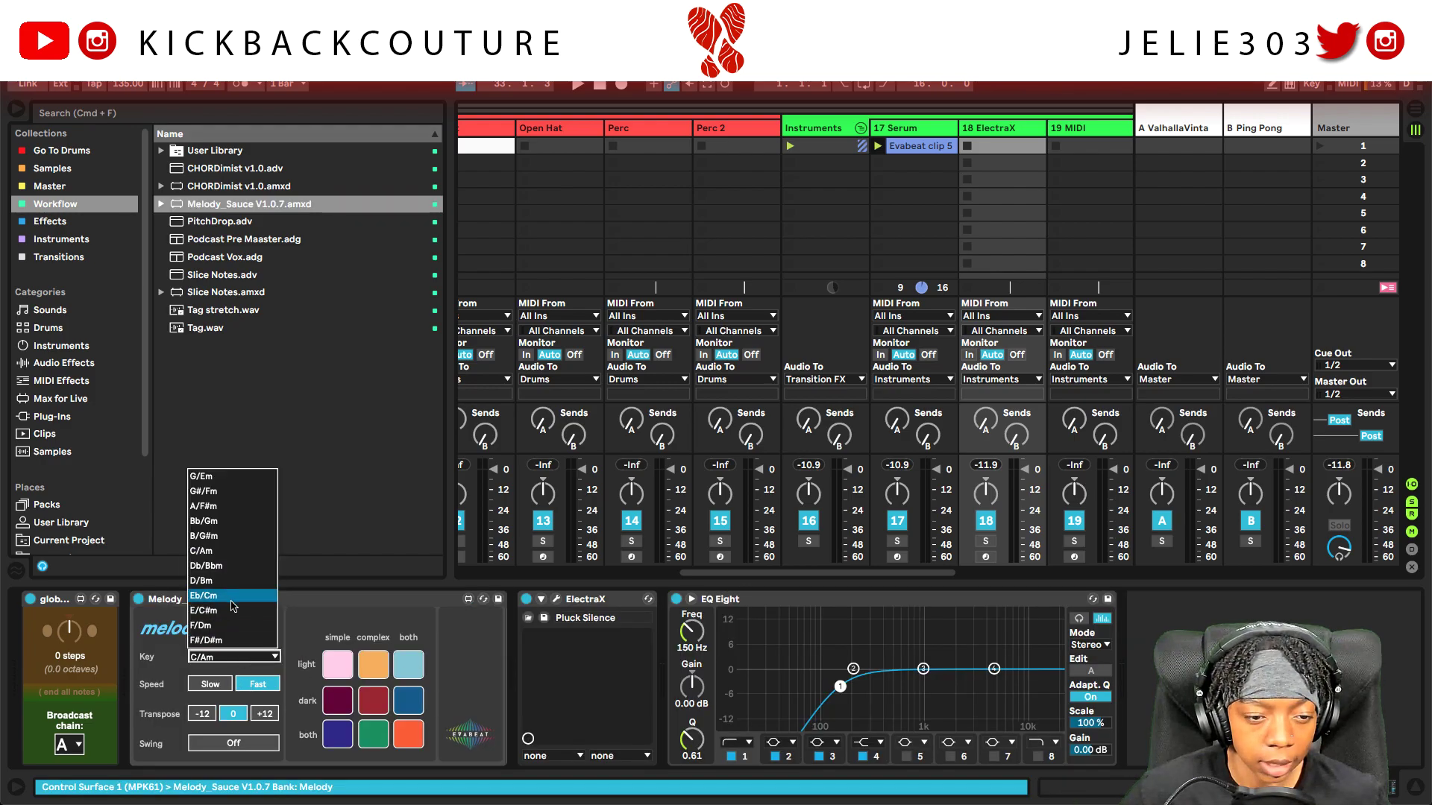
left_click(220, 641)
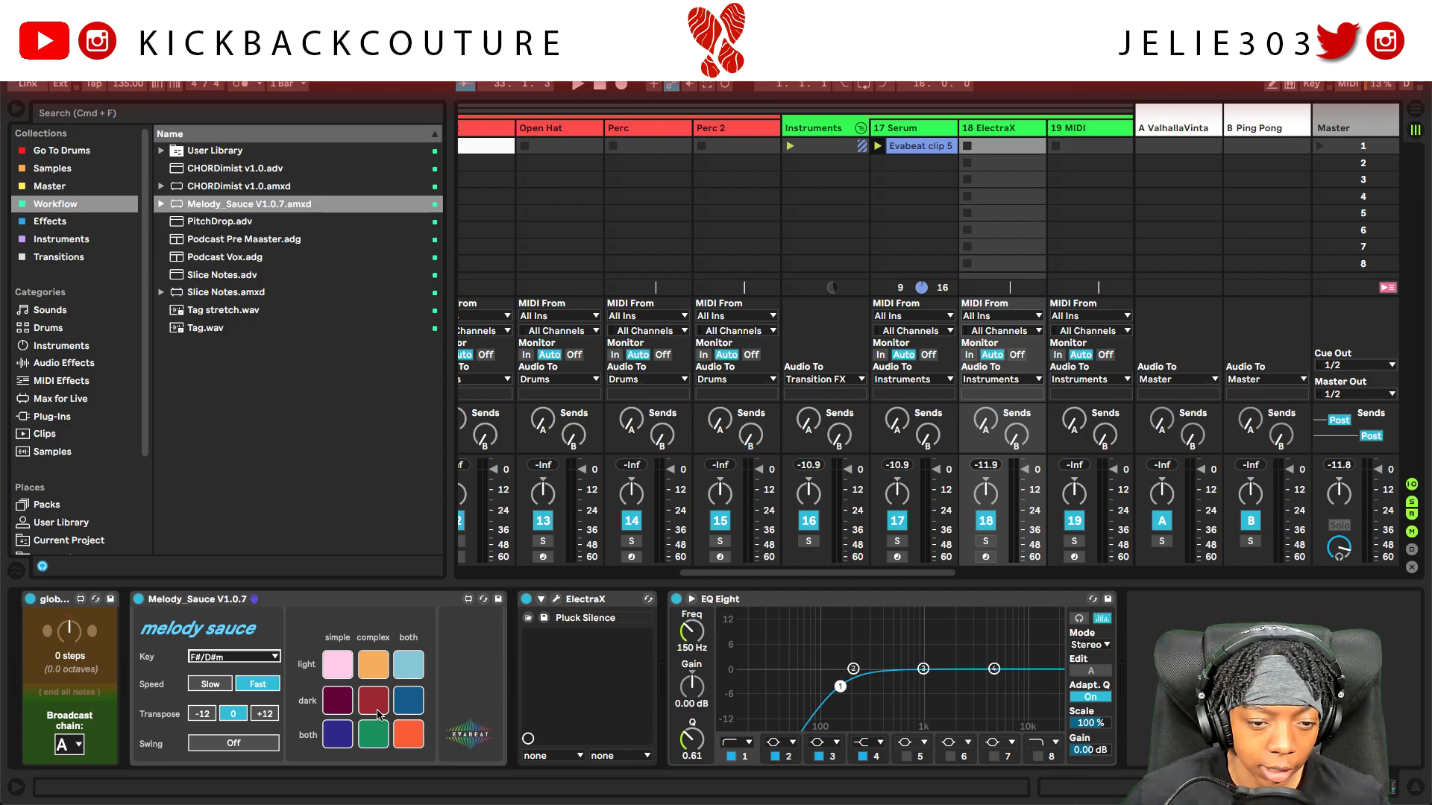
left_click(344, 712)
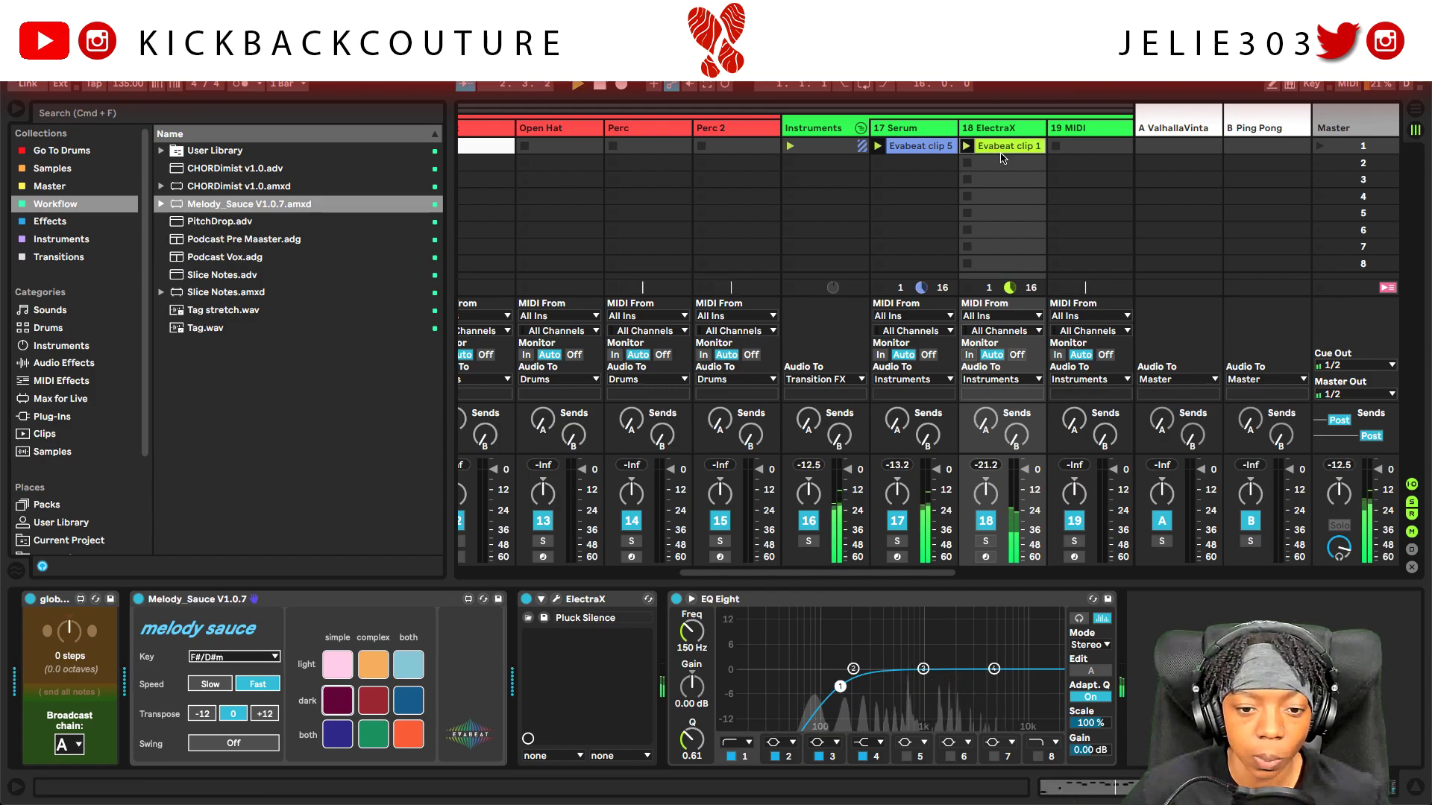
- Hide the browser and review the ElectraX settings on track 18
left_click(15, 110)
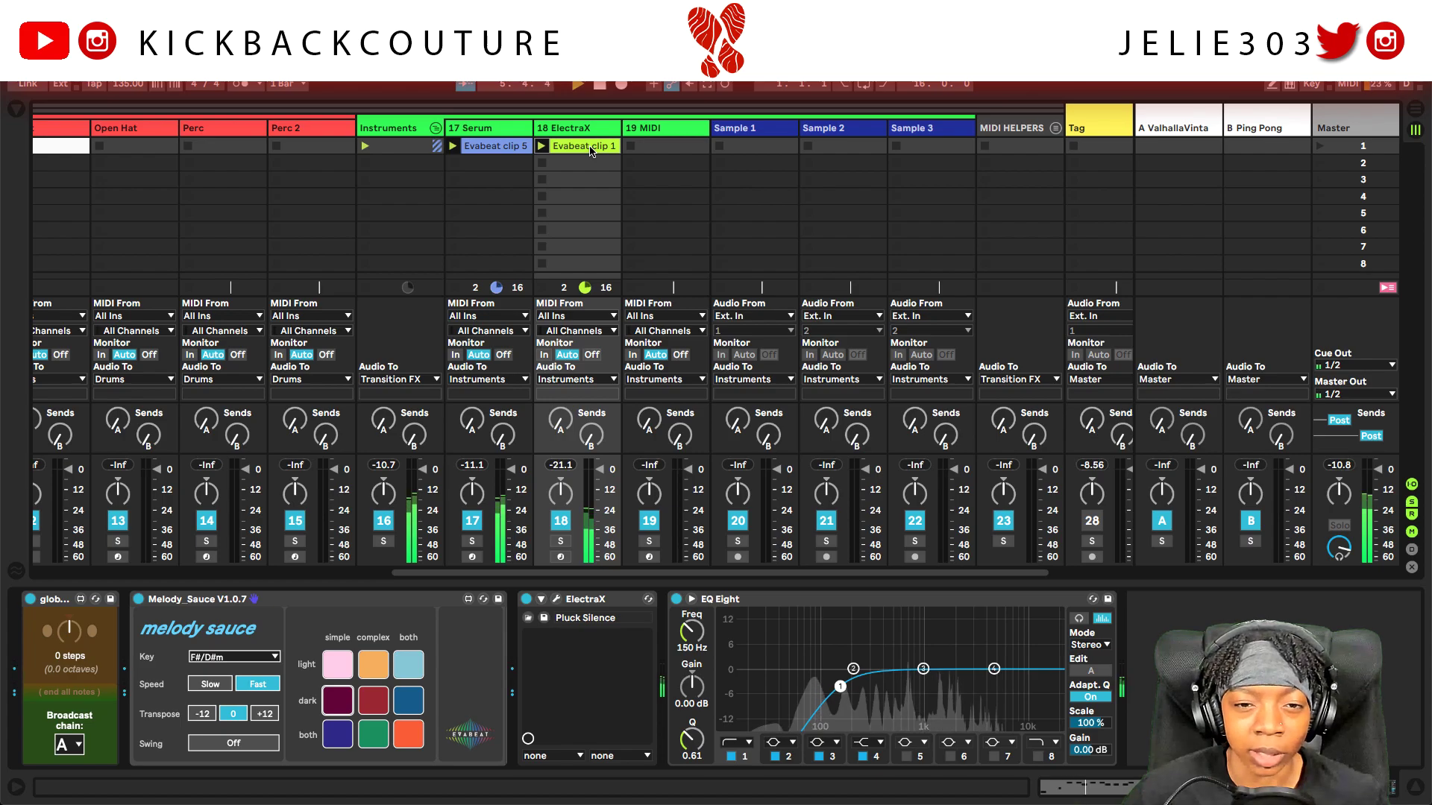
key("super+alt+p")
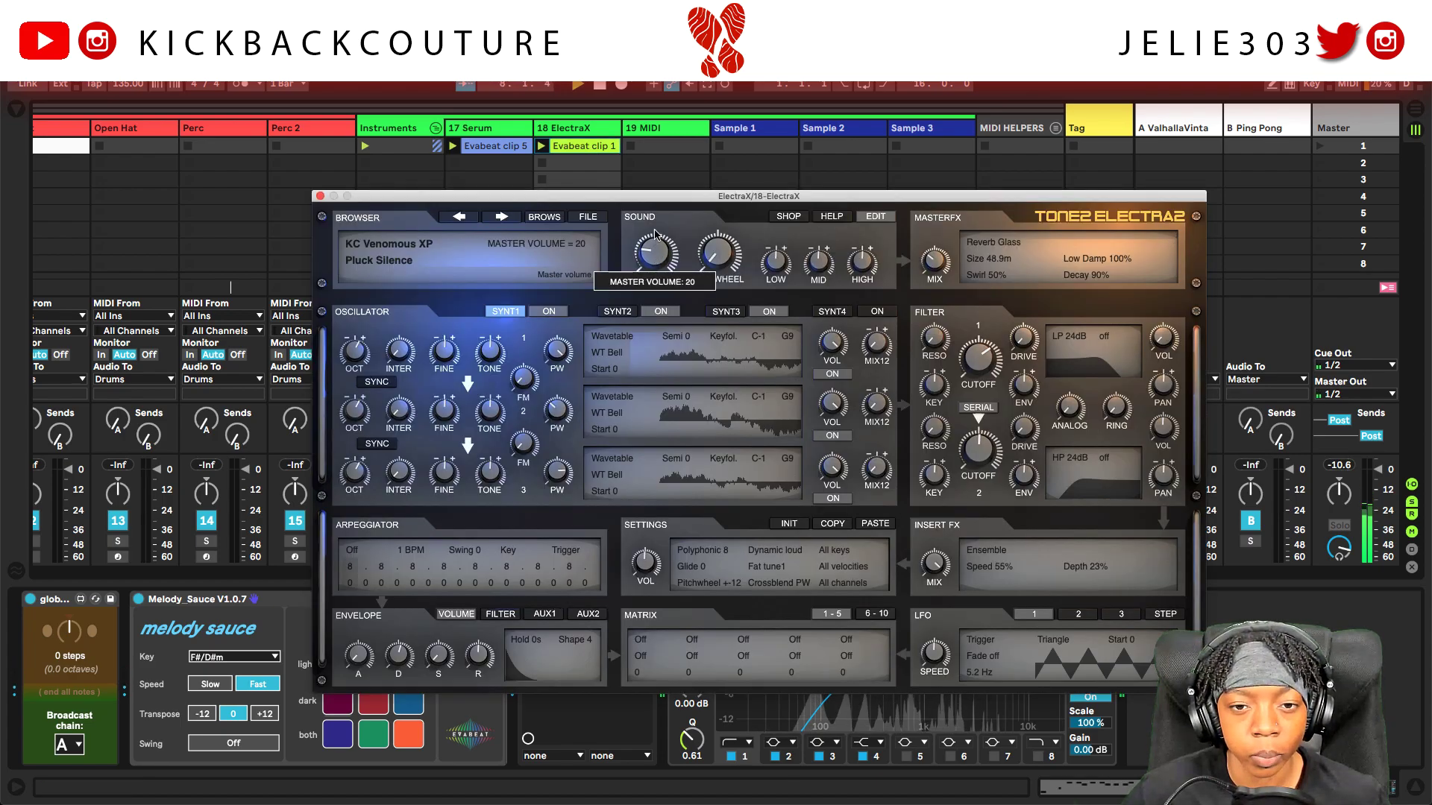
left_click(321, 196)
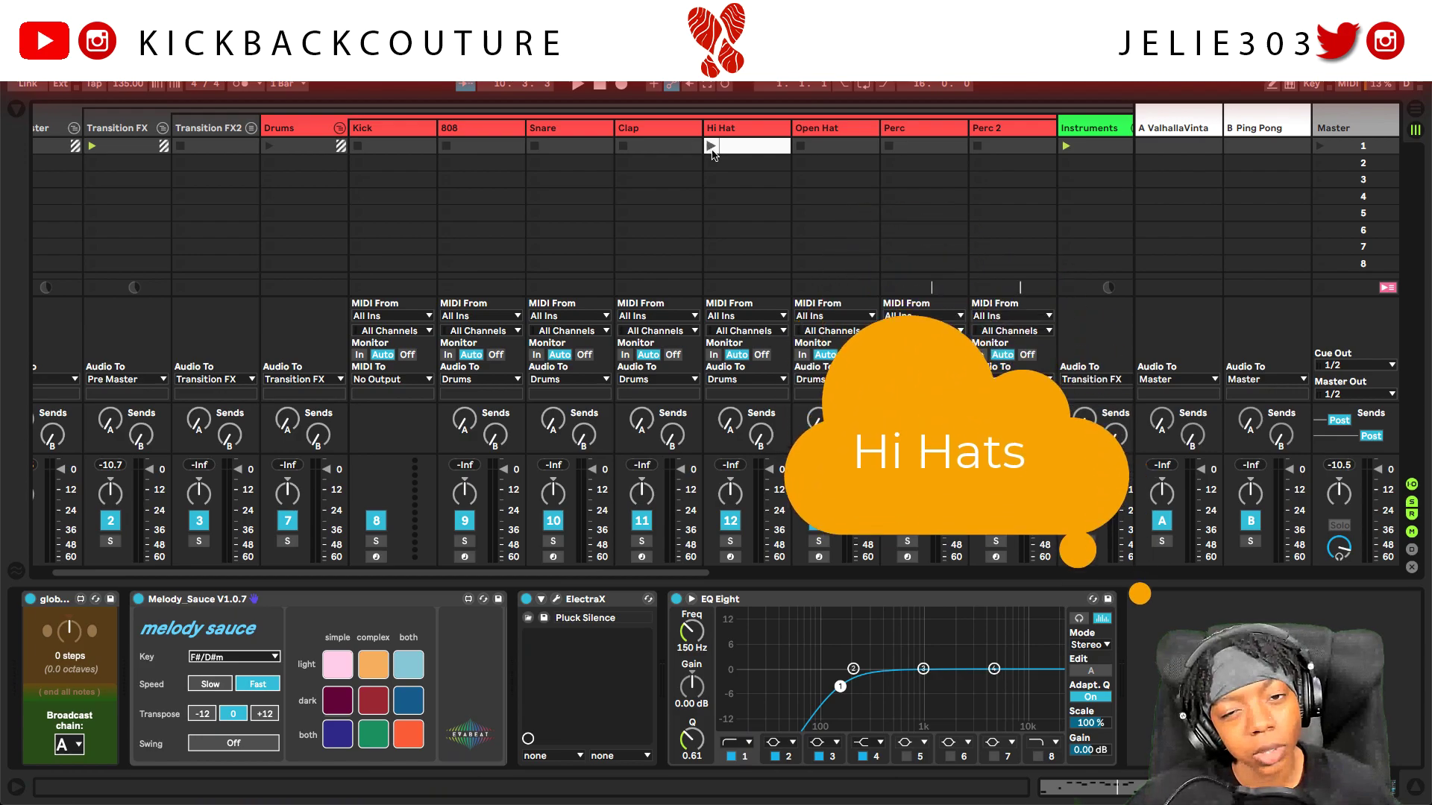
- Play the hi-hat clip and lower the Hi Hat track's volume slightly
left_click(710, 145)
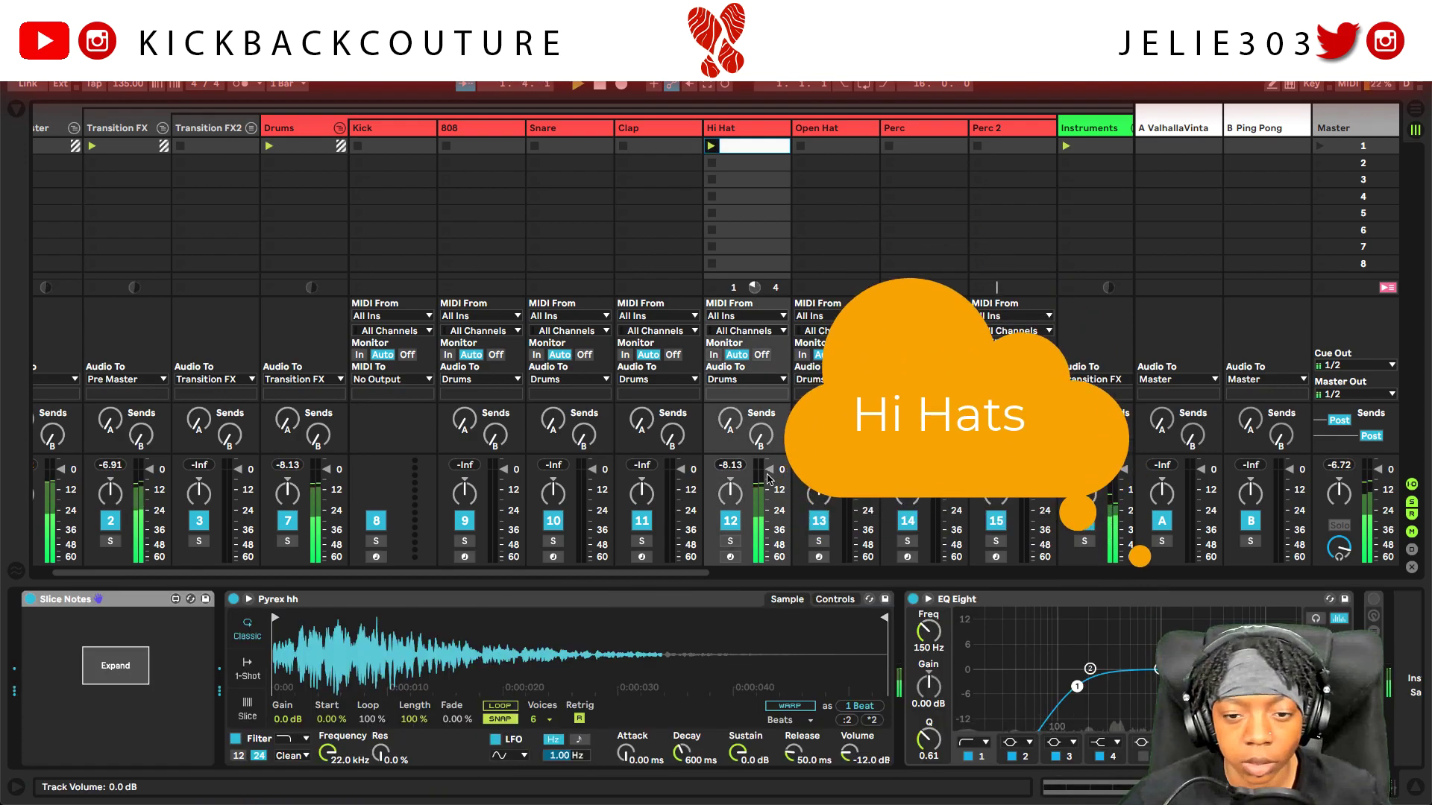
left_click_drag(769, 480, 769, 483)
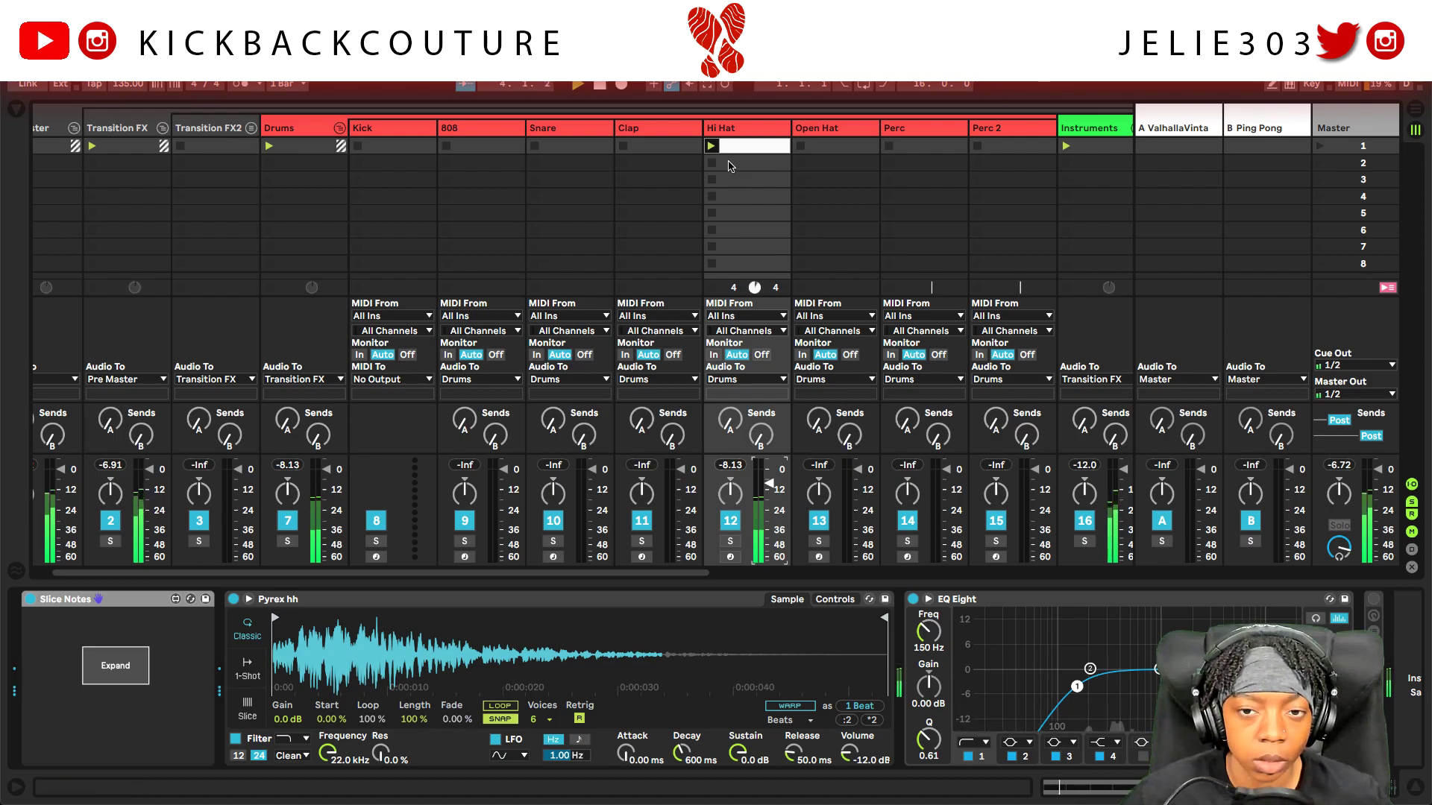
- In the hi-hat clip, delete the second C3 note and extend the first one to beat 1.2
double_click(747, 148)
scroll(623, 556, "down", 4)
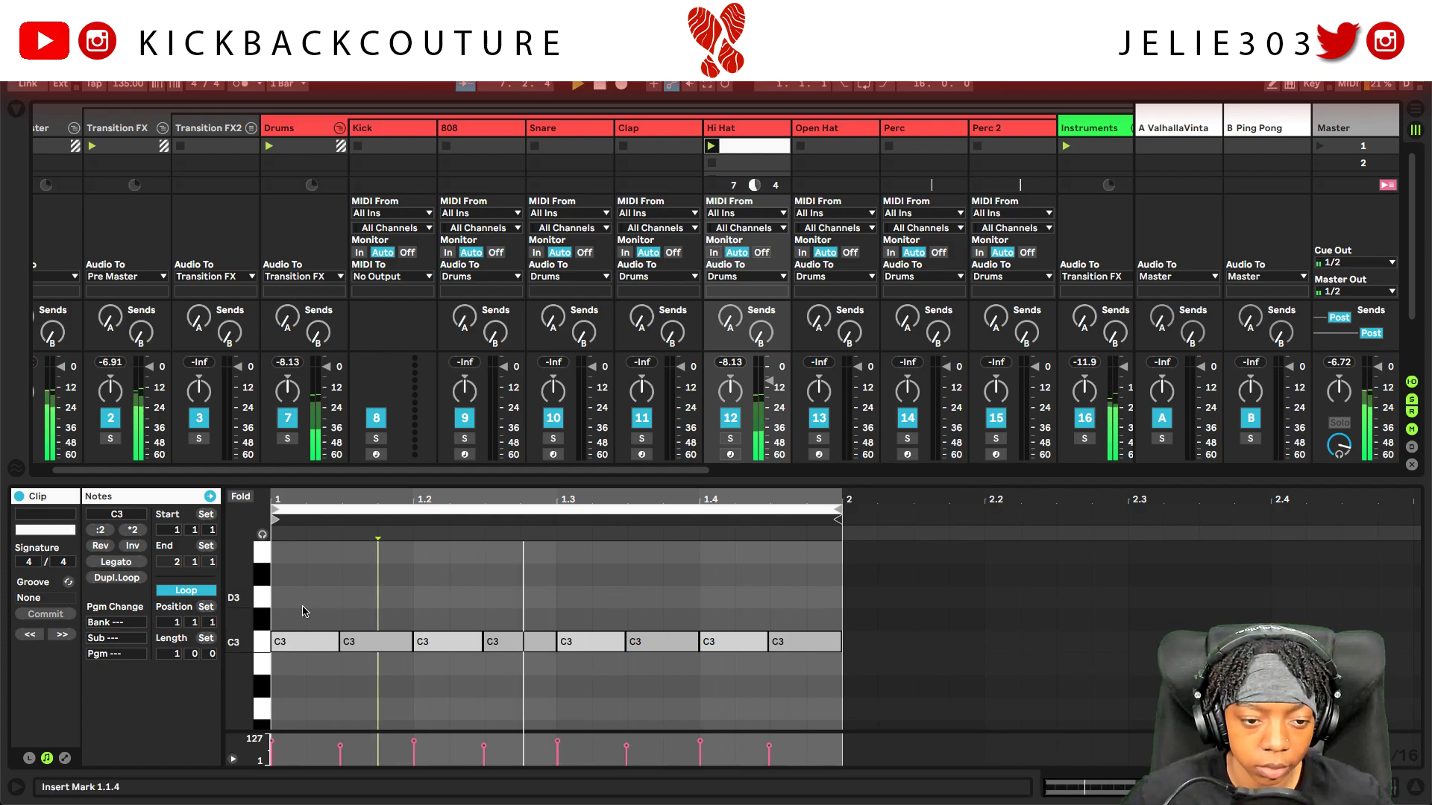
left_click(373, 643)
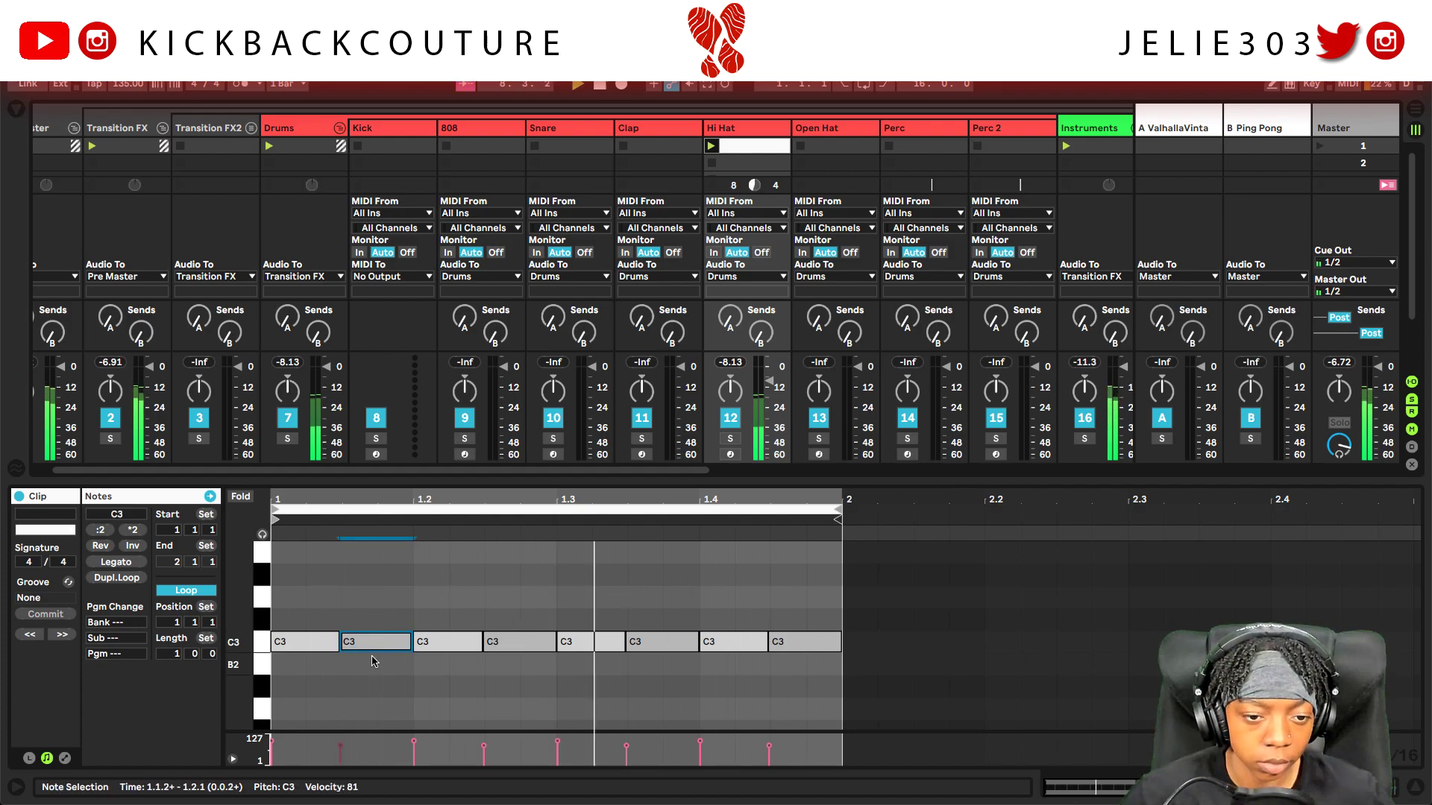
key("Delete")
left_click(336, 642)
left_click_drag(337, 643, 410, 643)
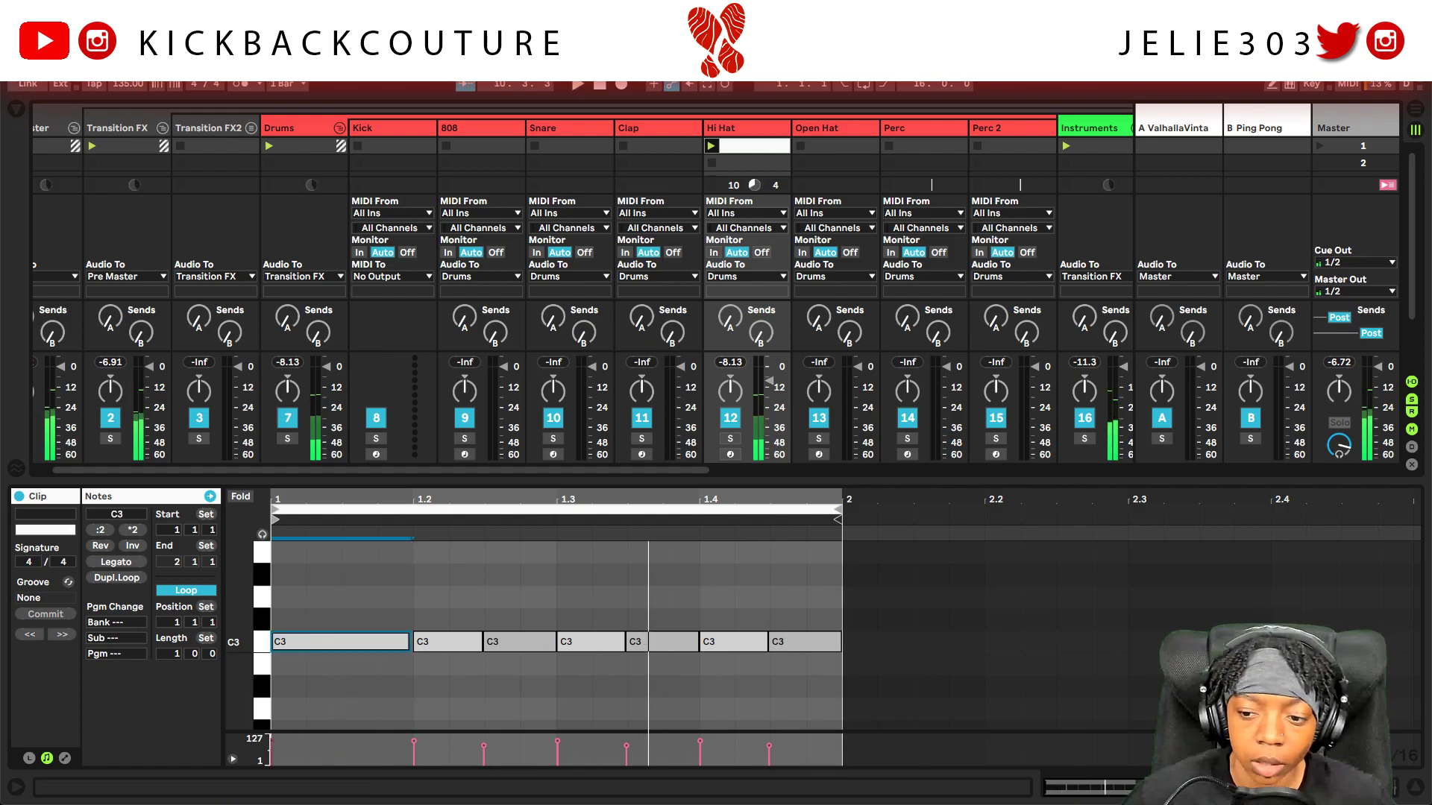
- Slice the extended first hi-hat note into 3 equal parts with Slice Notes and play the result
key("shift+Tab")
left_click(116, 665)
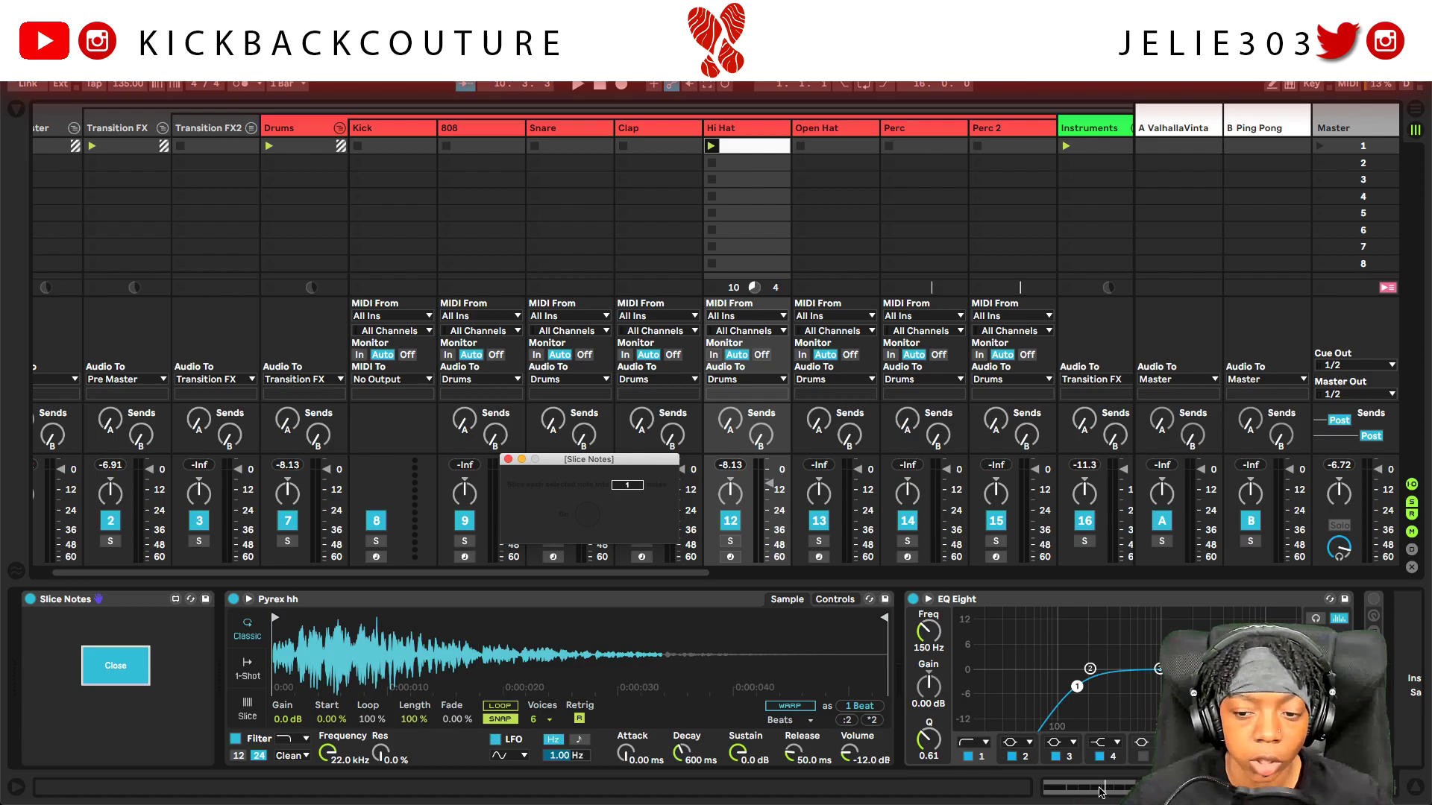
key("shift+Tab")
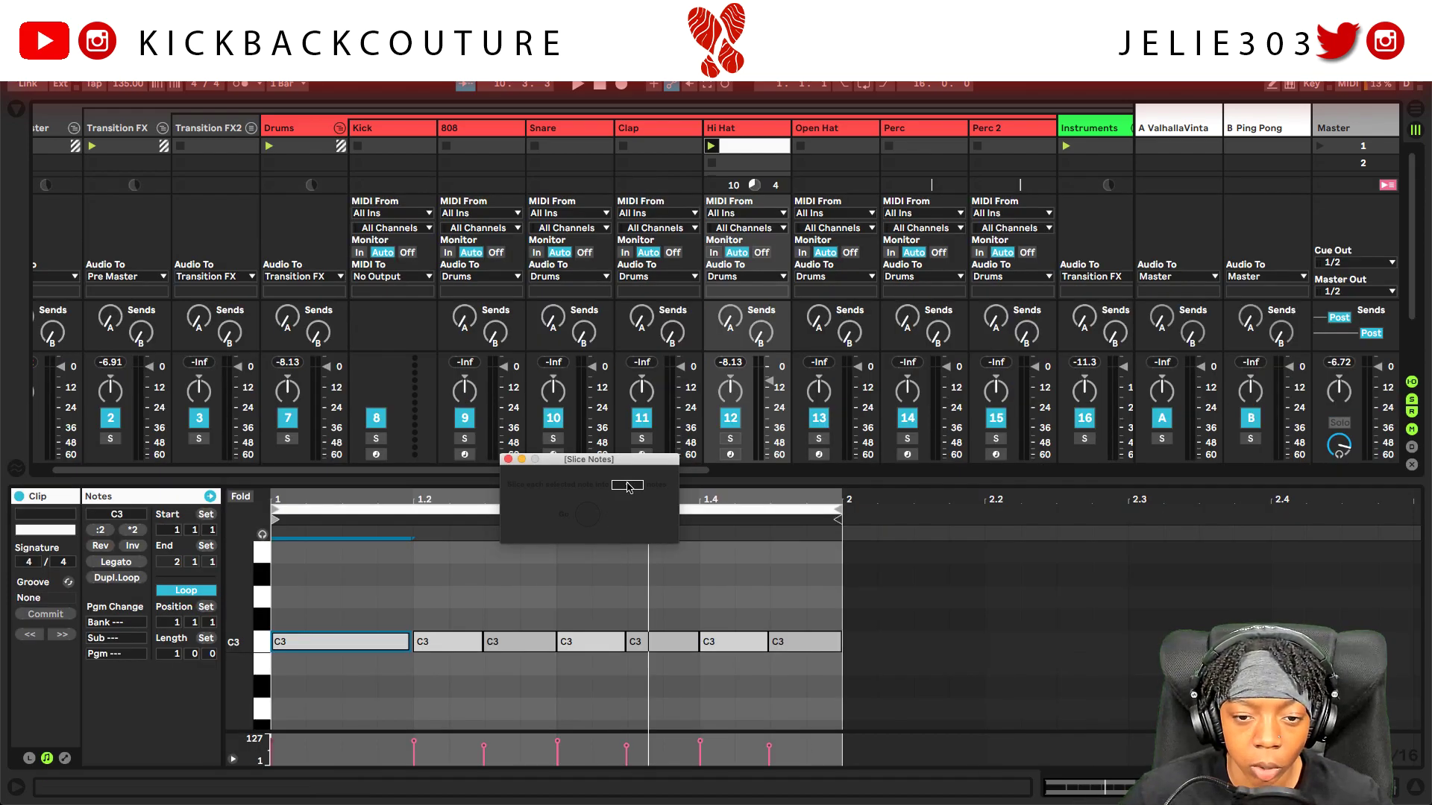
left_click(577, 516)
key("space")
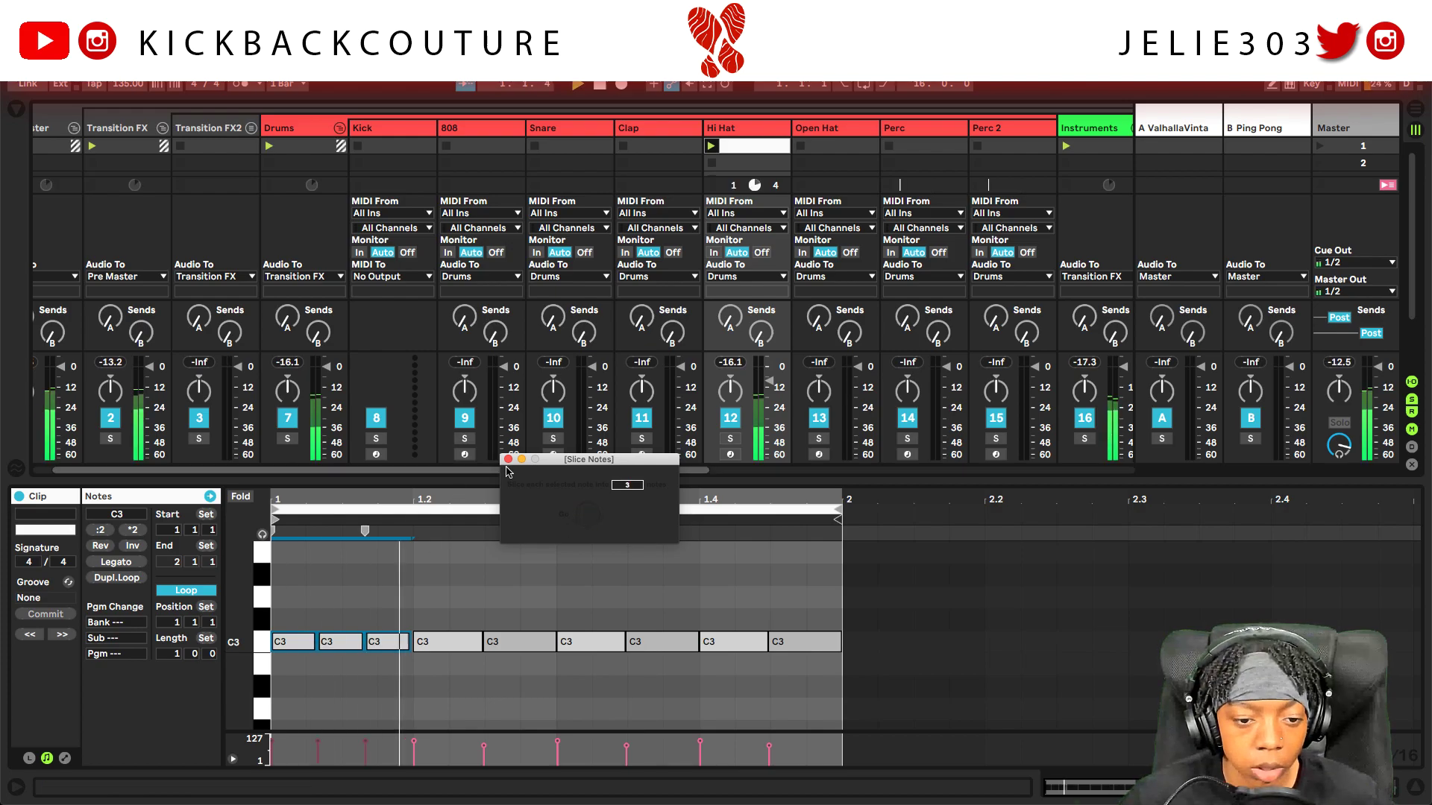
left_click(508, 459)
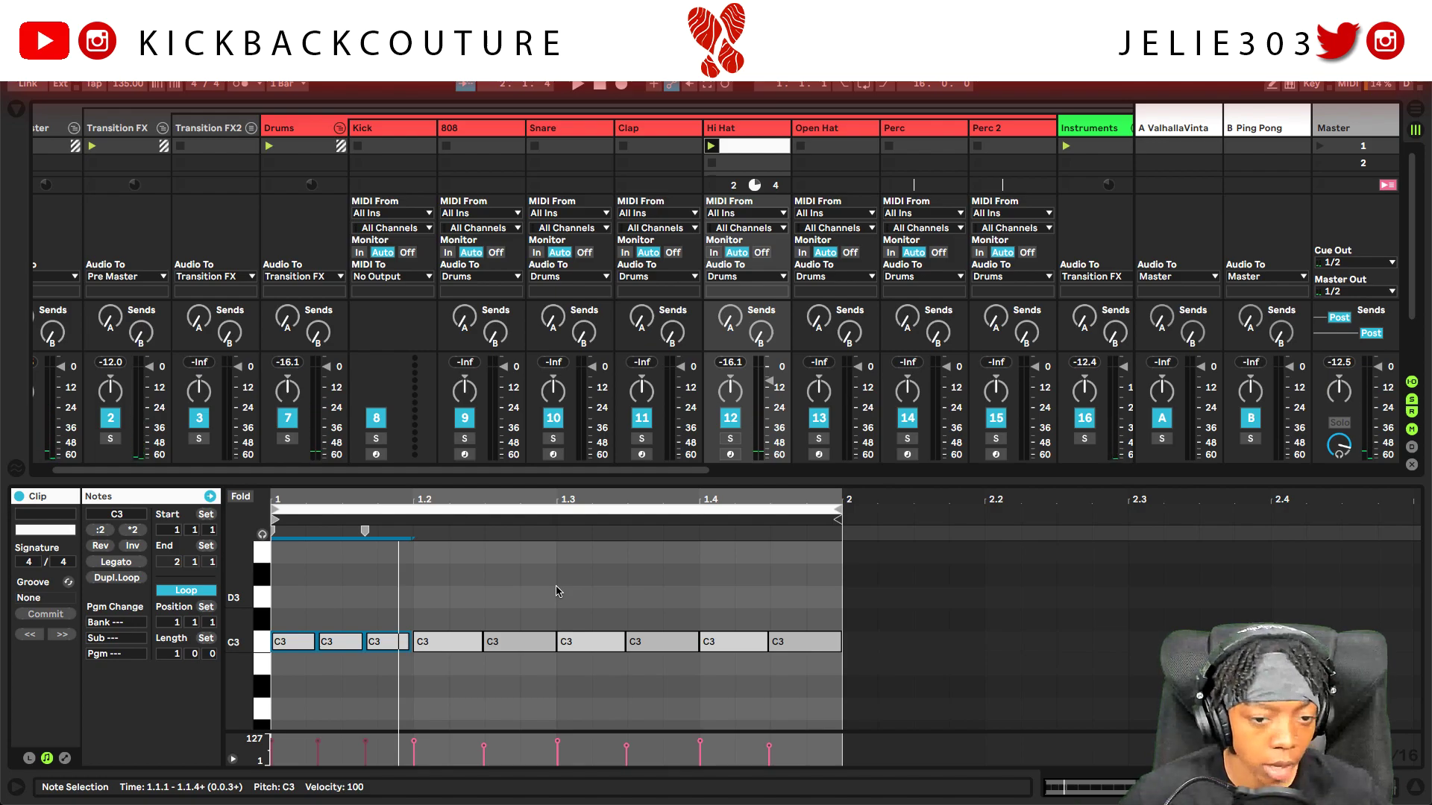
- Reopen Slice Notes and set it to 1, turning the three first-beat notes back into a single note
key("ctrl+shift+s")
type("1")
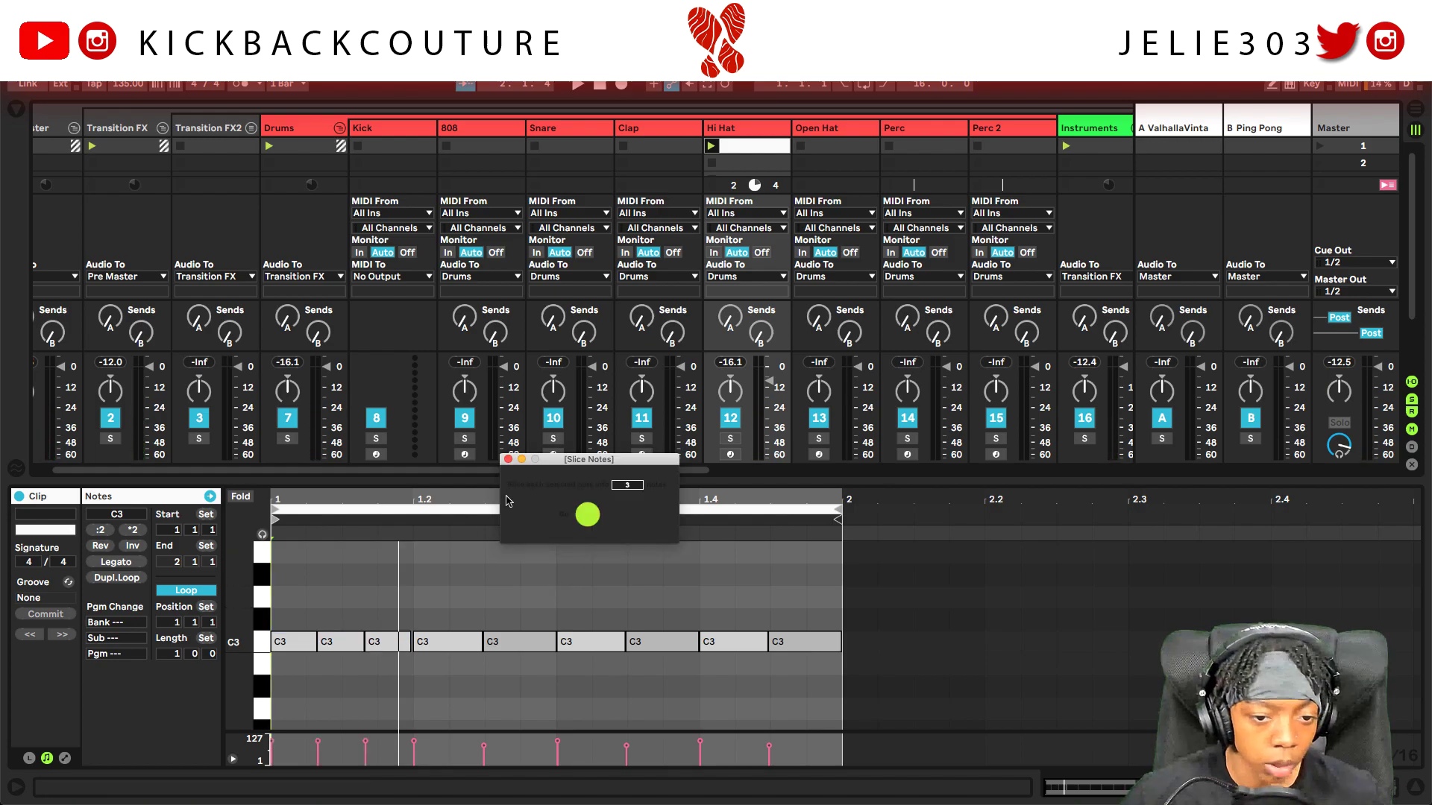
left_click_drag(272, 613, 405, 640)
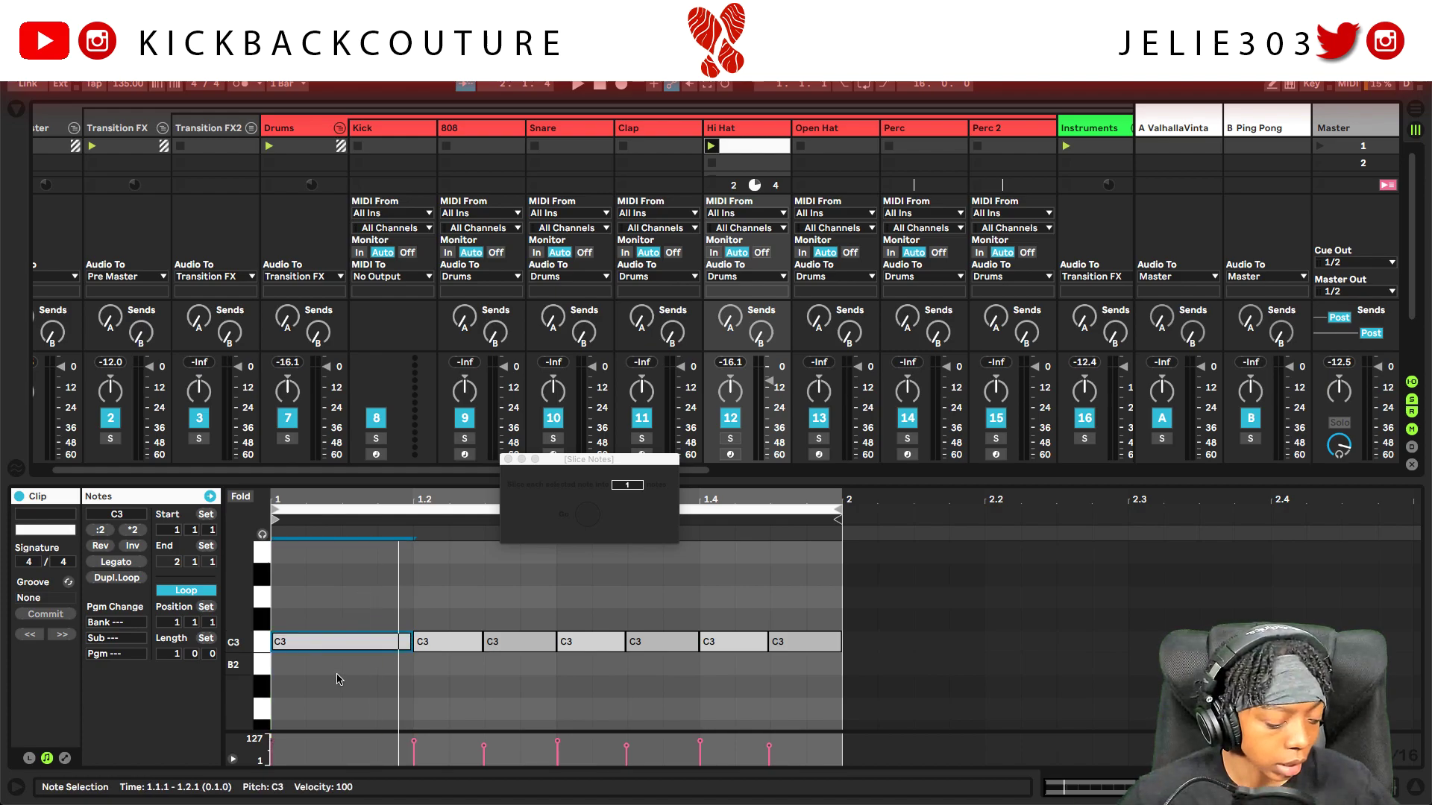
- Shorten the first hi-hat note to an eighth-note triplet, duplicate it twice to fill the beat, and play it
left_click(374, 619)
left_click(392, 642)
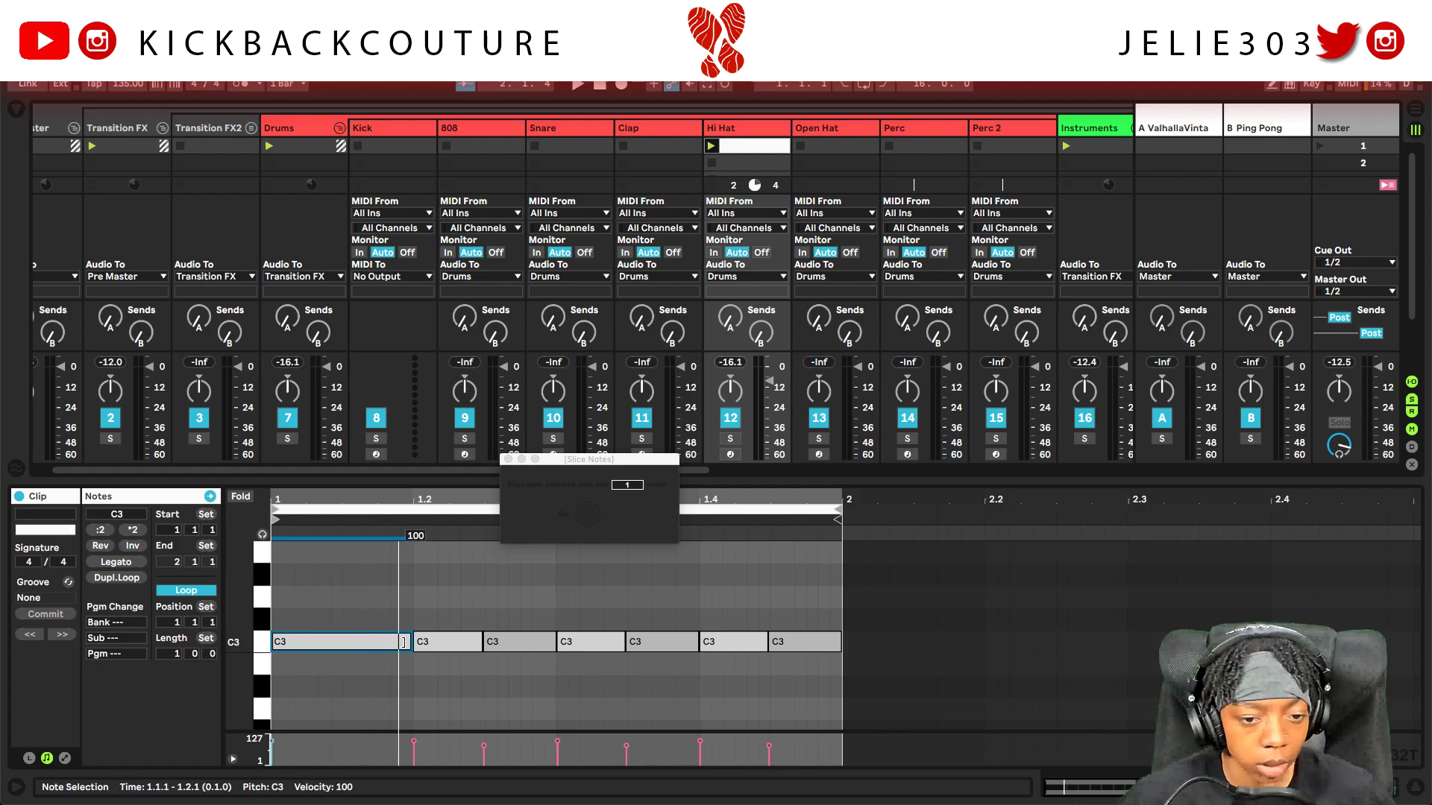
left_click_drag(406, 641, 303, 645)
key("ctrl+d")
key("ctrl+d")
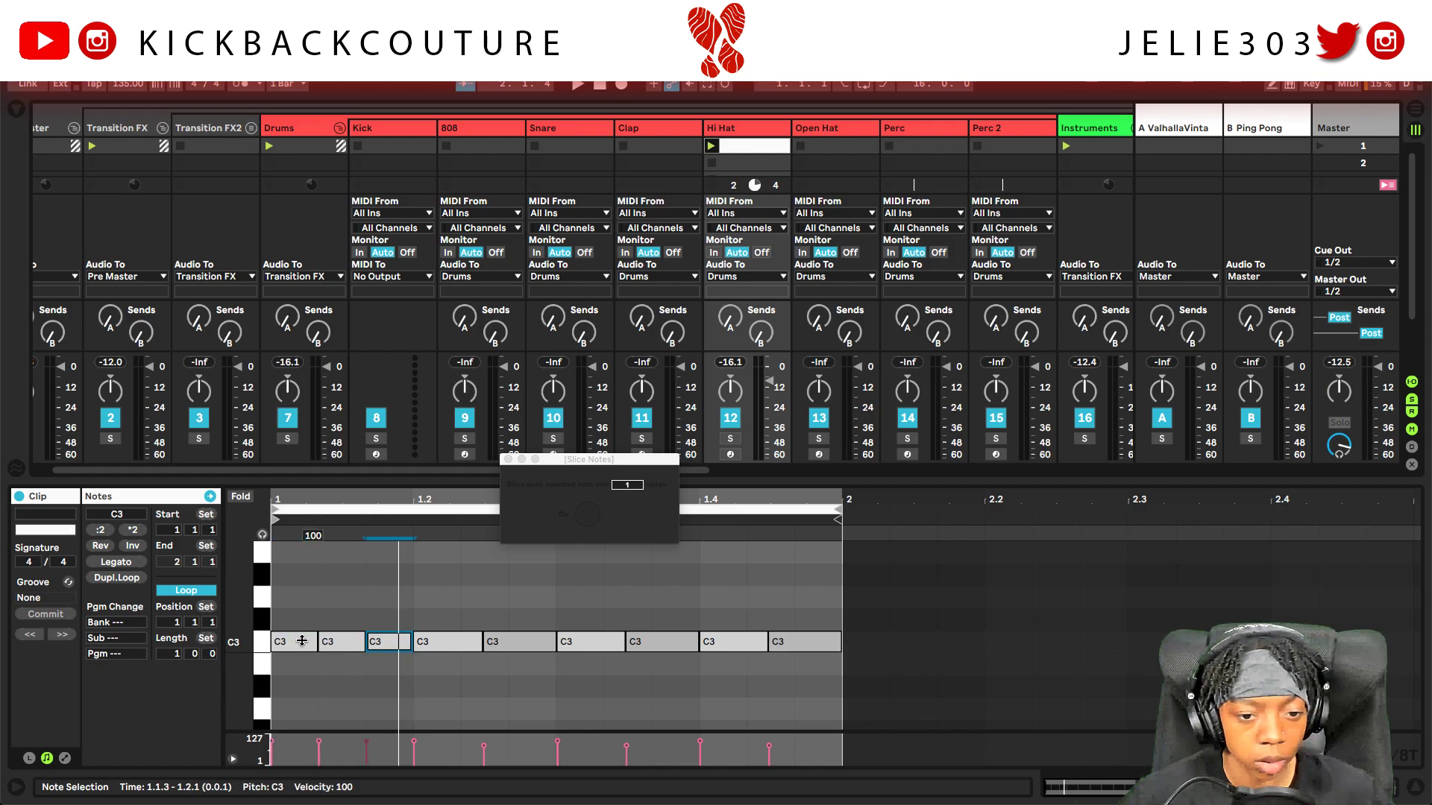
key("space")
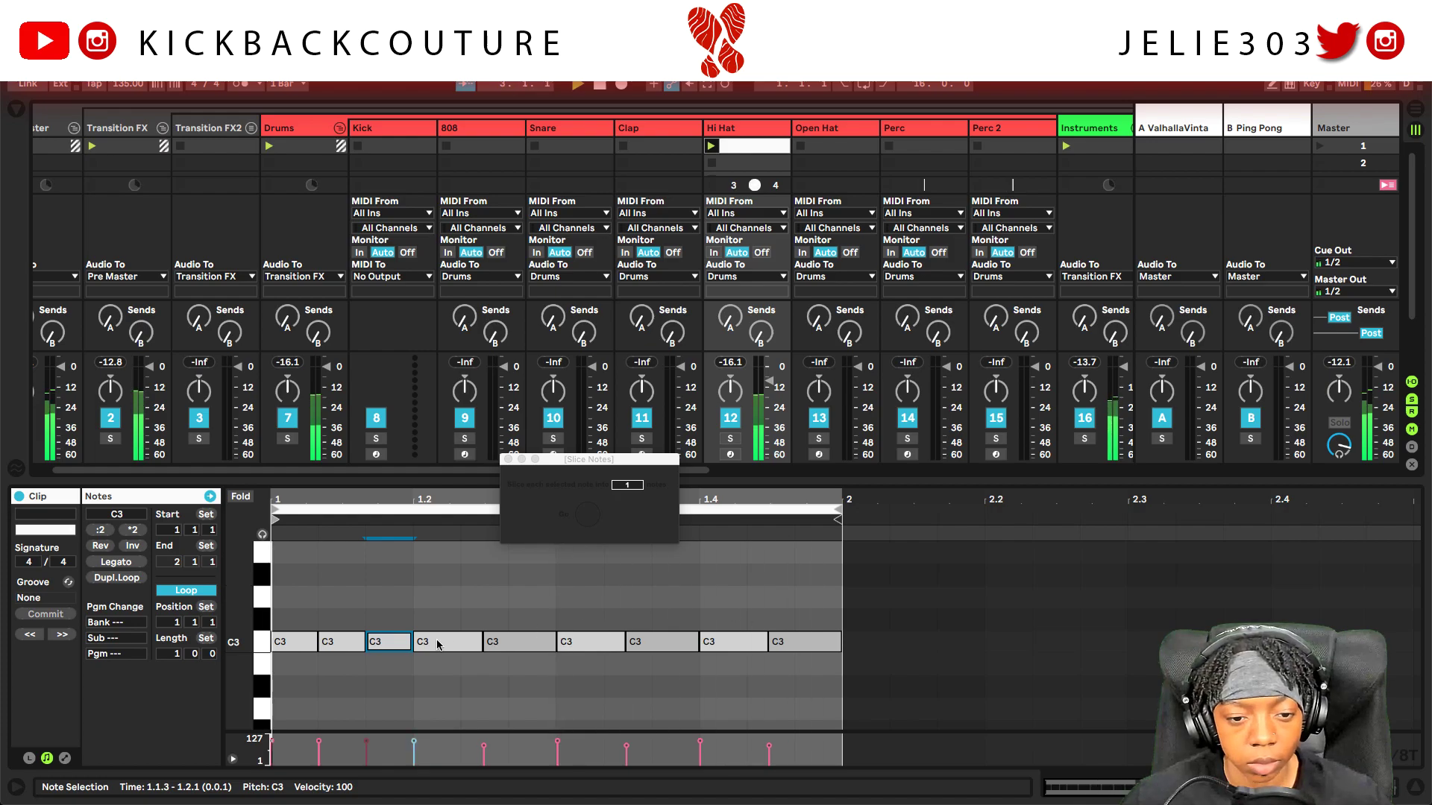
- Delete the three first-beat hi-hat notes and draw new C3 notes in the first two triplet positions
left_click_drag(389, 607, 275, 656)
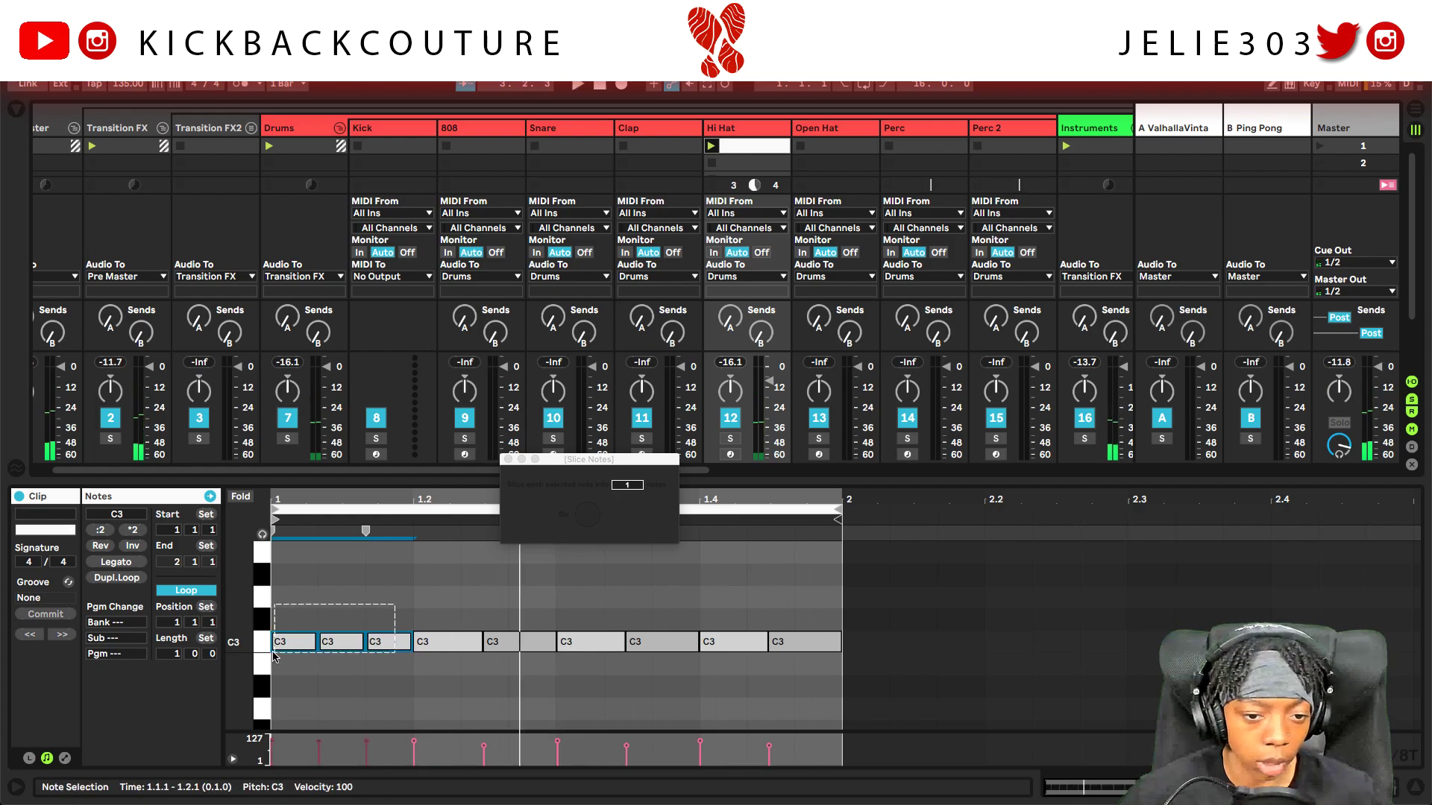
key("Delete")
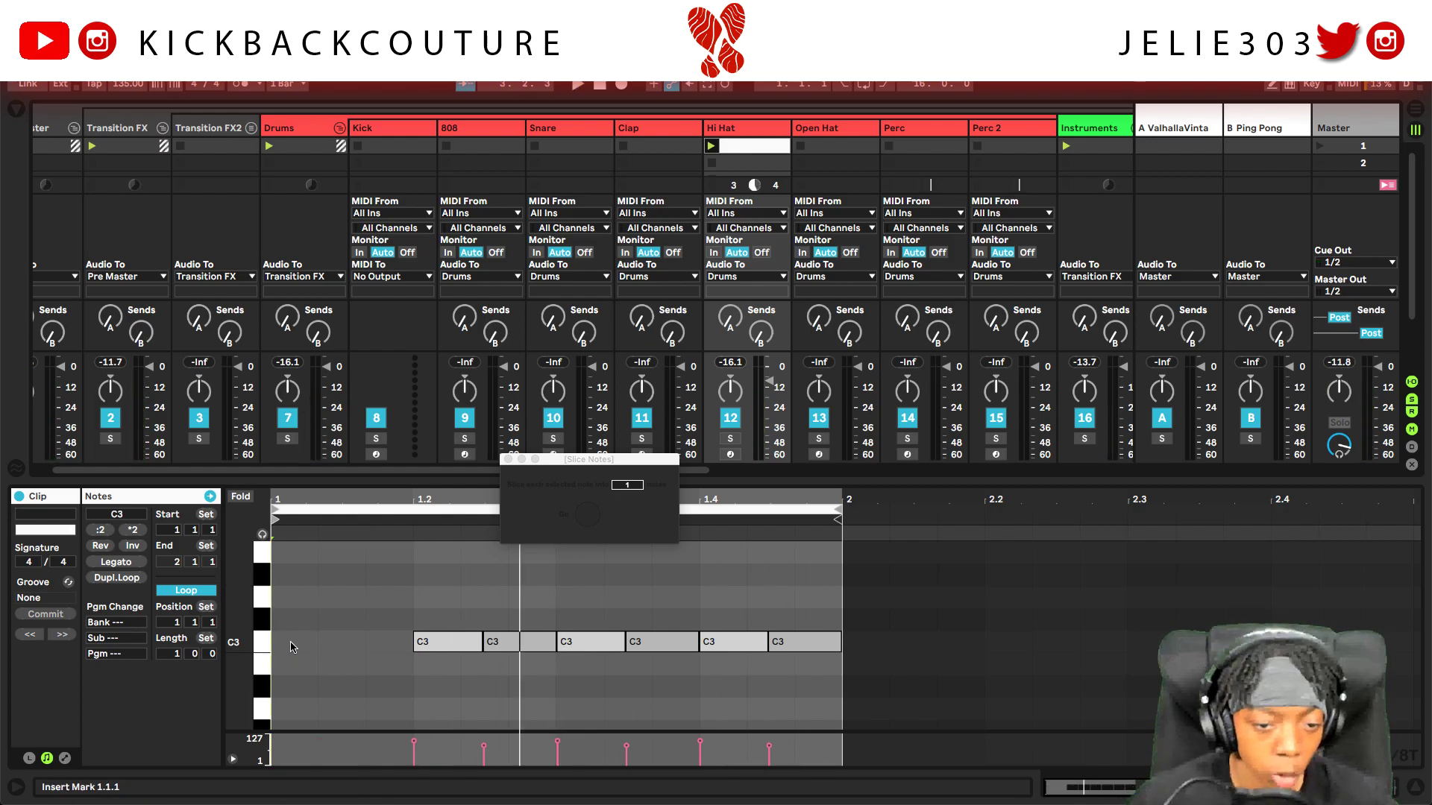
double_click(291, 643)
double_click(336, 642)
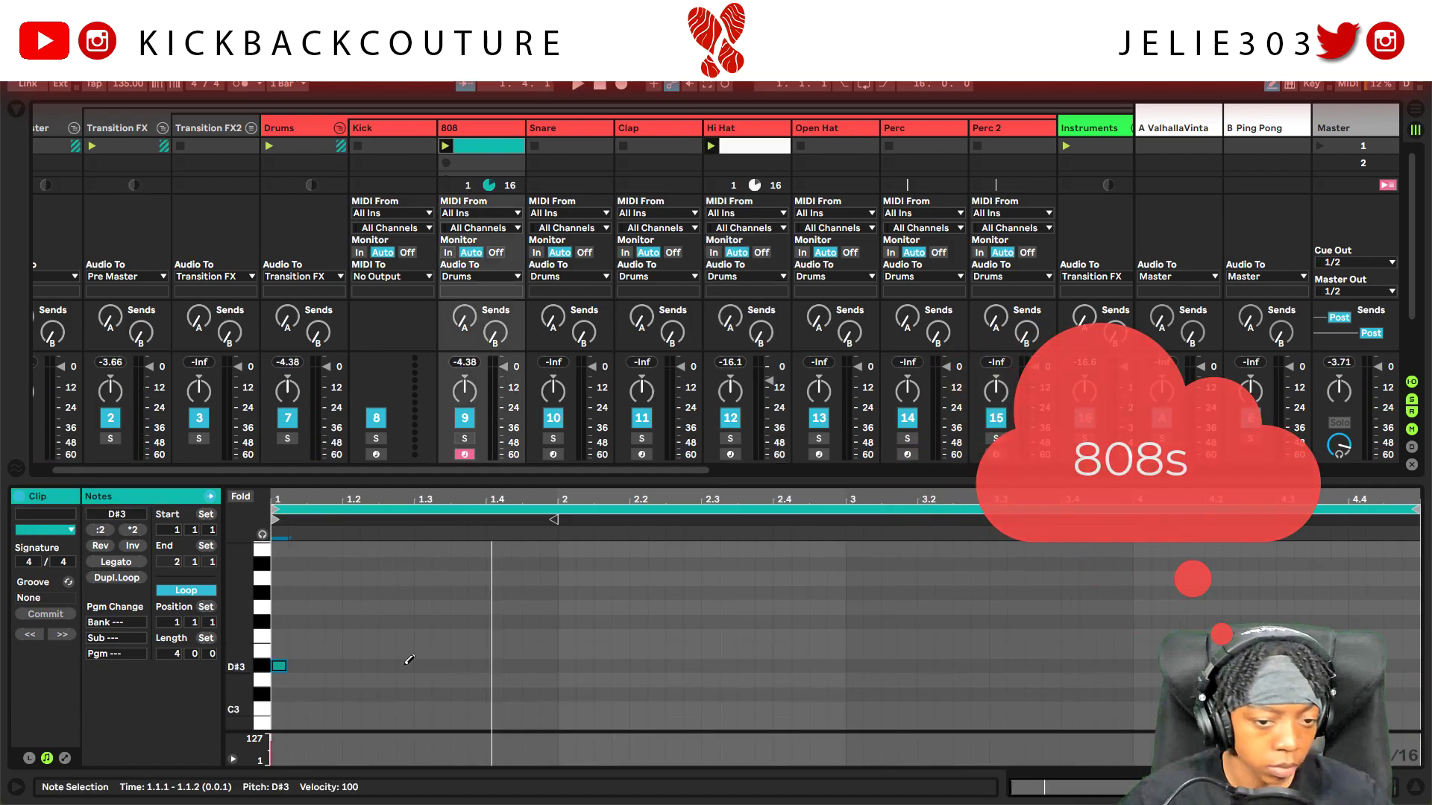
- Add D#3 notes to the 808 clip at 1.4, 2.2, 3, 3.4 and 4.2 while the beat plays
key("space")
left_click(473, 664)
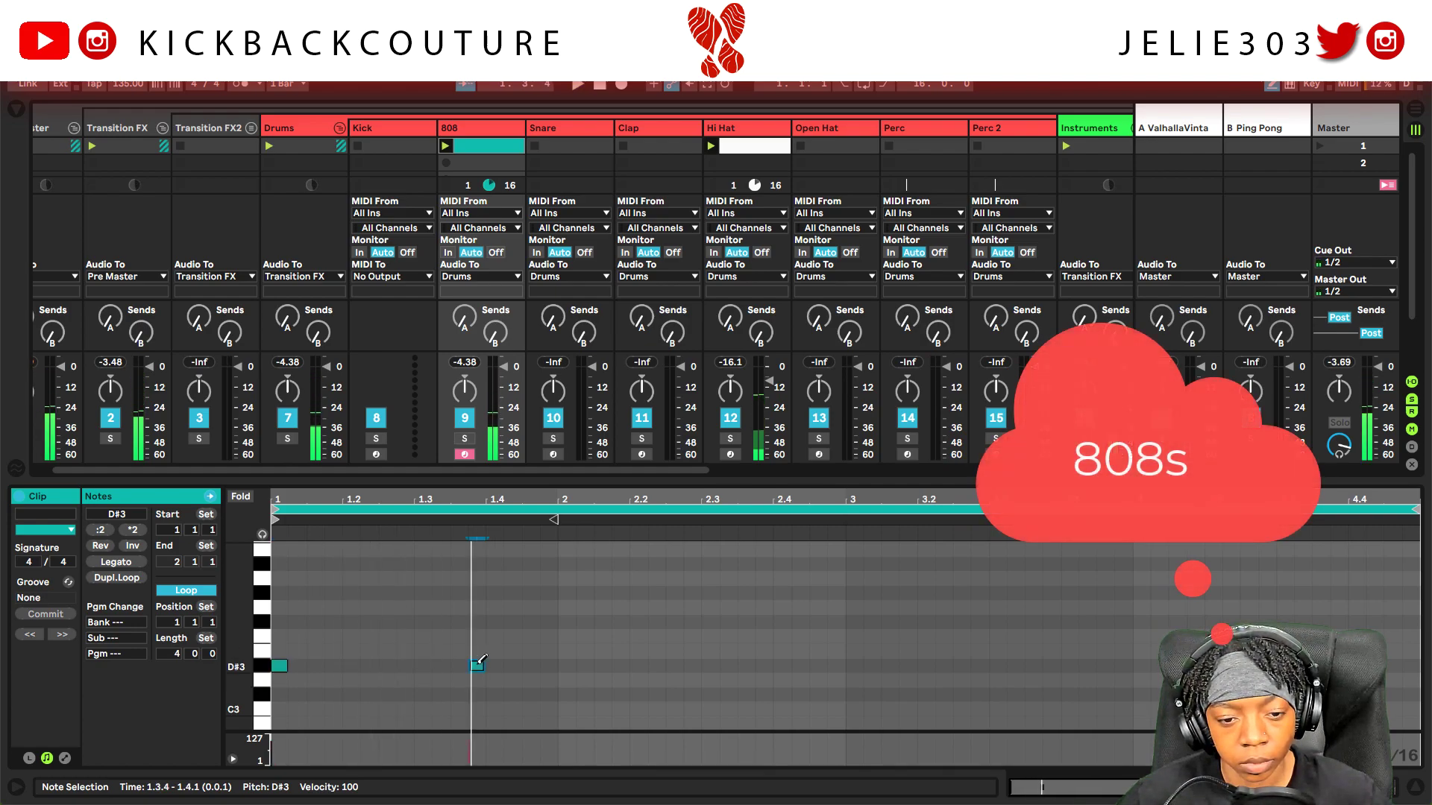
left_click(501, 665)
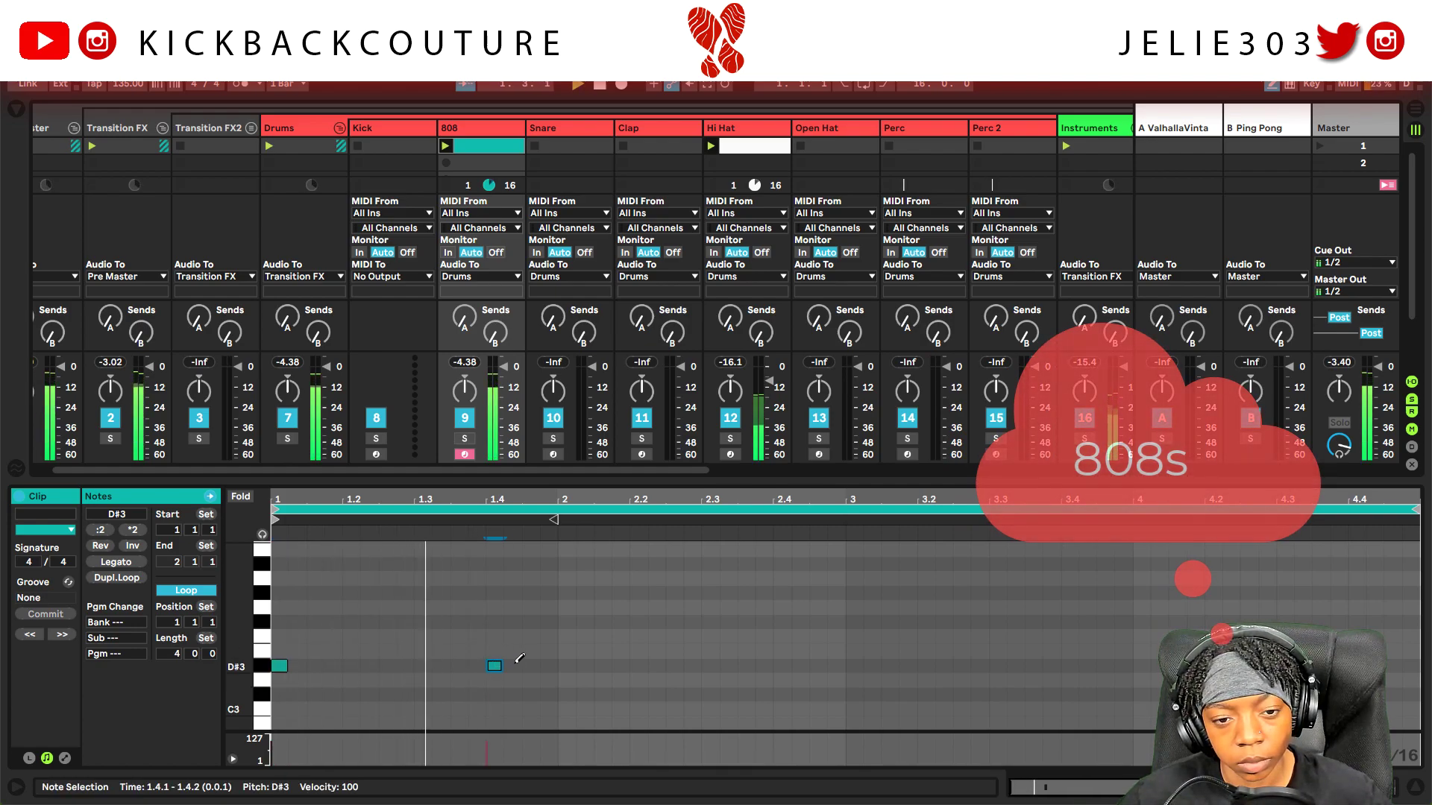
left_click(638, 665)
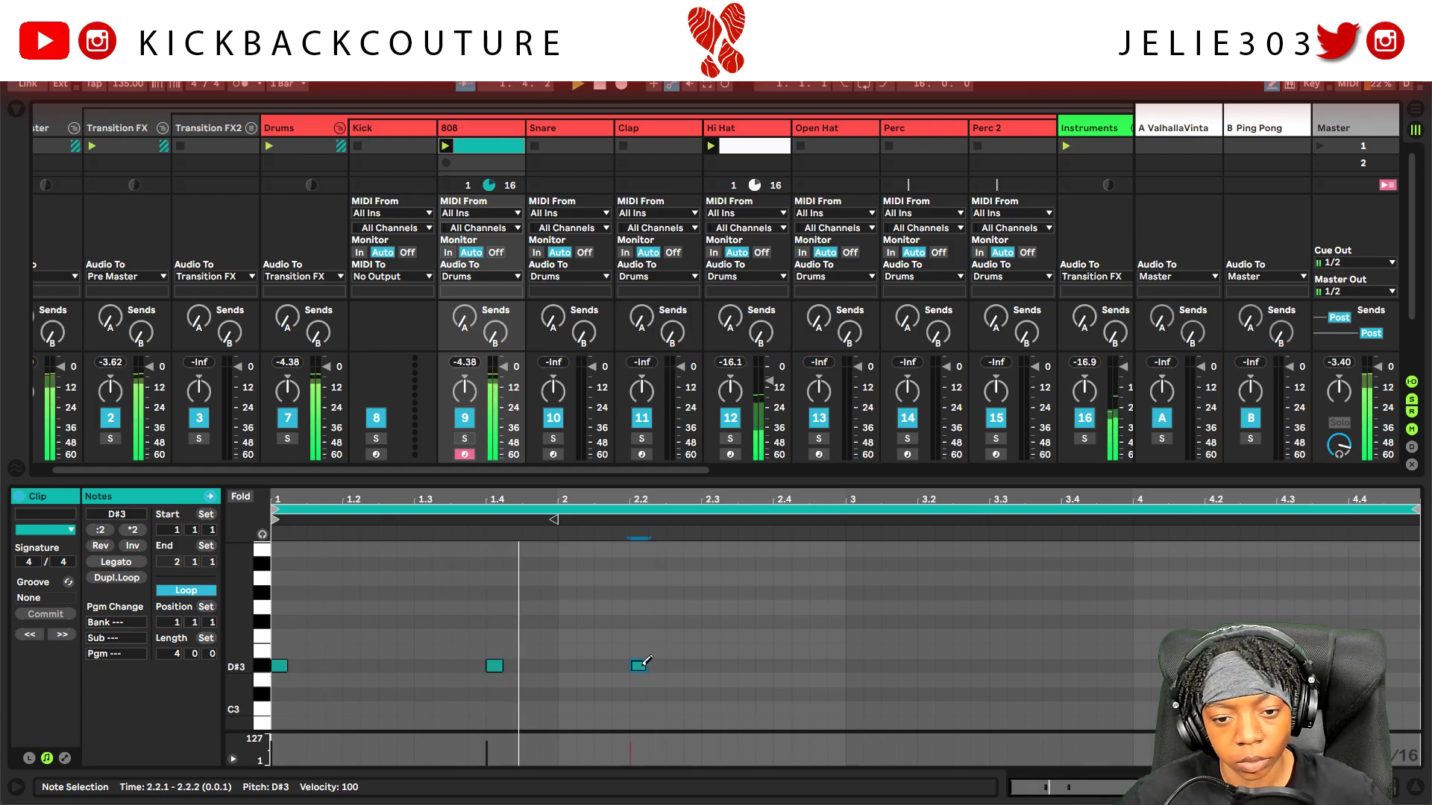
left_click(854, 665)
left_click(1069, 665)
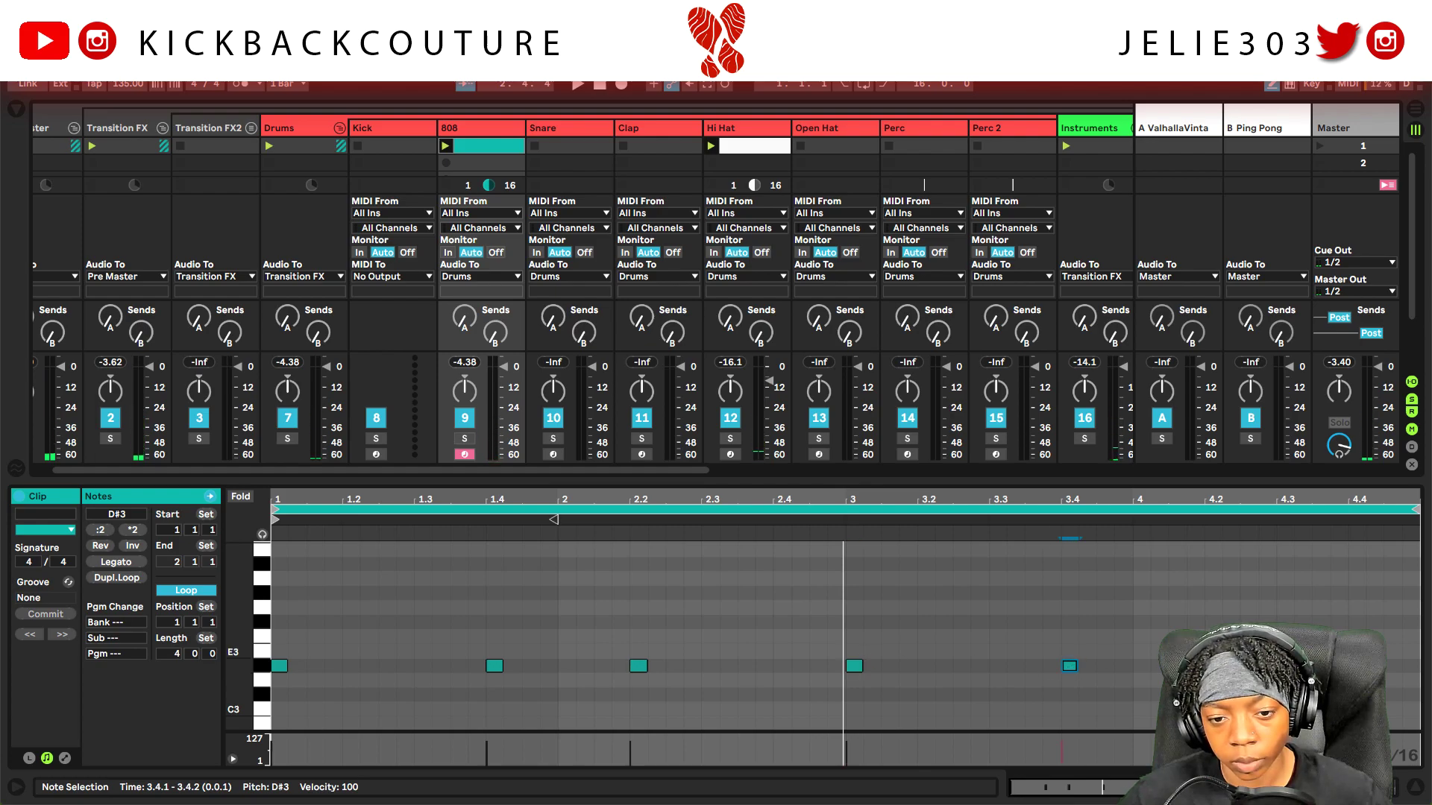
scroll(842, 633, "up", 1)
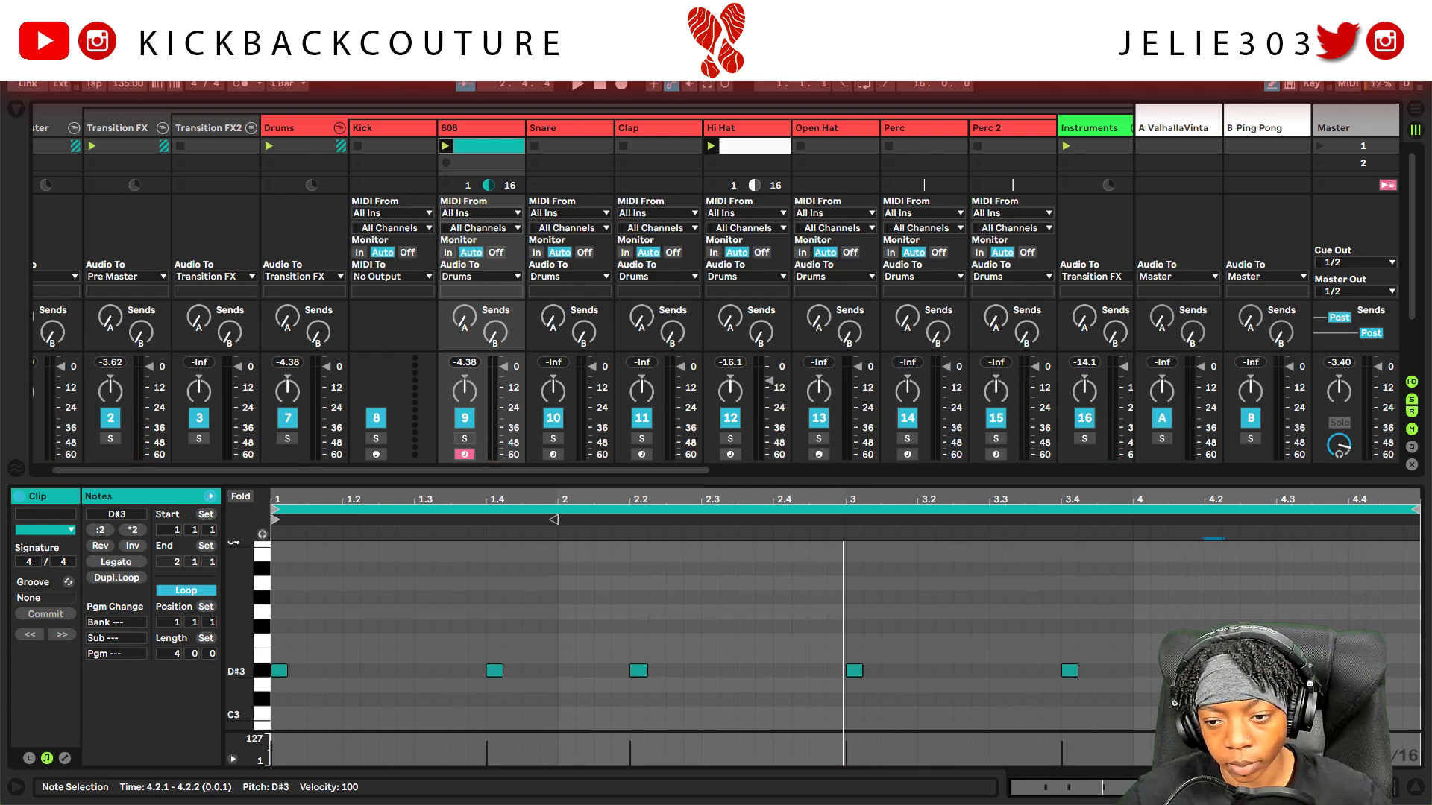
- Add an A#3 note at 4.3.3 to the 808 clip, turn on note preview and audition A#3
scroll(843, 634, "up", 2)
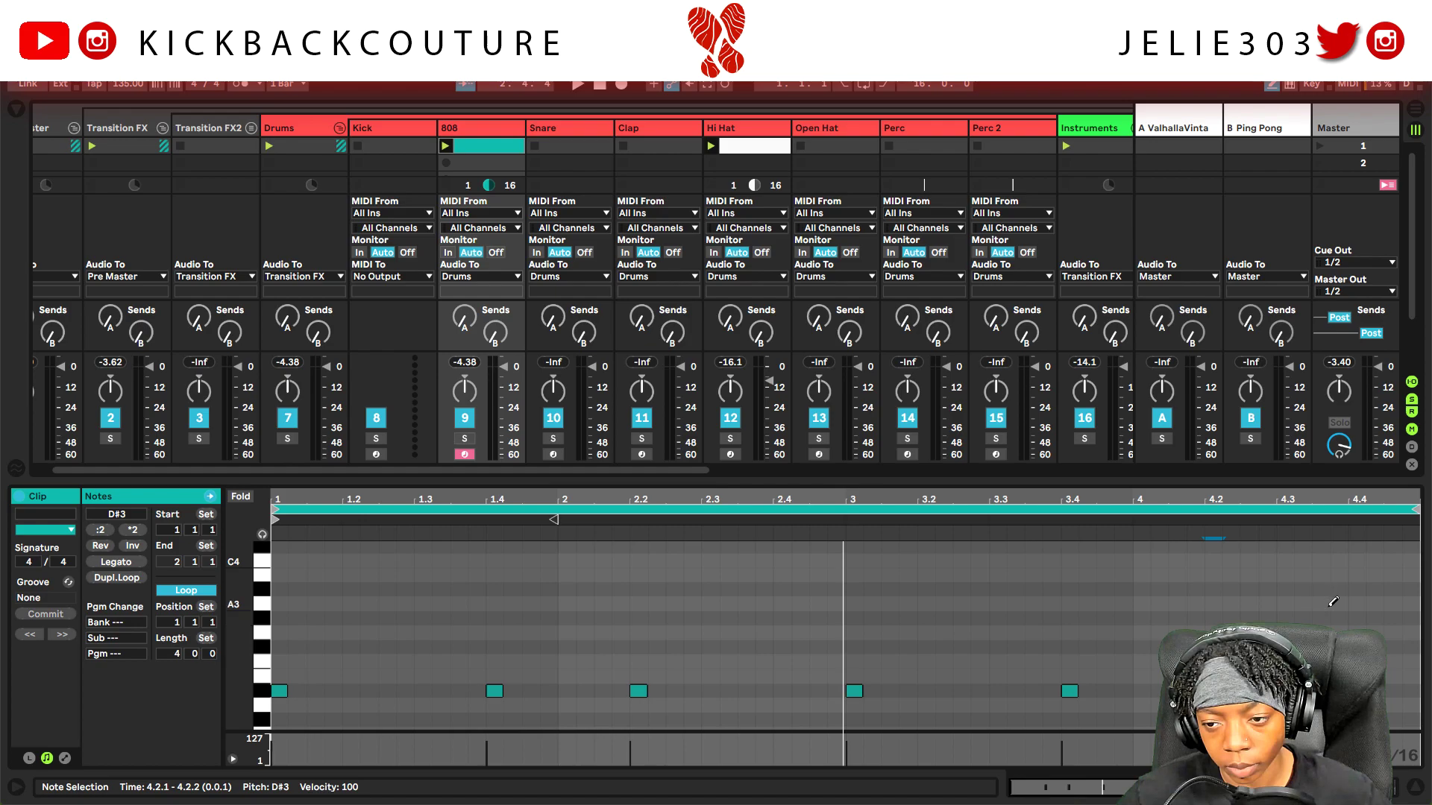
left_click(1321, 589)
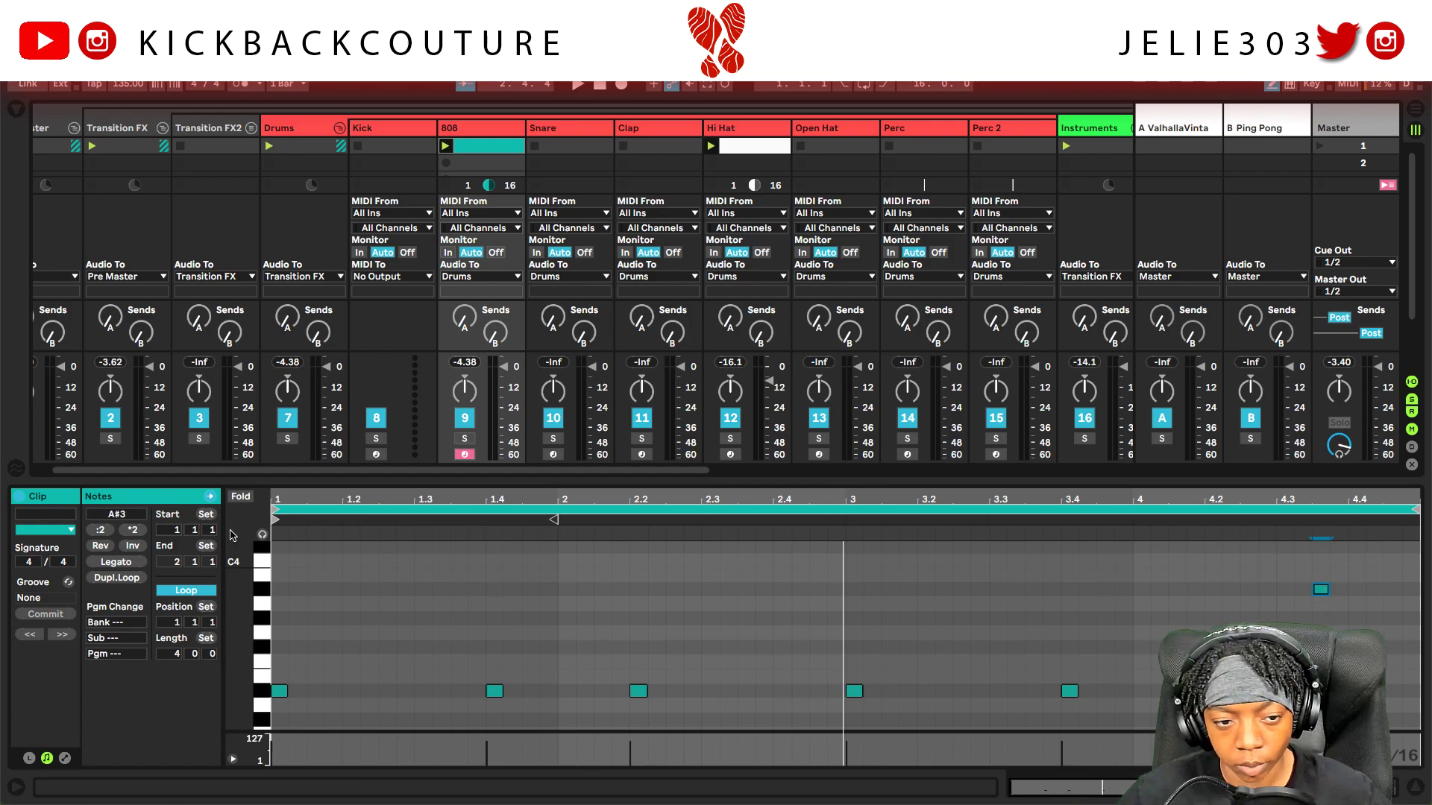
left_click(262, 534)
left_click(265, 591)
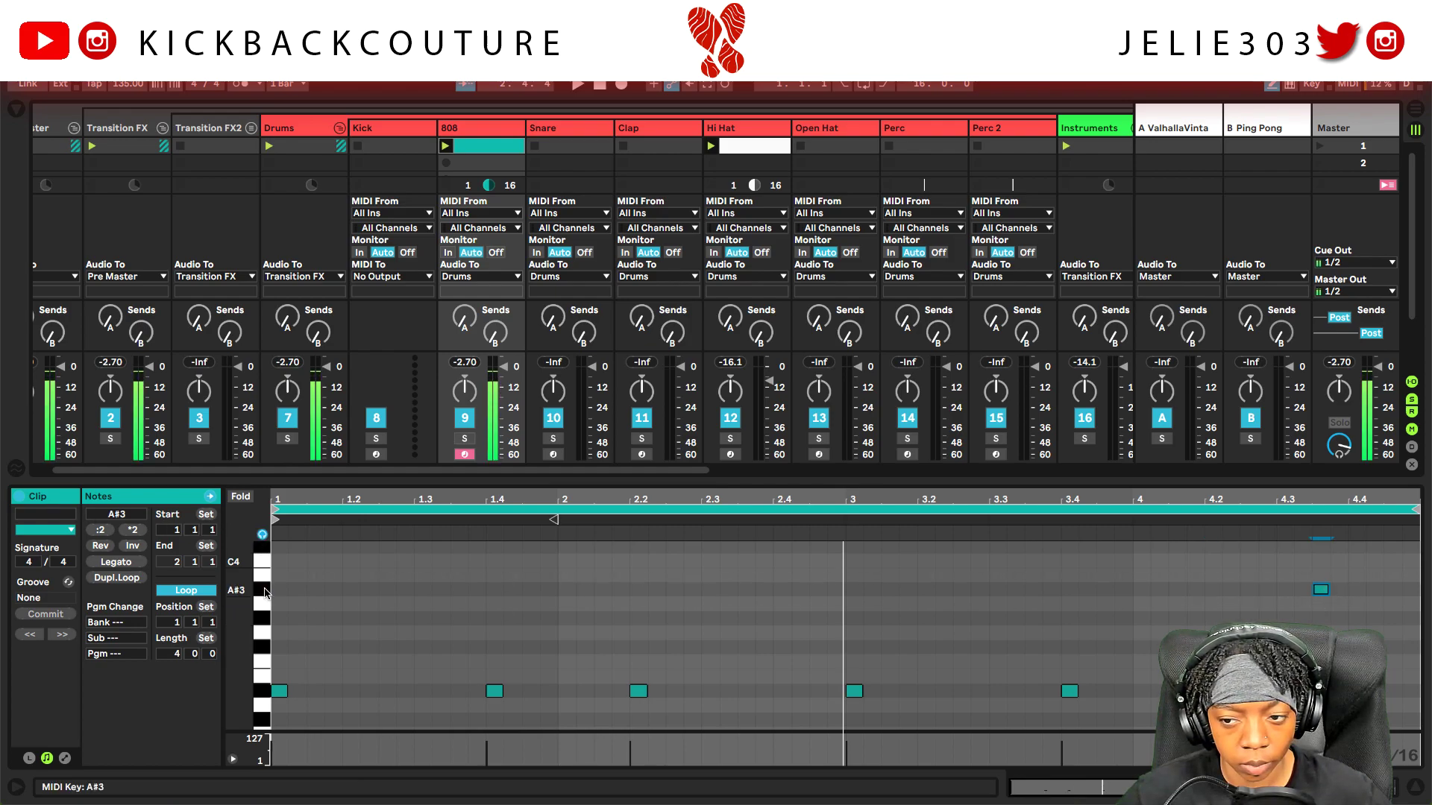
- Audition A#2 and replace the 808 clip's A#3 note at 4.3.3 with an A#2 note
scroll(262, 612, "down", 6)
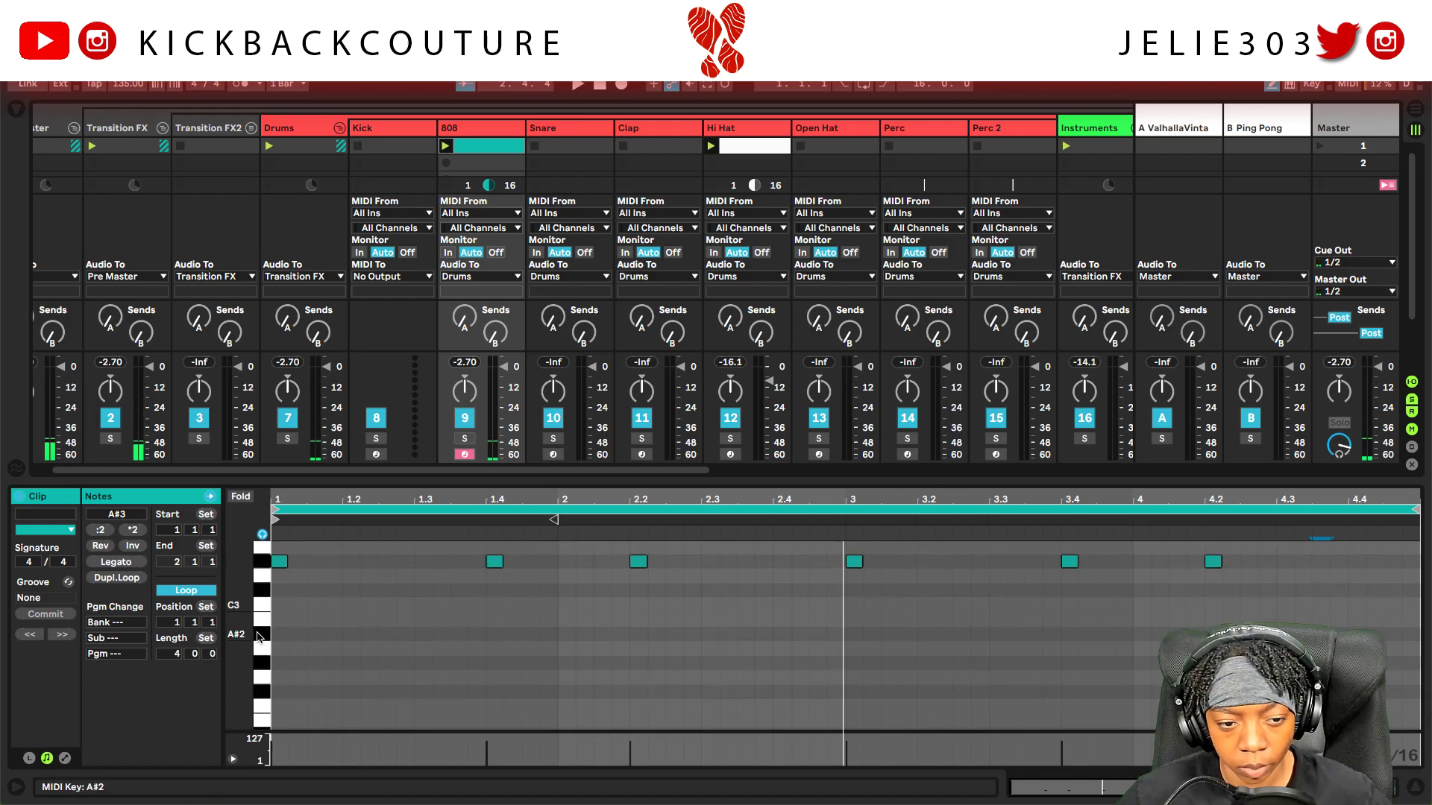
key("ctrl+a")
left_click(1323, 625)
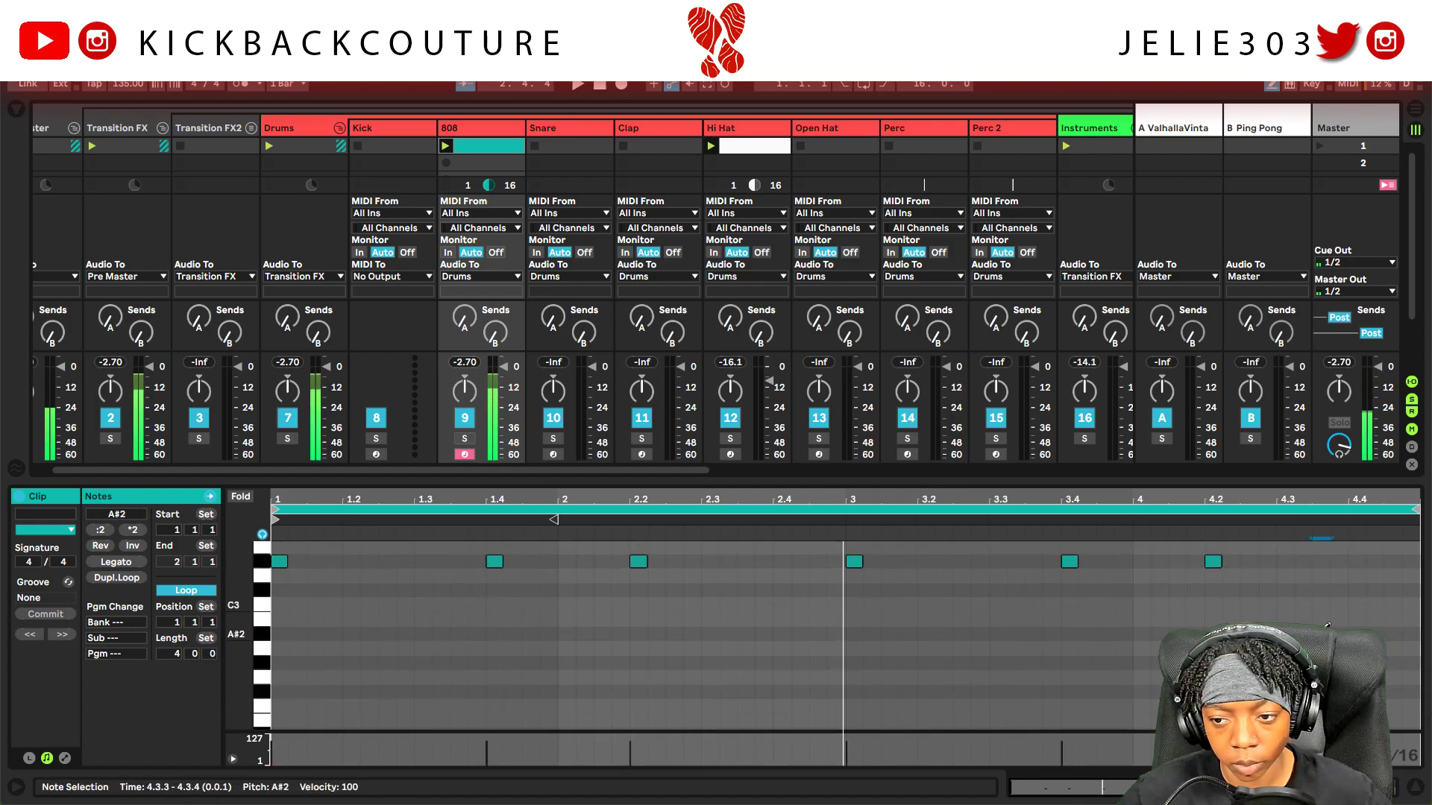
scroll(1334, 611, "up", 4)
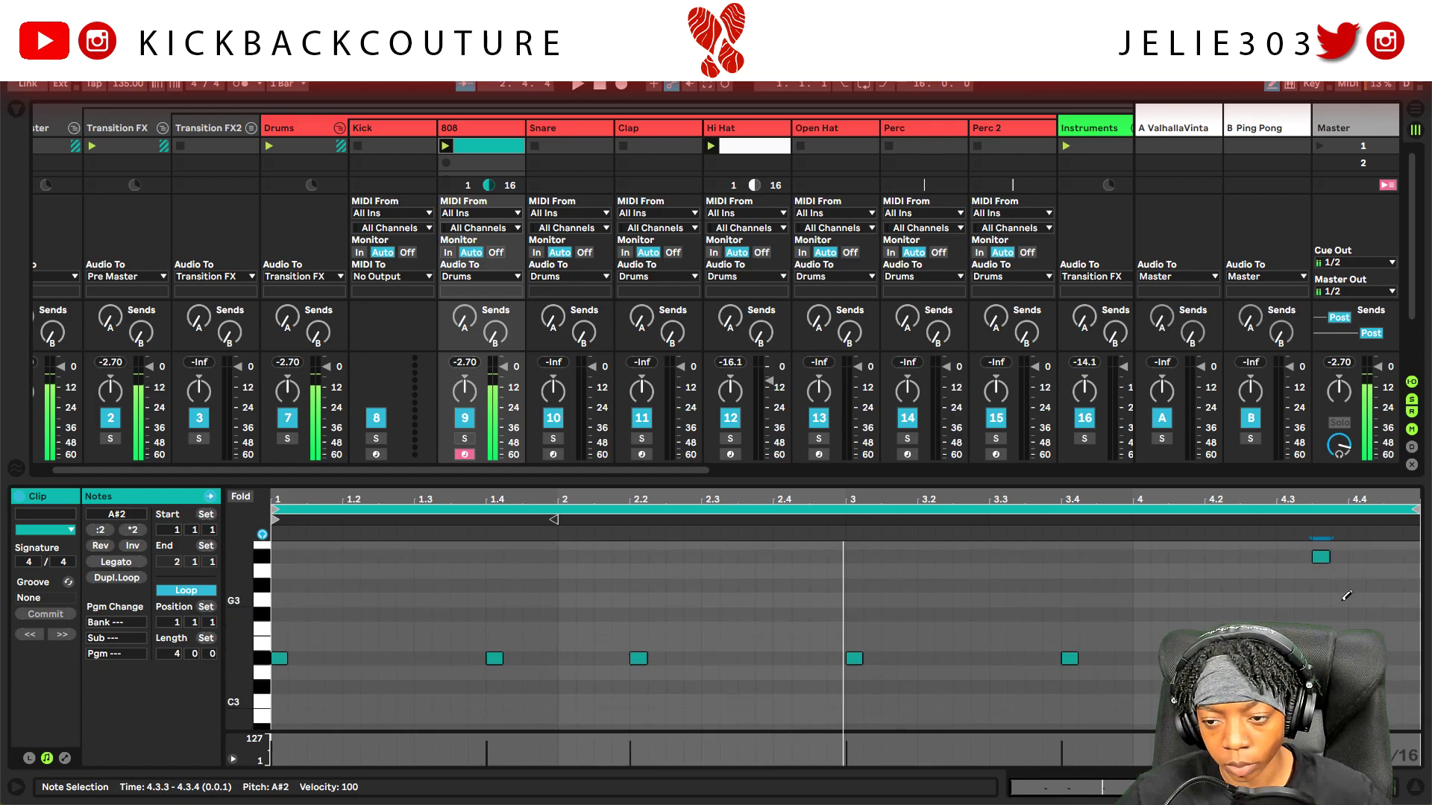
key("ctrl+a")
scroll(1320, 596, "down", 1)
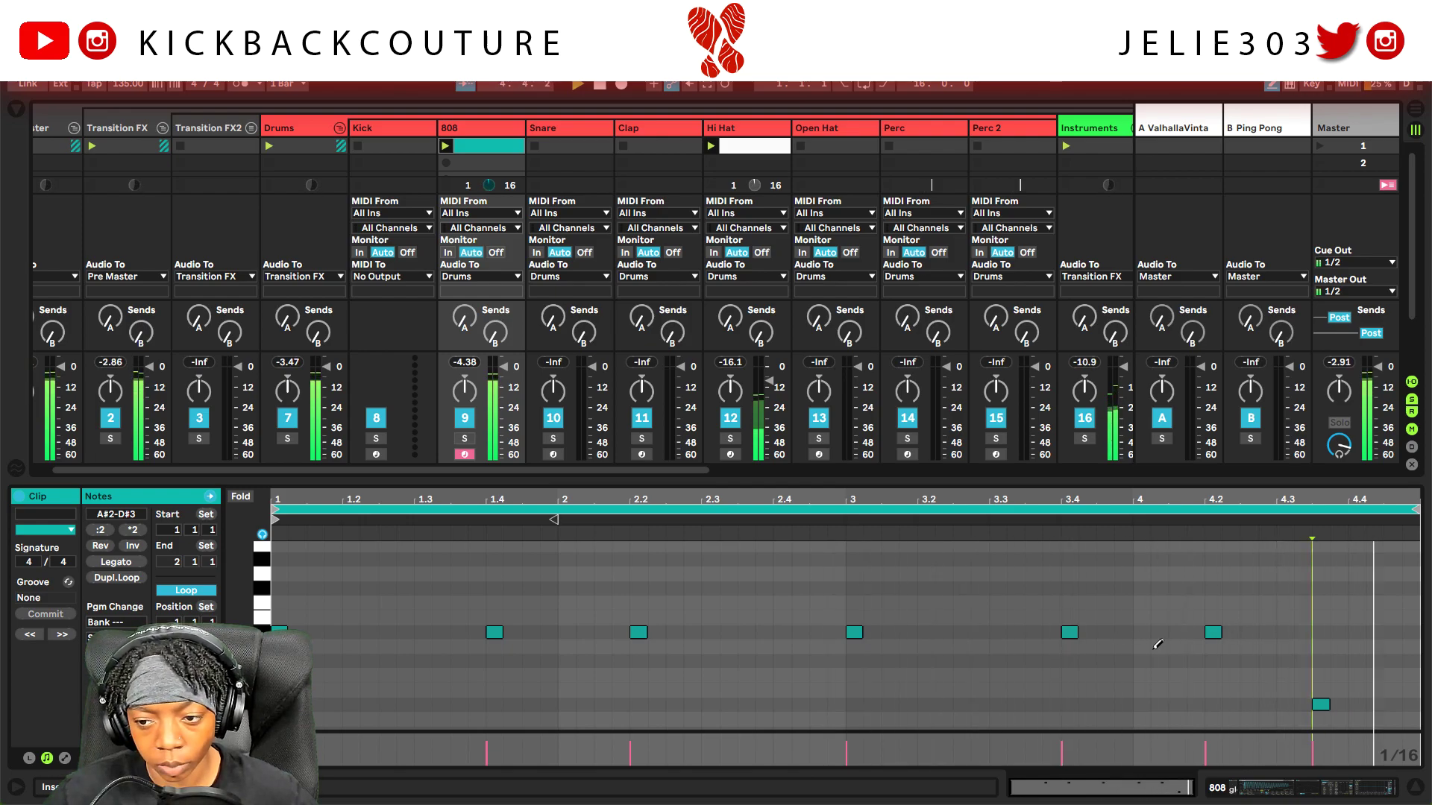
scroll(1244, 676, "down", 1)
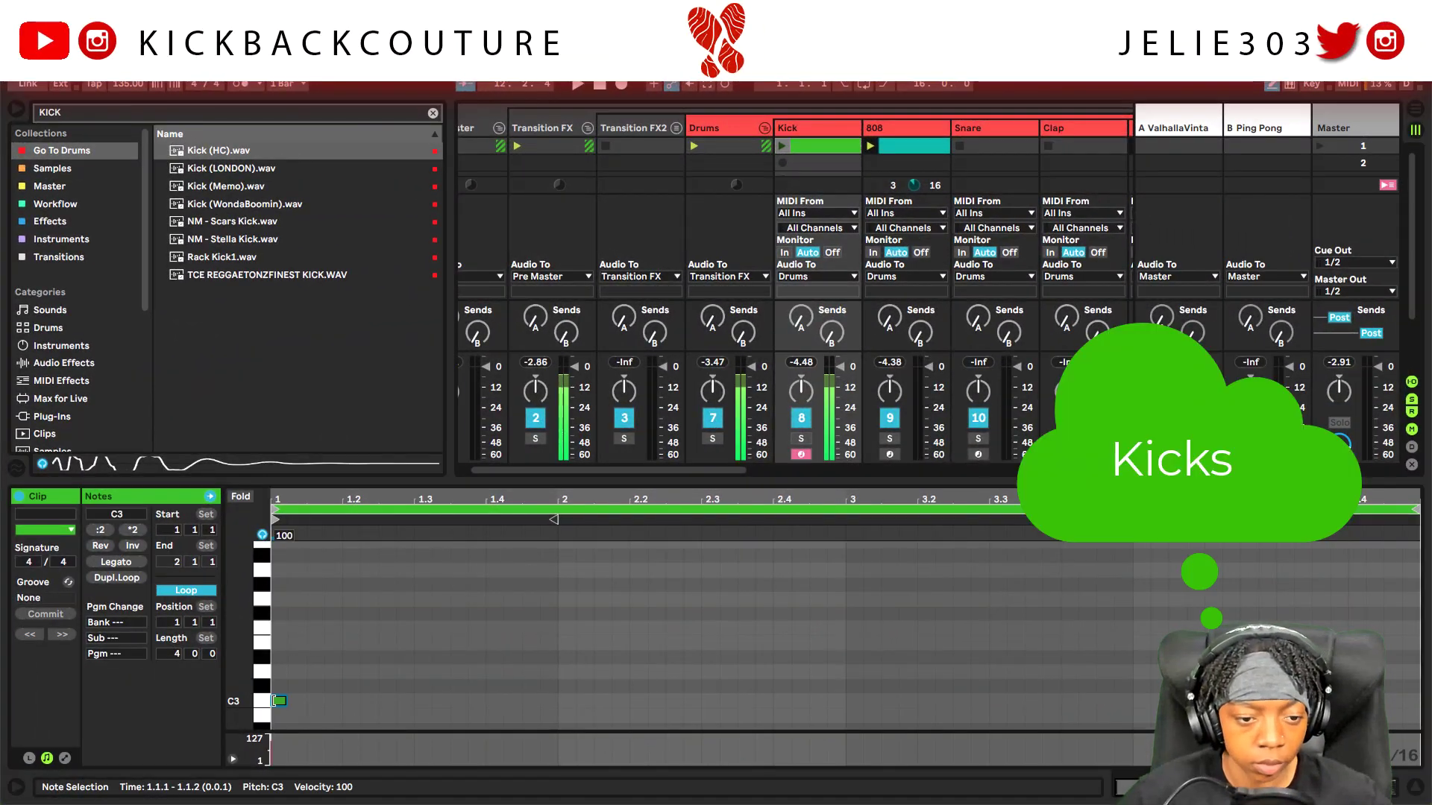
- Add a second C3 note to the kick clip and place it at 1.1.3 while the beat plays
scroll(365, 675, "down", 1)
left_click(389, 671)
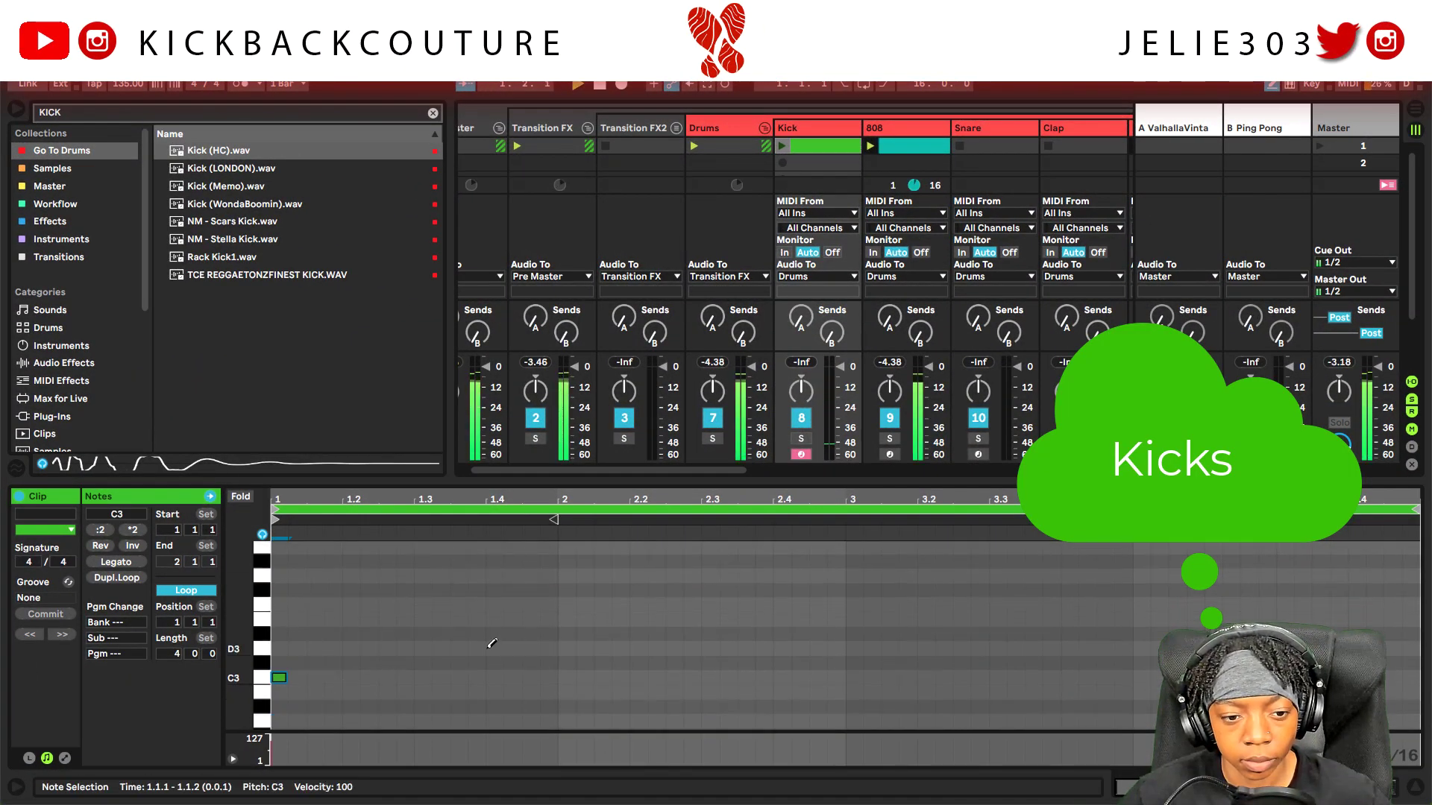
key("space")
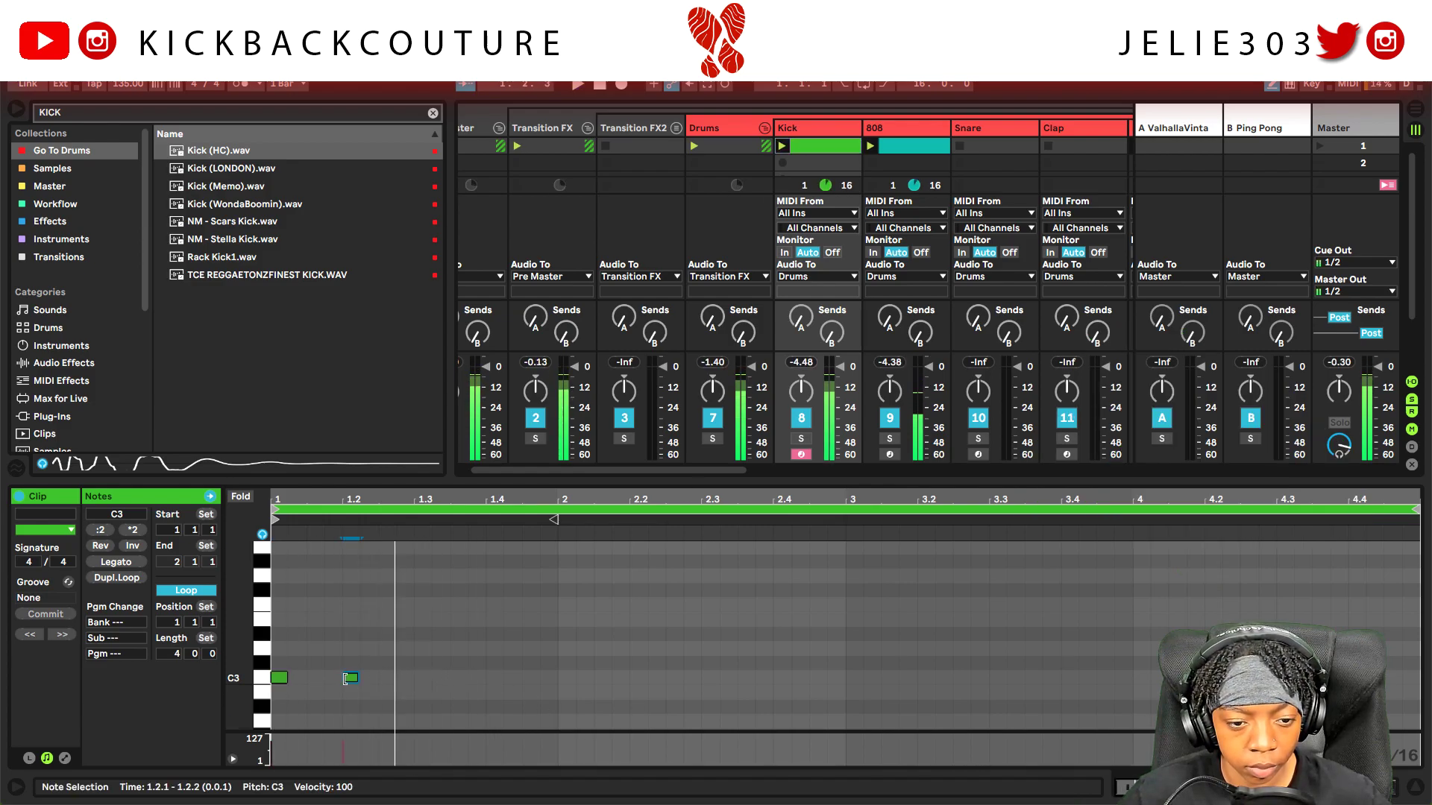
left_click_drag(357, 673, 325, 670)
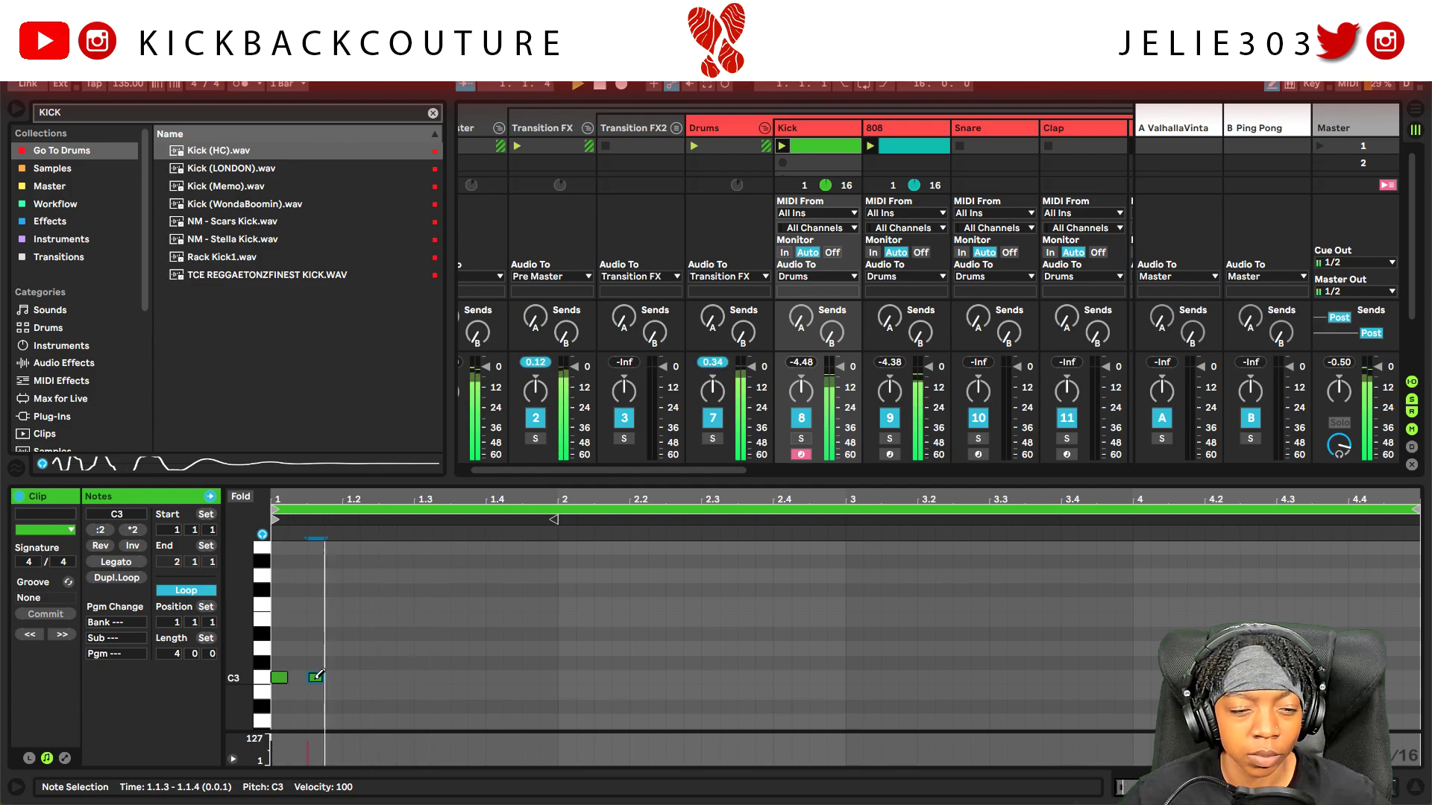
- Try a third C3 kick note at 1.4.2 and 1.4.3, and place it at 1.4
left_click(512, 677)
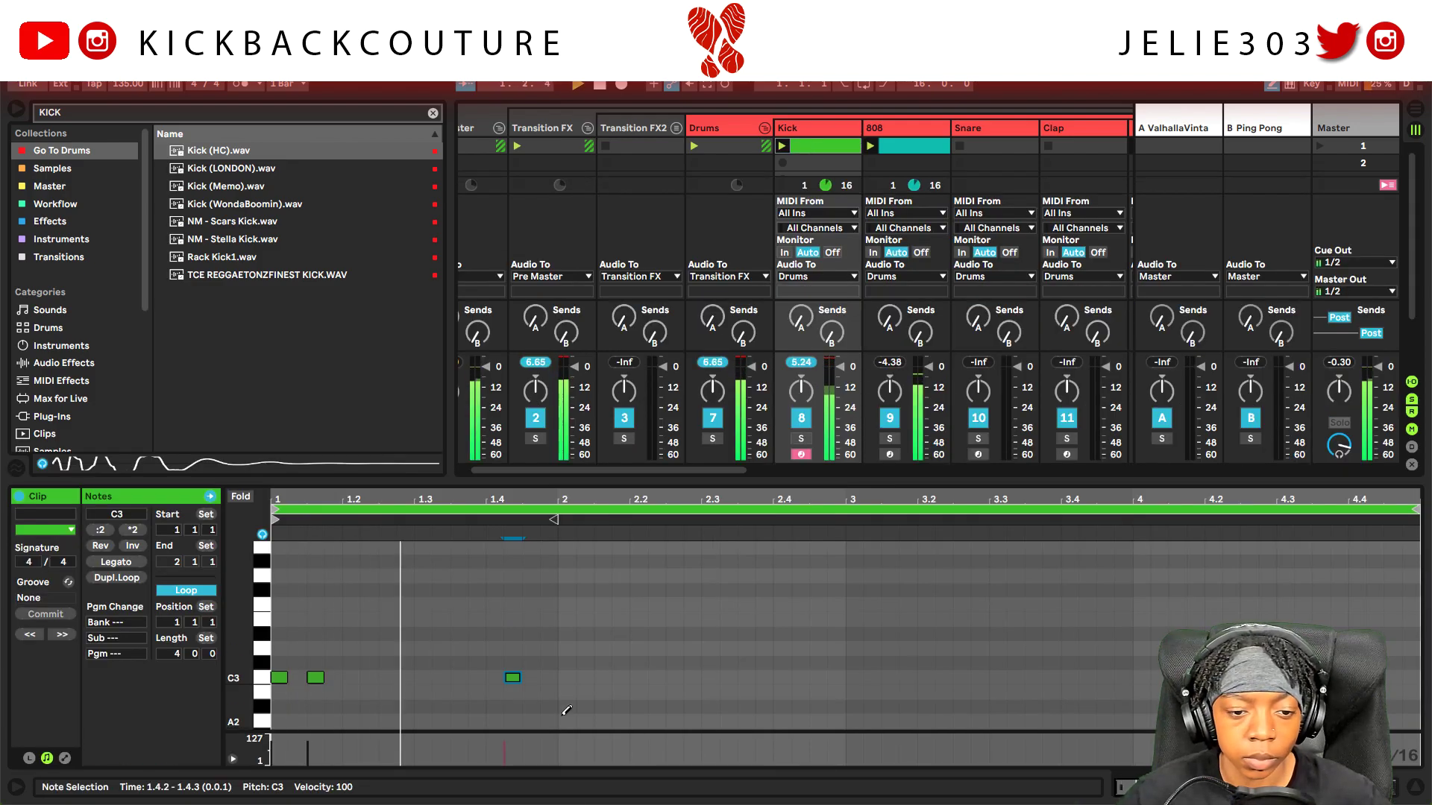
left_click(512, 677)
left_click(530, 677)
left_click(530, 677)
left_click(494, 677)
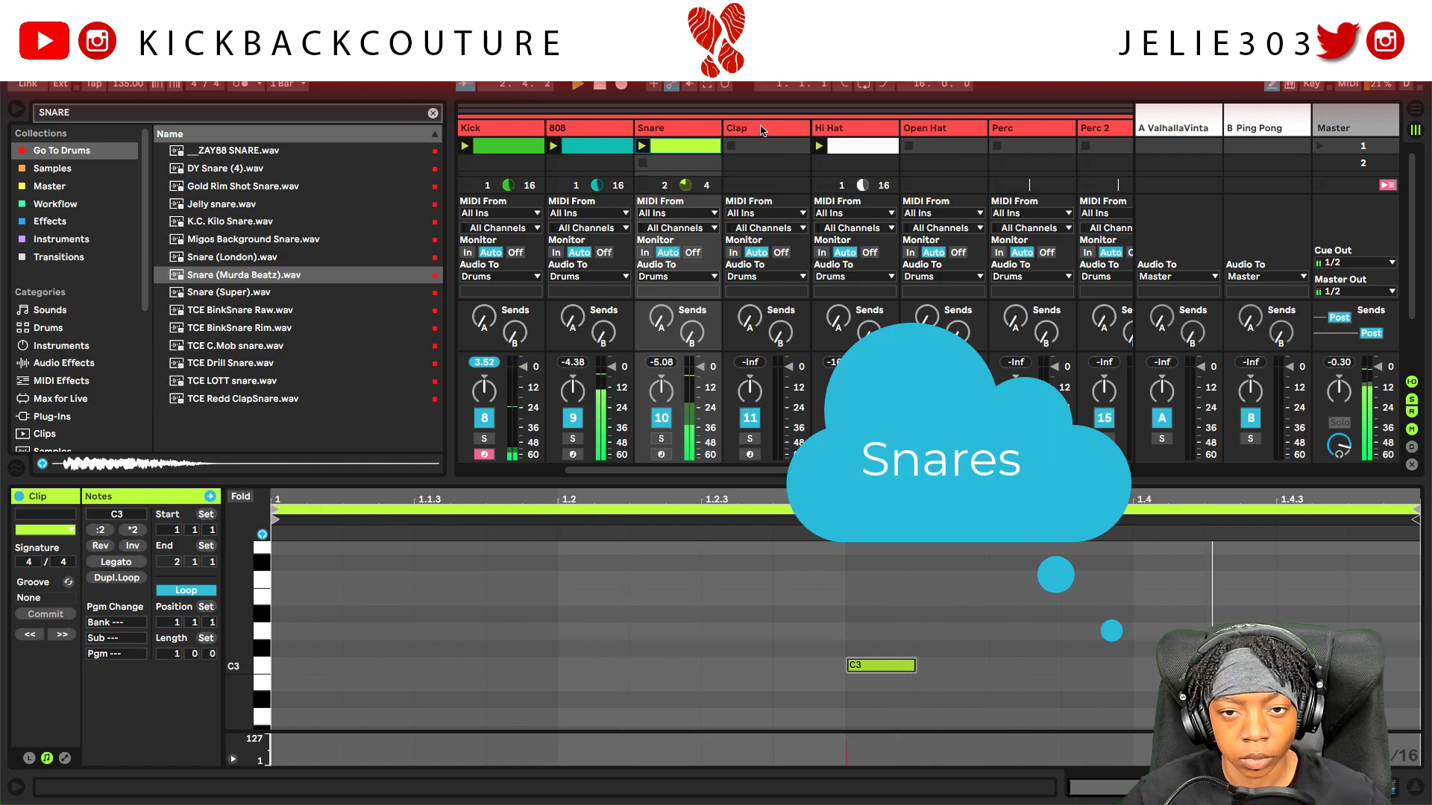
- Add C3 notes at 2.4.3 and 3.4.3 to the second snare track's clip, and try one at 4.4.3
left_click(677, 132)
left_click(740, 131)
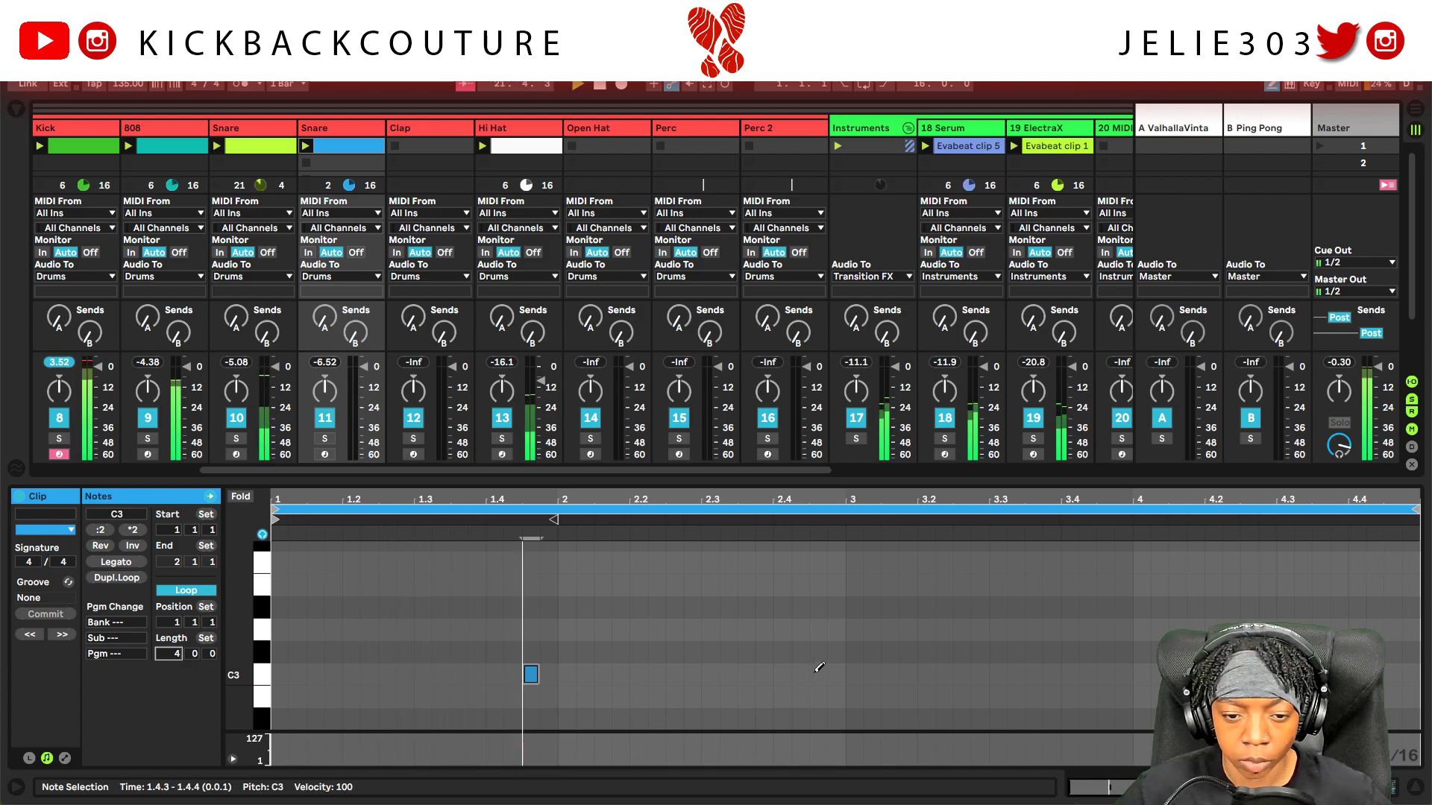
left_click(817, 673)
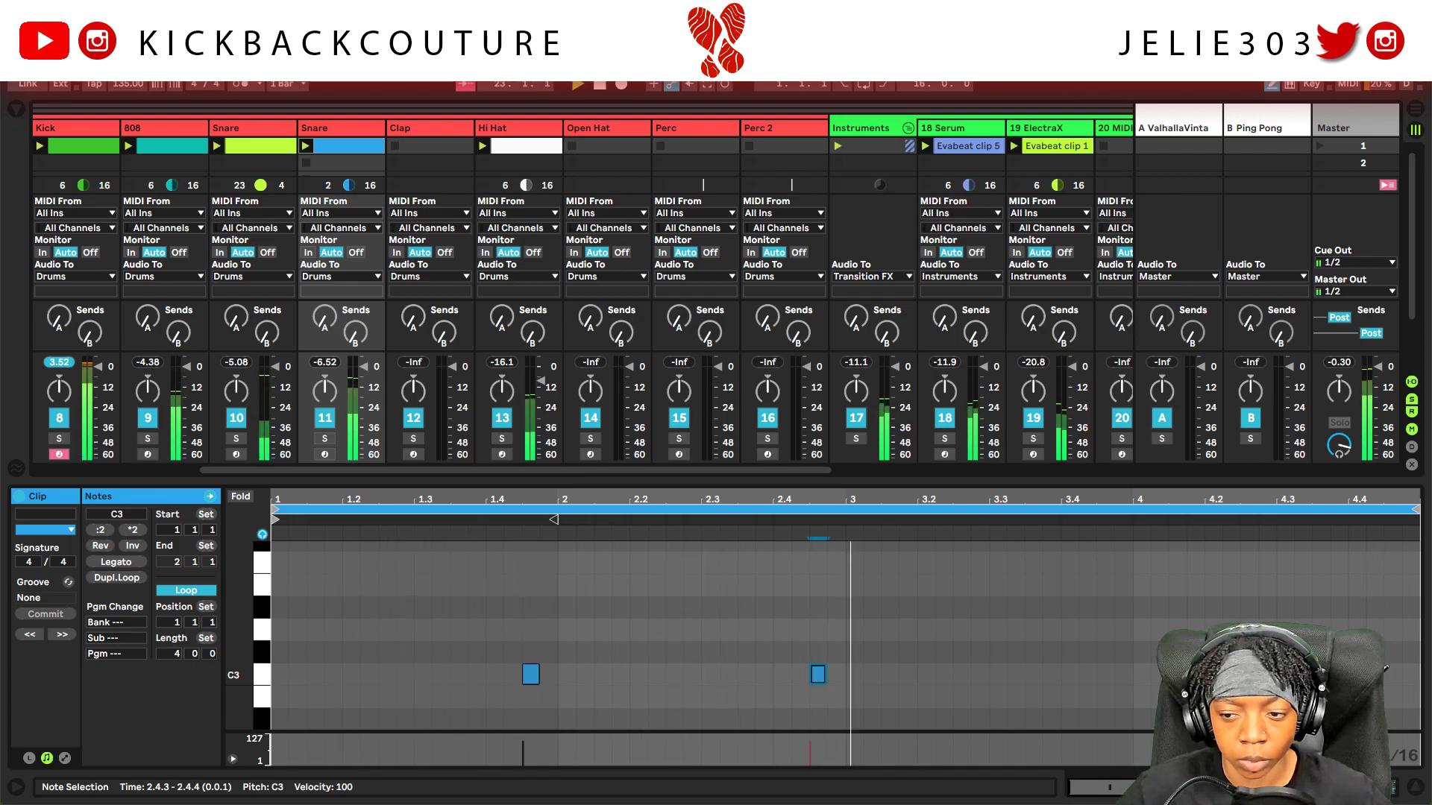
left_click(1392, 673)
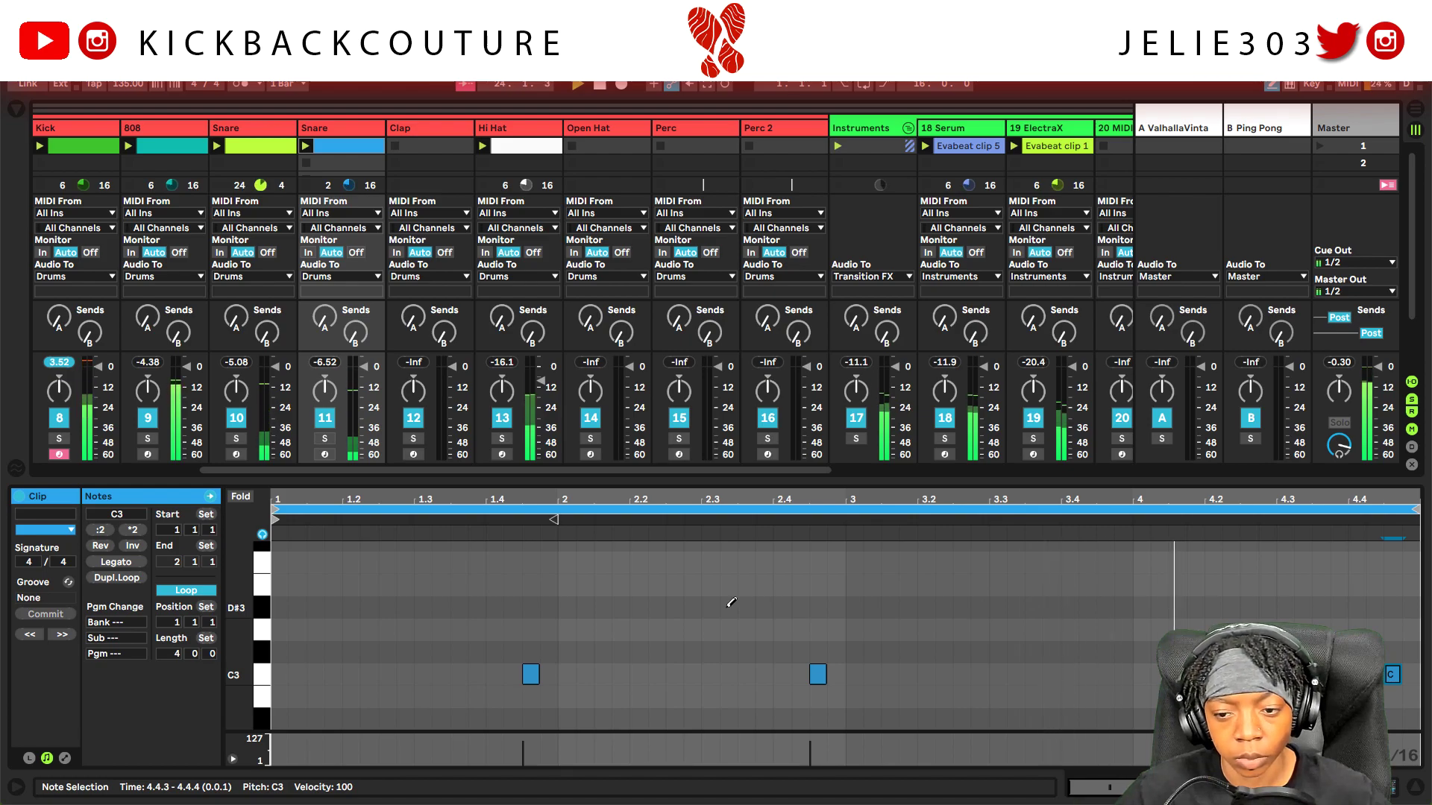
left_click(1105, 673)
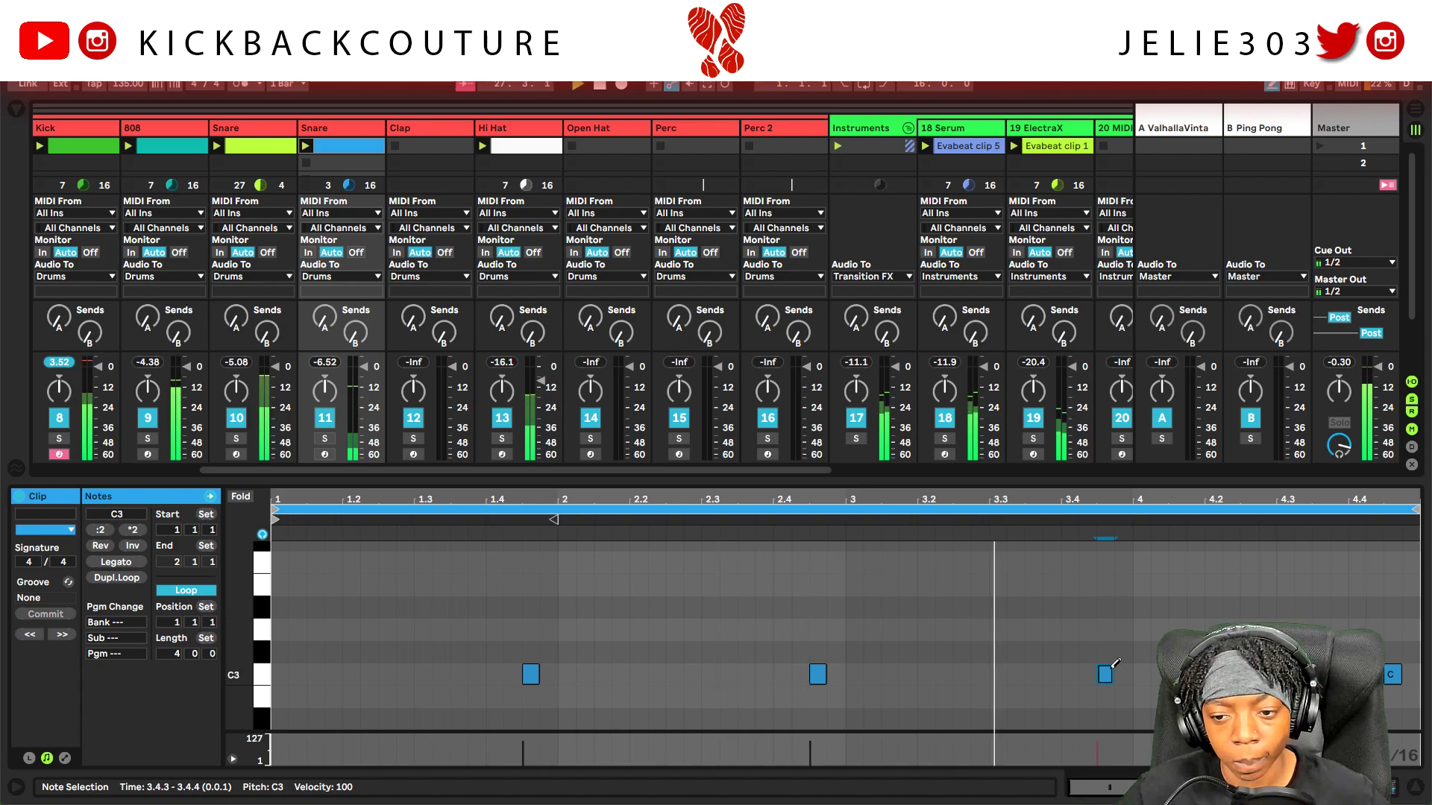
left_click(1392, 675)
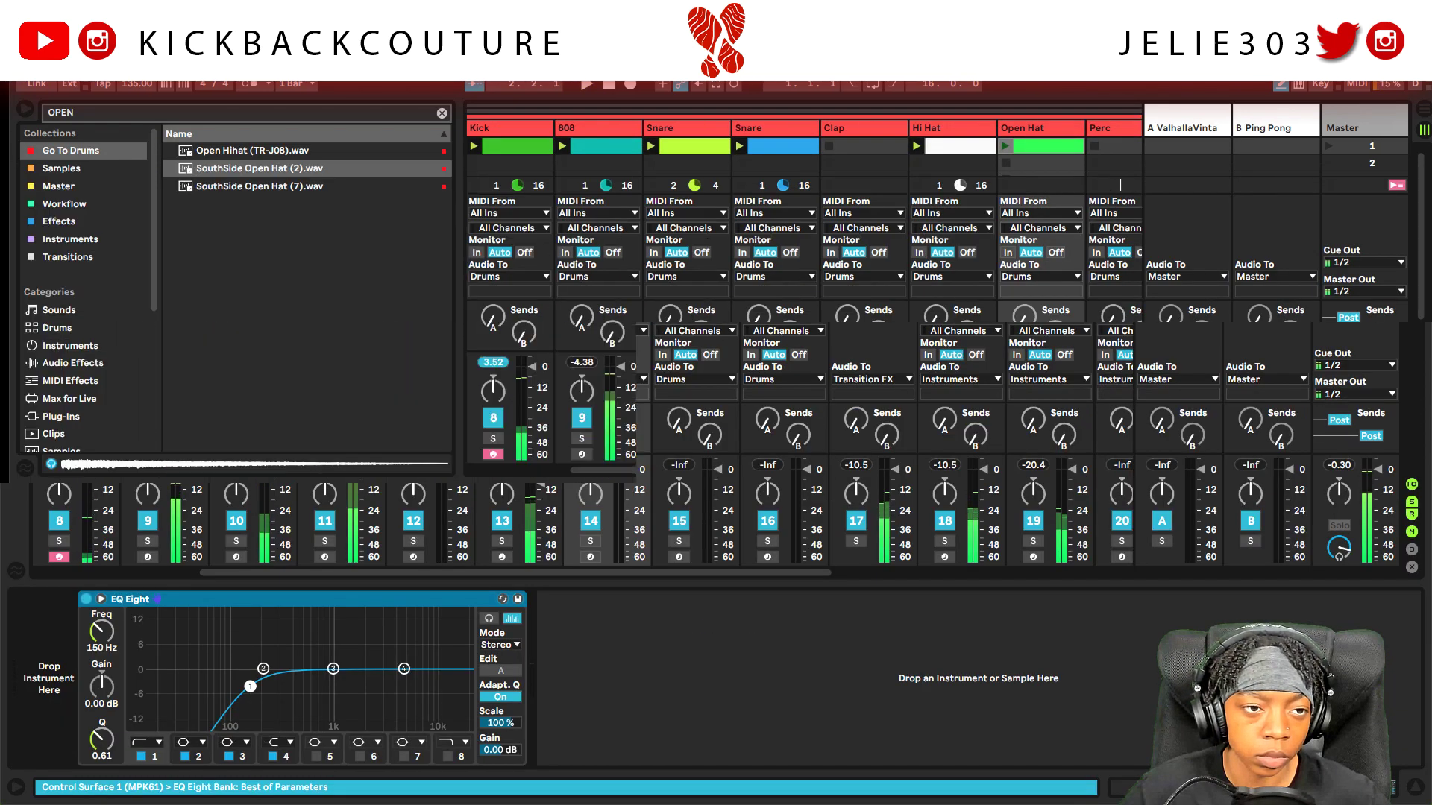
- Launch the open hat clip and set its loop length to 4 bars
left_click(1010, 153)
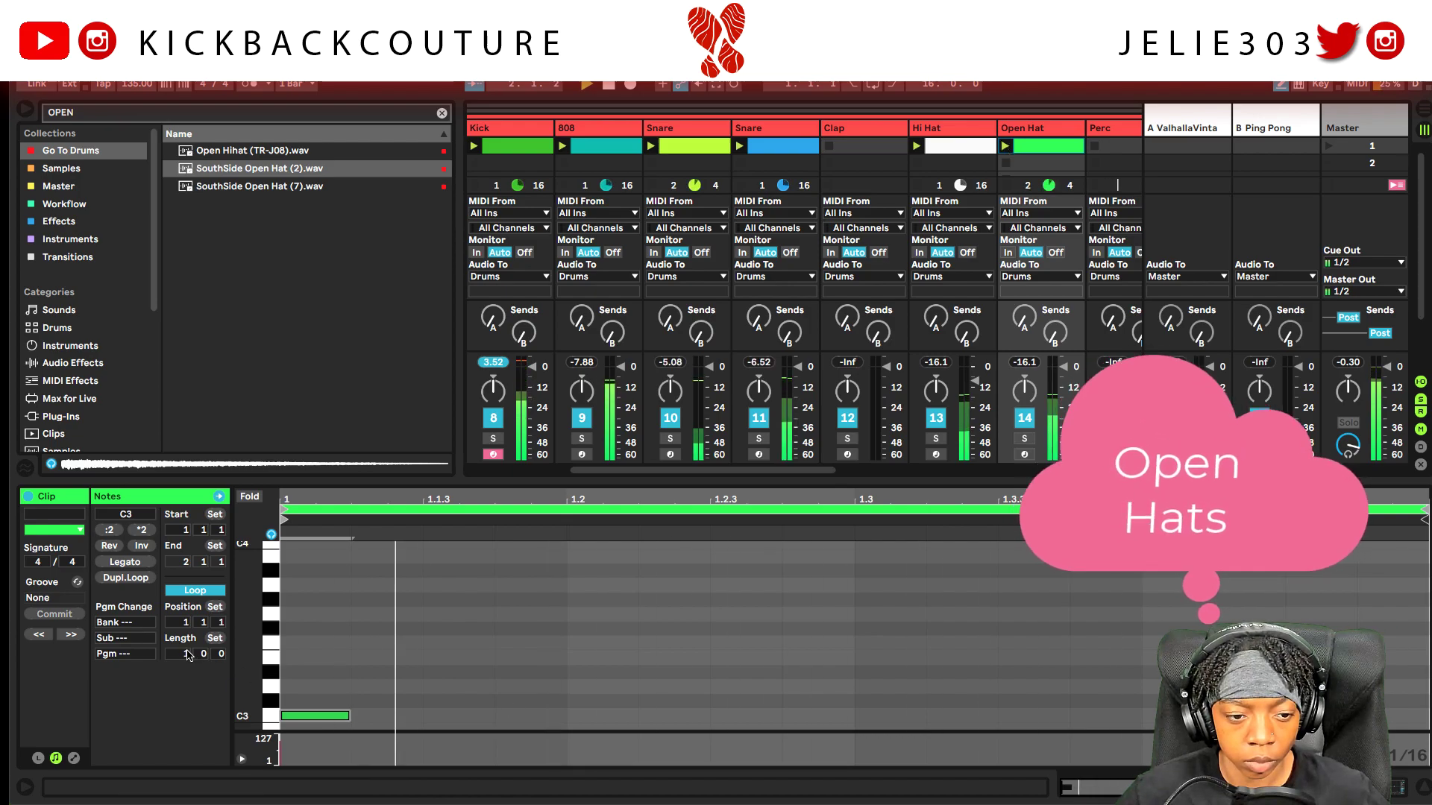
left_click_drag(188, 655, 189, 651)
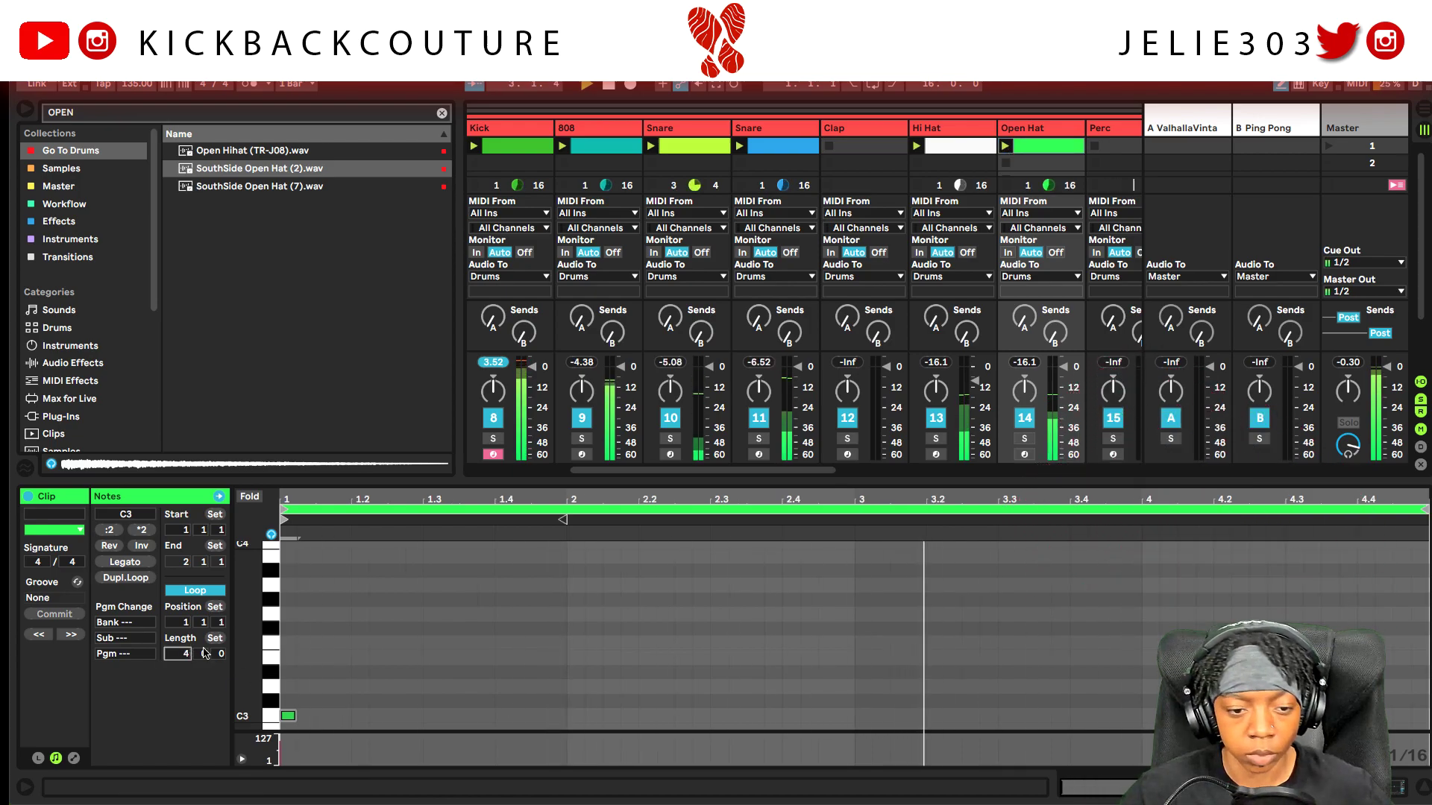
scroll(626, 667, "down", 2)
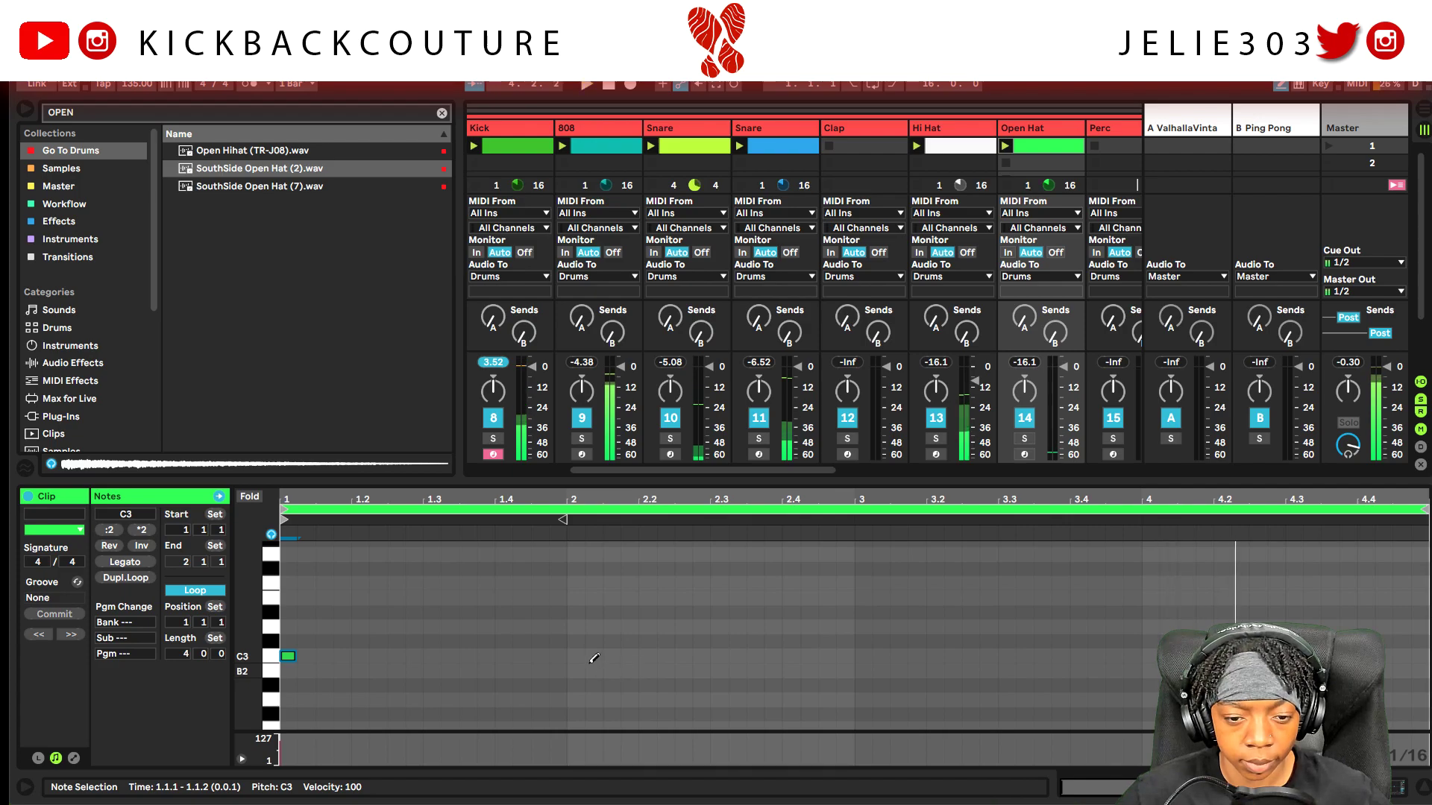
- Add C3 notes at 2.4 and 2.2 to the open hat clip, and move the 2.4 note to 3
left_click(795, 654)
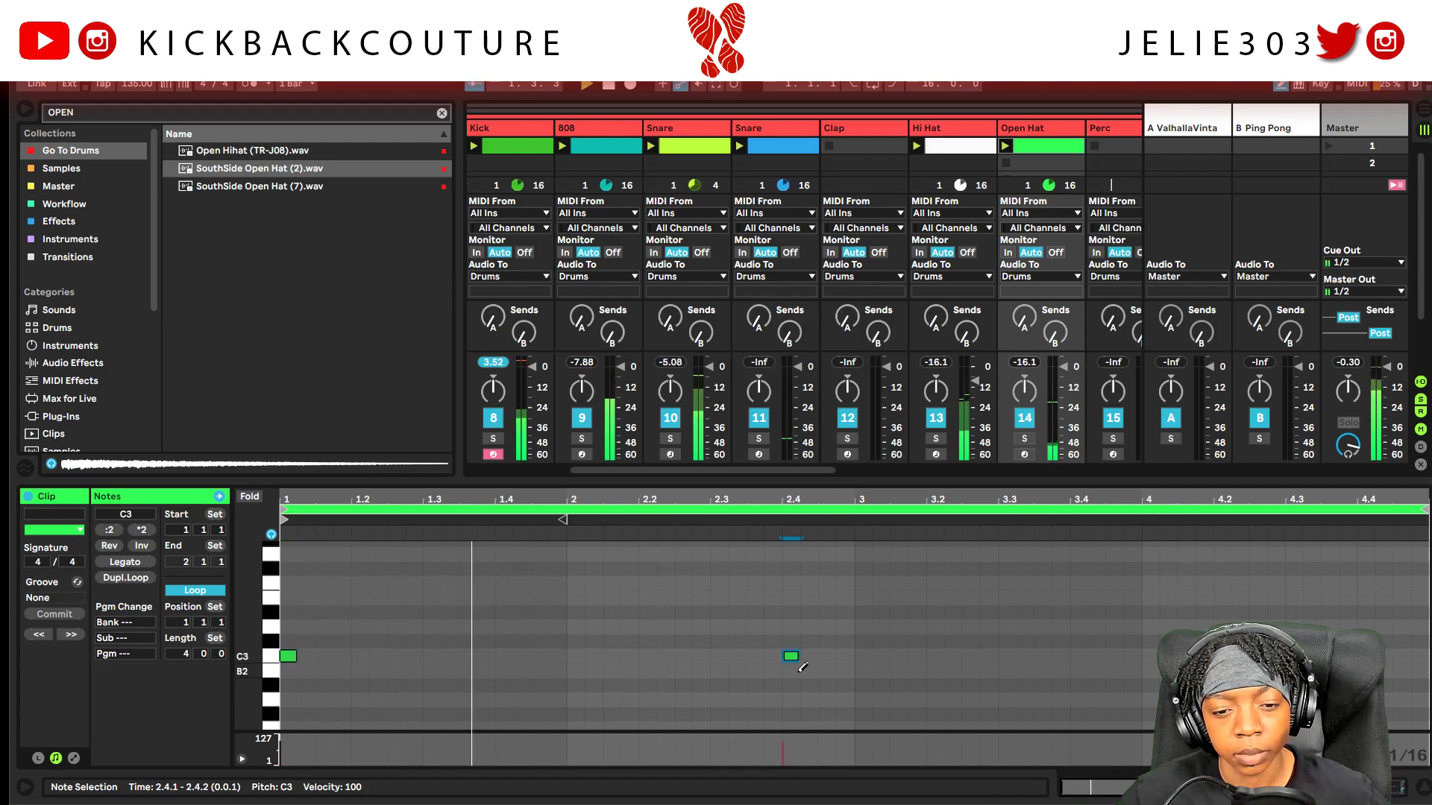
left_click(648, 656)
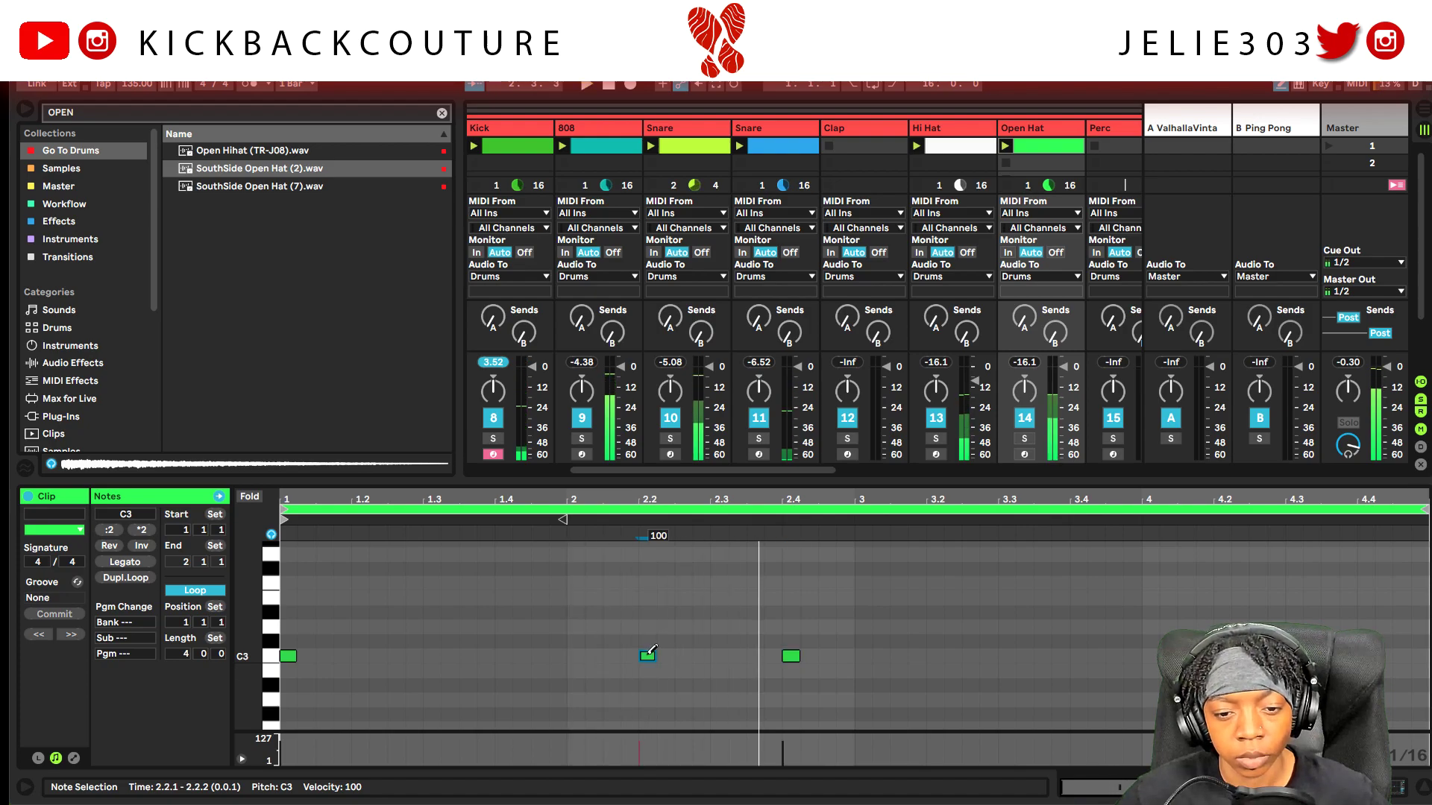
left_click_drag(802, 655, 865, 655)
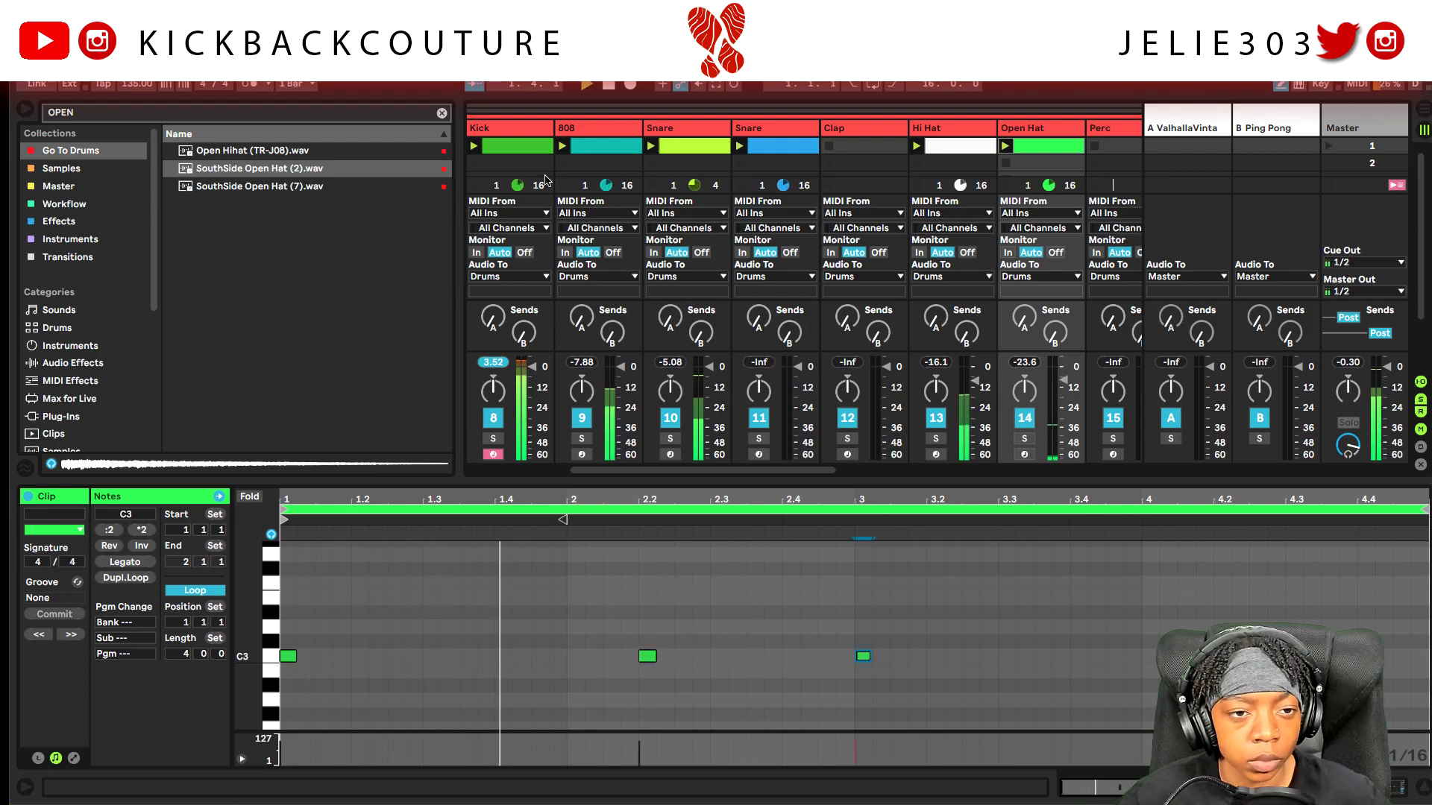
- Clear the sample search, hide the browser, and select the Serum and ElectraX tracks
left_click(441, 113)
left_click(24, 112)
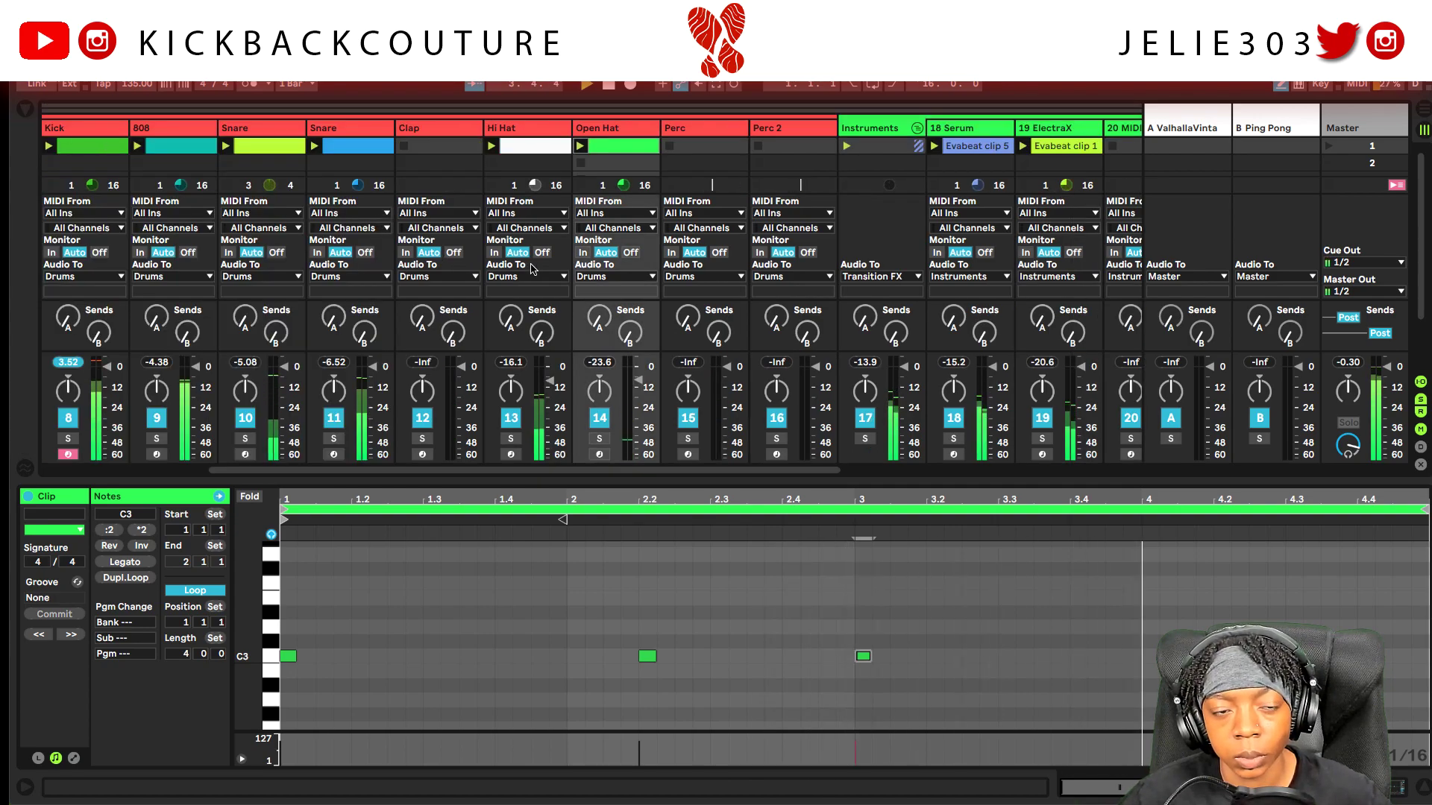
scroll(537, 261, "right", 5)
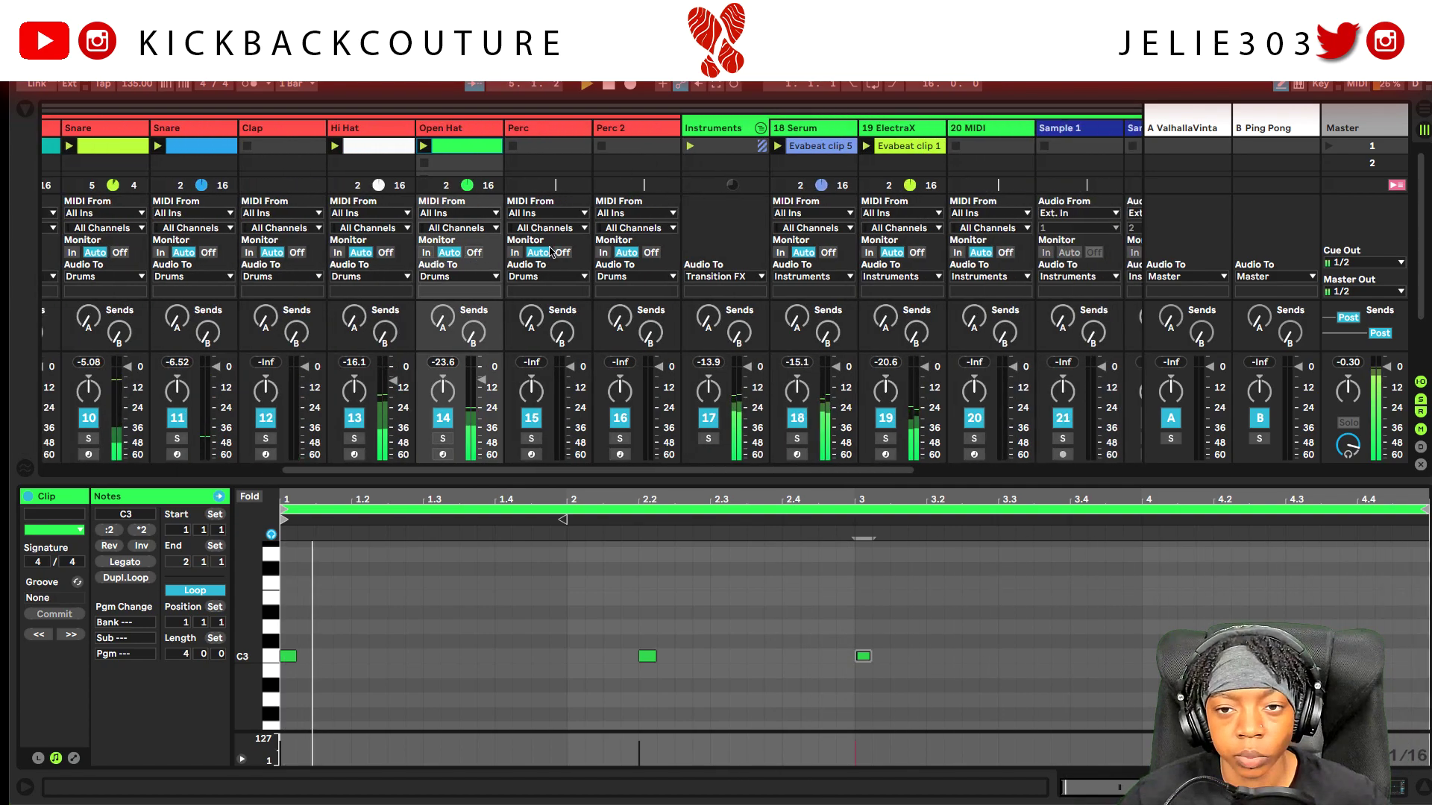
scroll(559, 243, "right", 1)
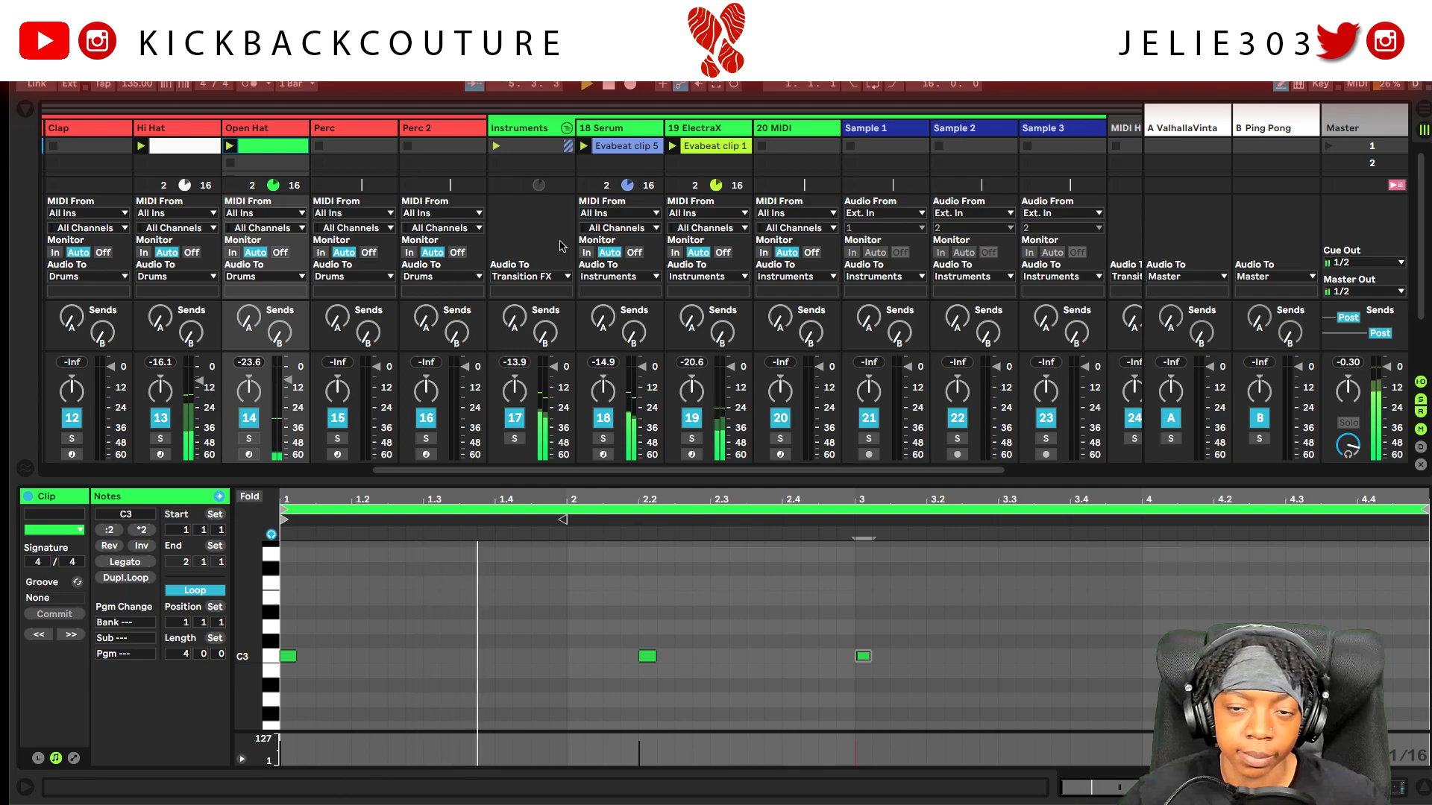
left_click(633, 134)
left_click(704, 134)
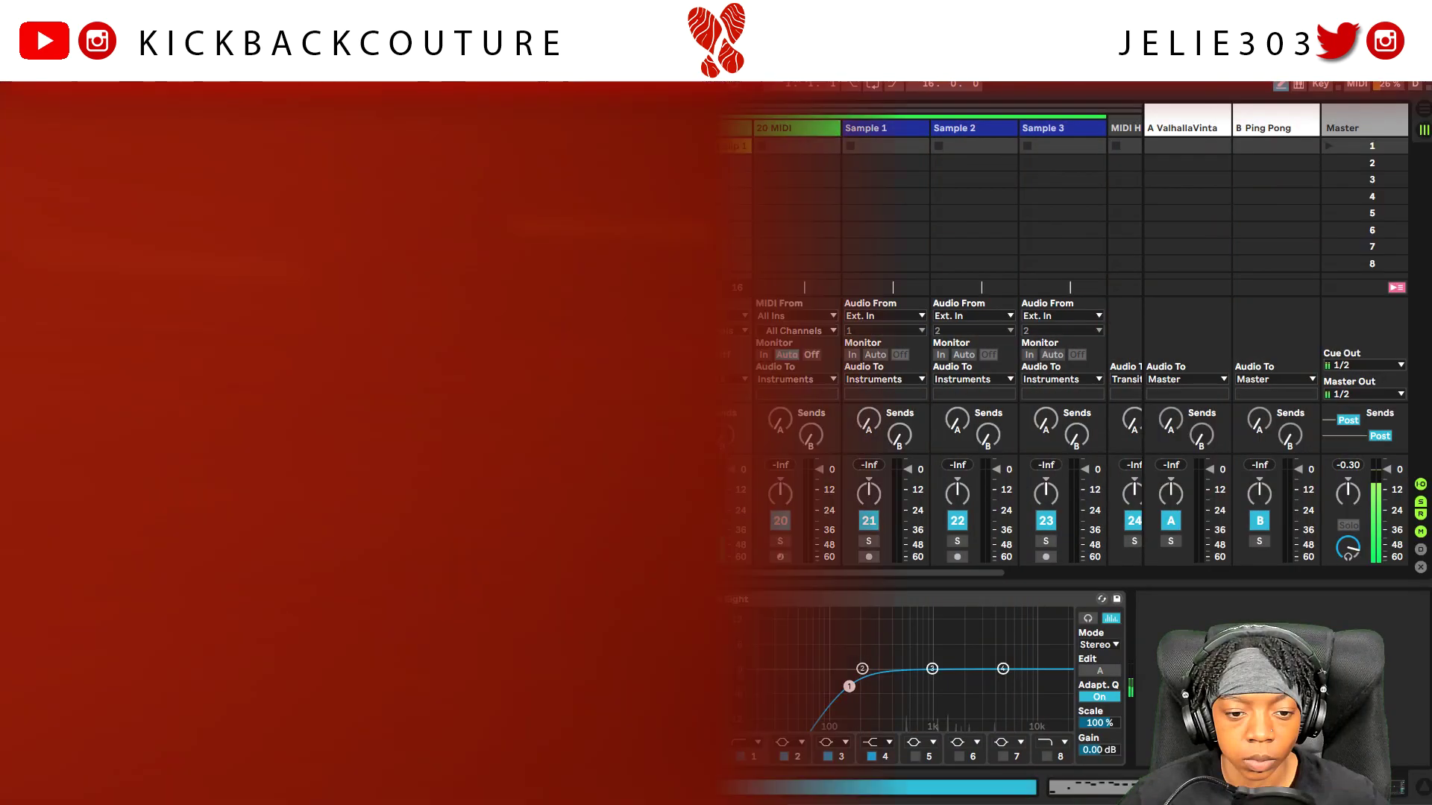